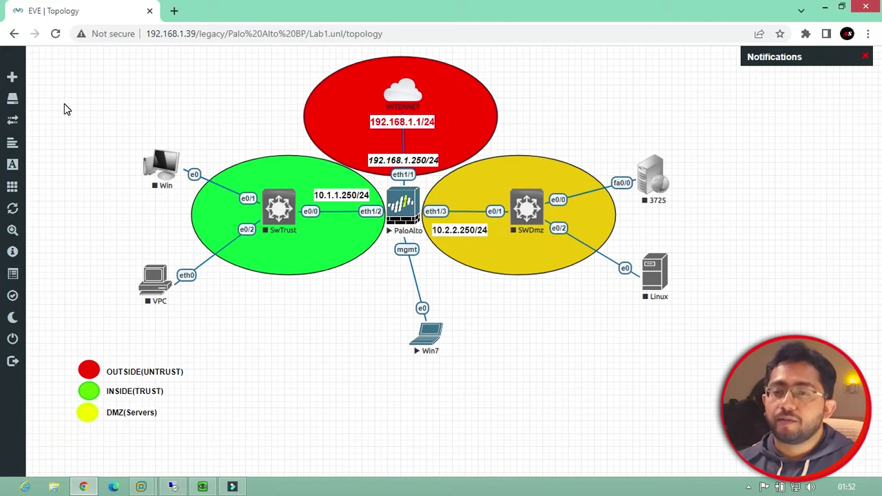
Check the EVE-COMM-VM console in VMware, then hide it to return to Chrome
mouse_move(12, 80)
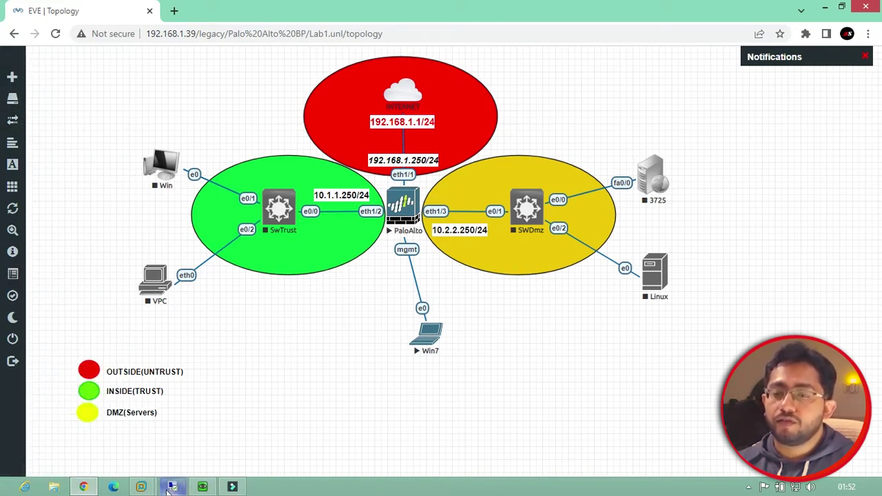
mouse_move(169, 488)
click(191, 432)
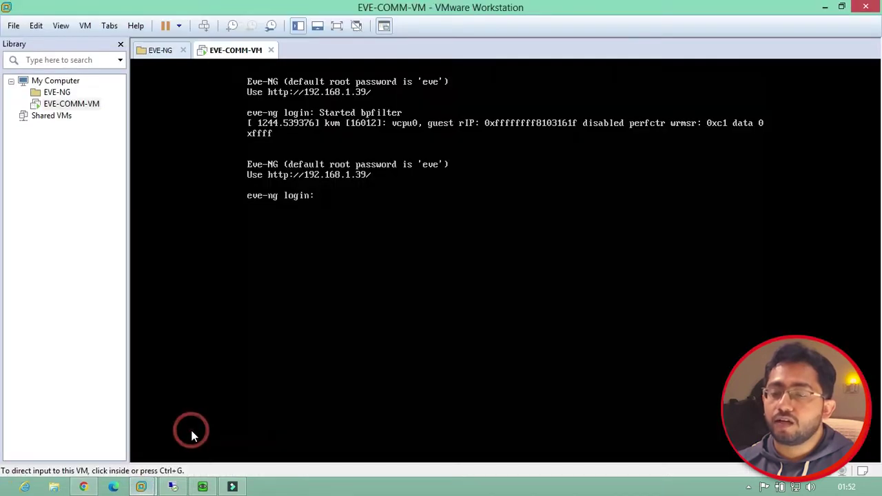
click(192, 430)
key(ctrl+alt)
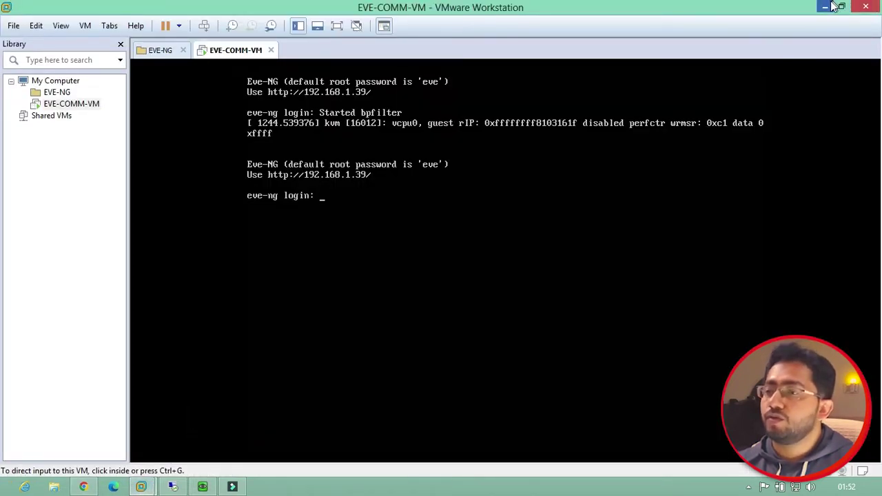
click(825, 7)
Load the eve-ng.net website in a new Chrome tab
click(174, 10)
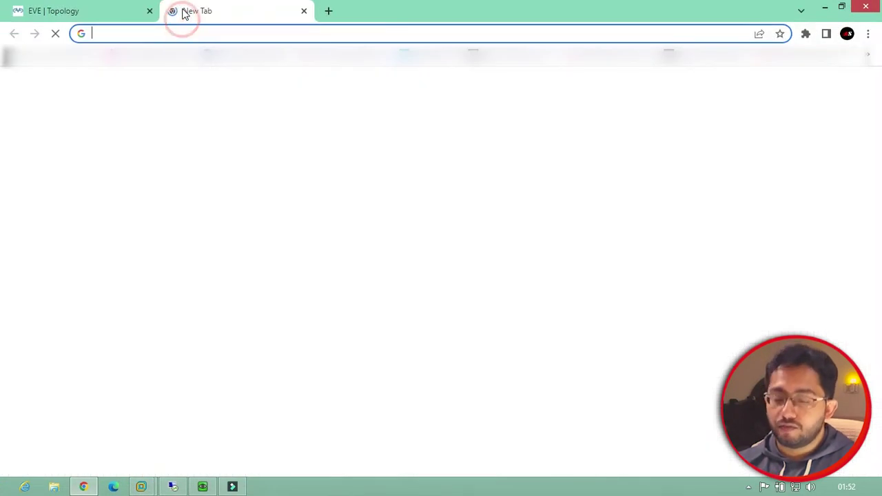
text(eve)
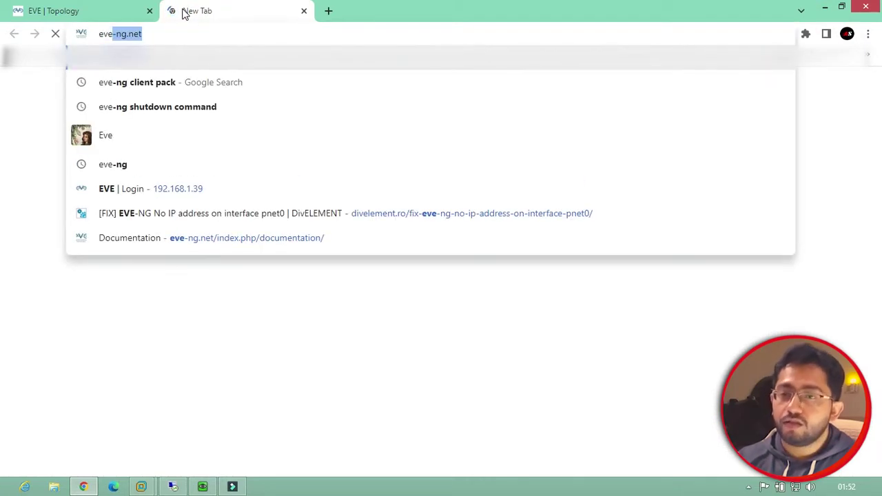
key(Return)
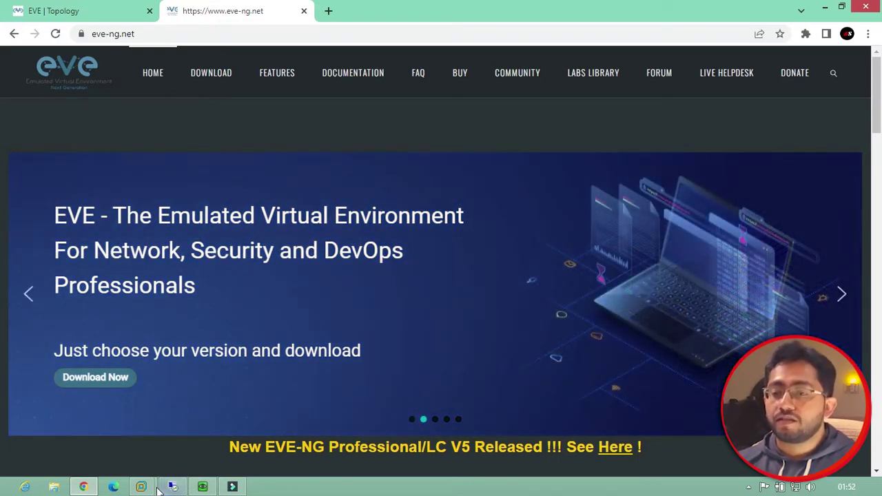
Look at the EVE-COMM-VM login prompt again, then go back to the eve-ng.net page
mouse_move(153, 490)
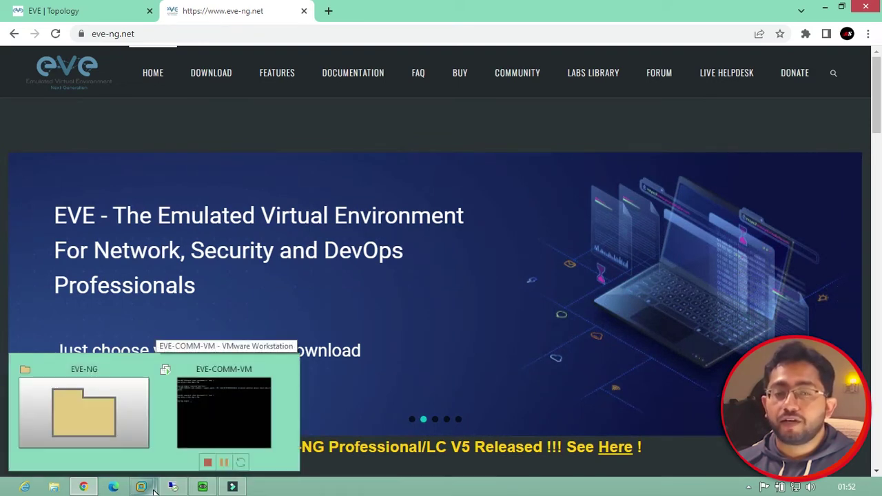
click(203, 433)
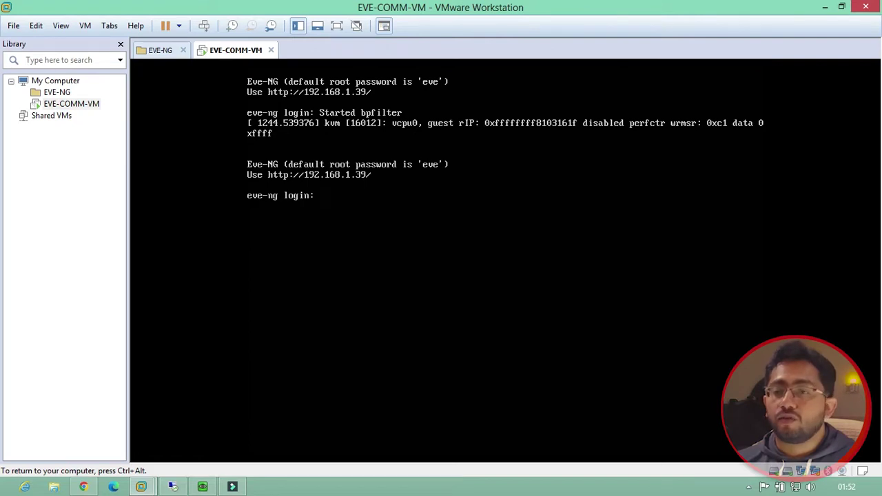
key(ctrl+alt)
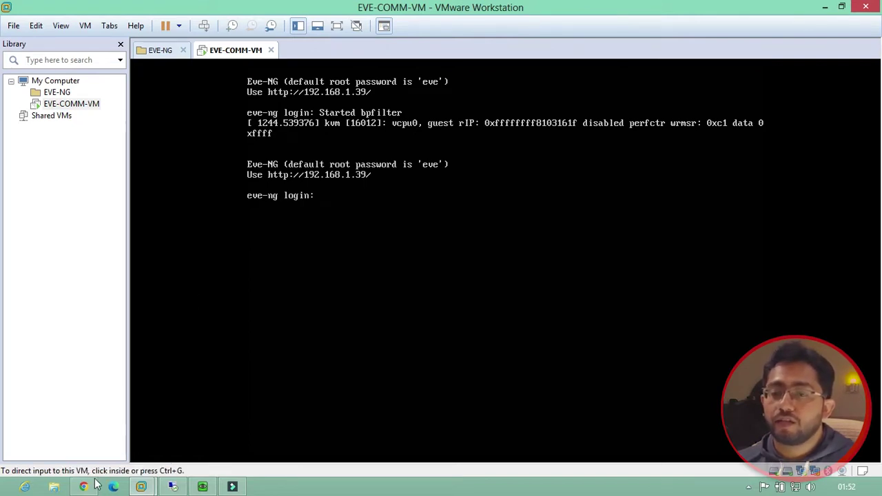
click(83, 487)
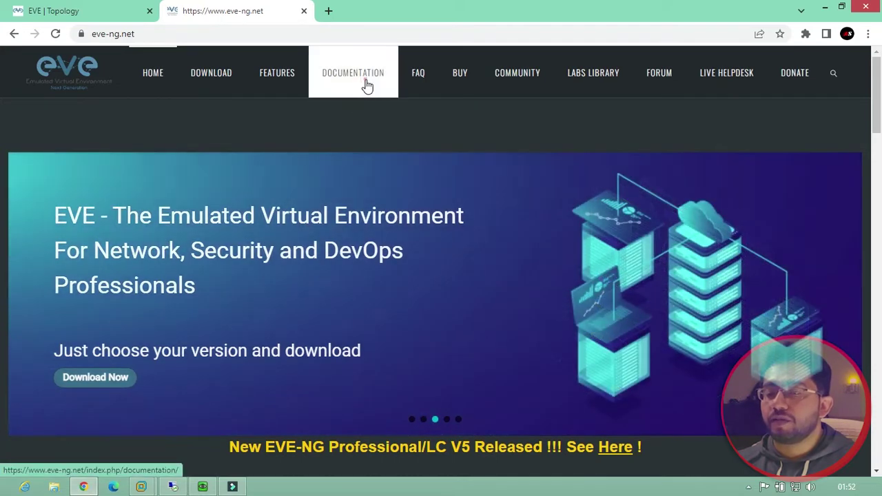
Go to eve-ng.net Documentation and browse the Community Cookbook, including page 5
click(367, 85)
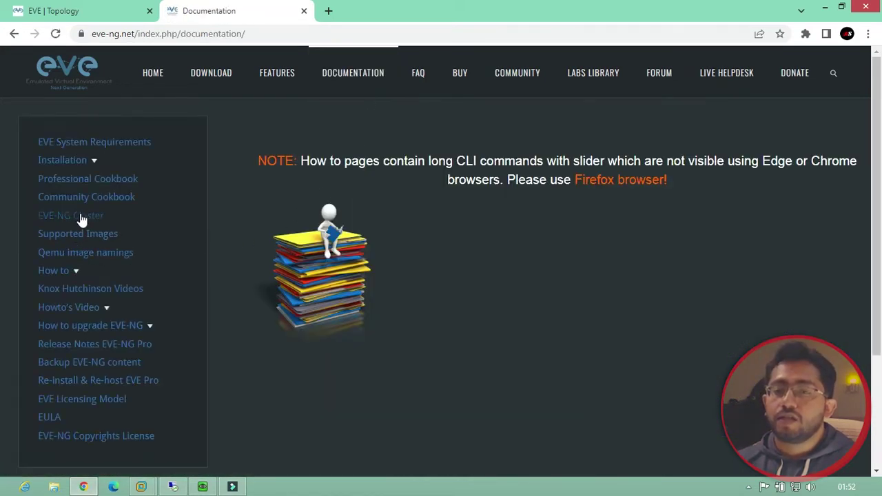
click(87, 197)
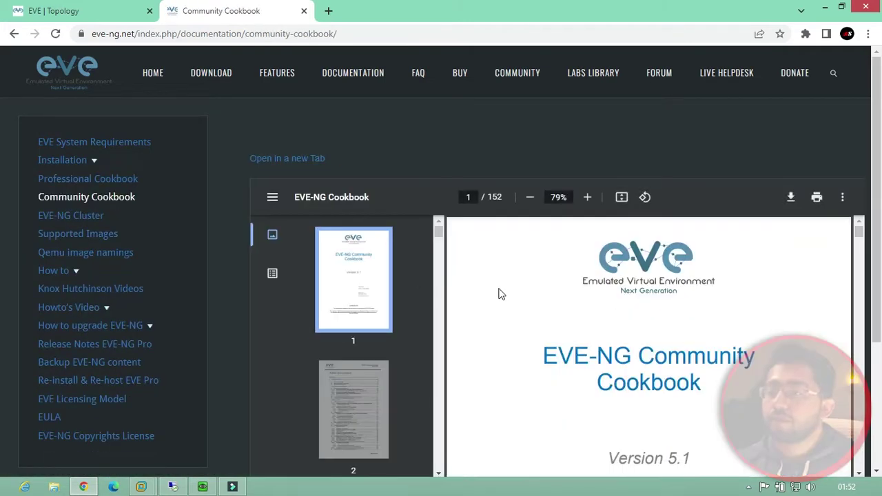
scroll(373, 318, down, 3)
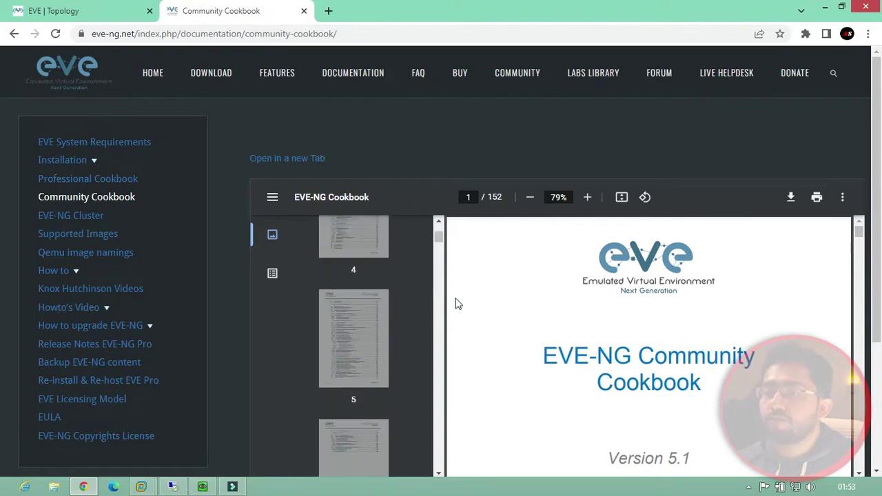
click(373, 318)
scroll(514, 359, up, 8)
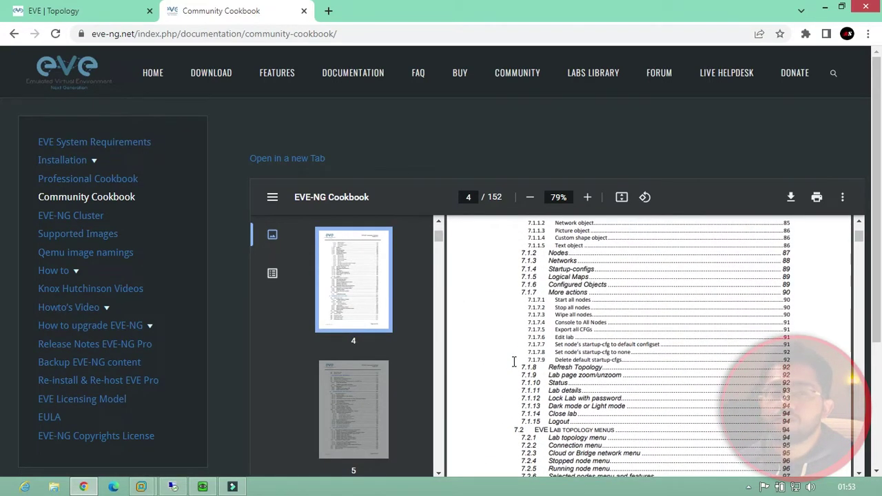
scroll(513, 362, up, 3)
scroll(514, 368, down, 15)
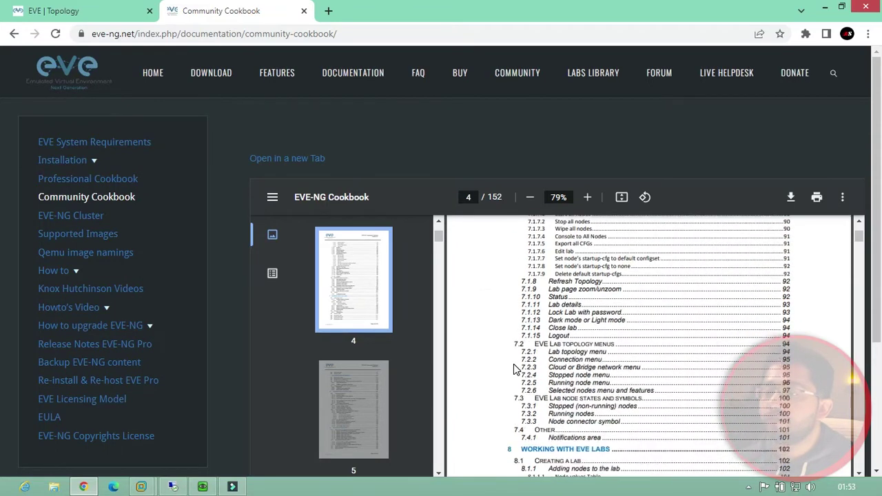
scroll(420, 378, down, 3)
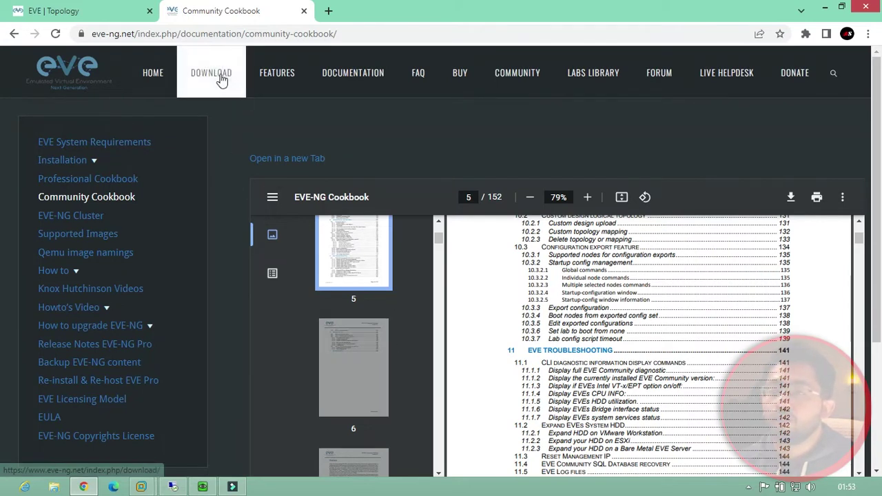
Expand the How to guides and open and scroll through the Palo Alto guide
click(72, 271)
scroll(98, 337, down, 7)
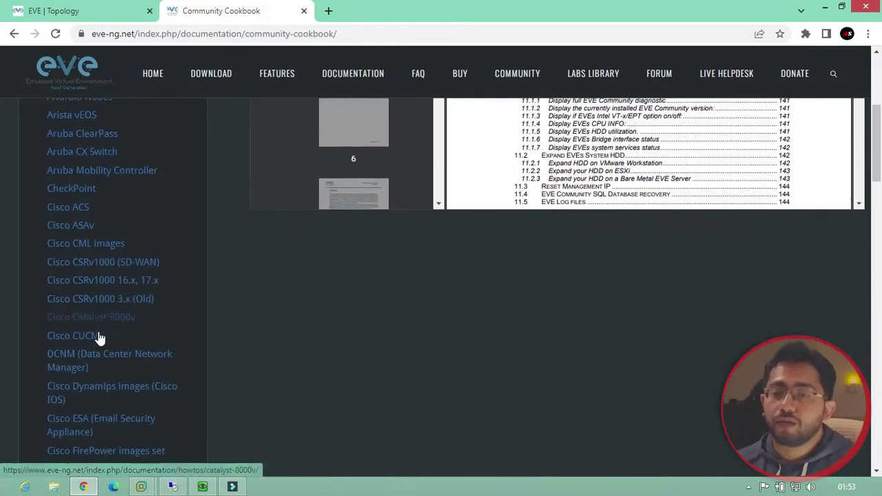
scroll(99, 337, down, 4)
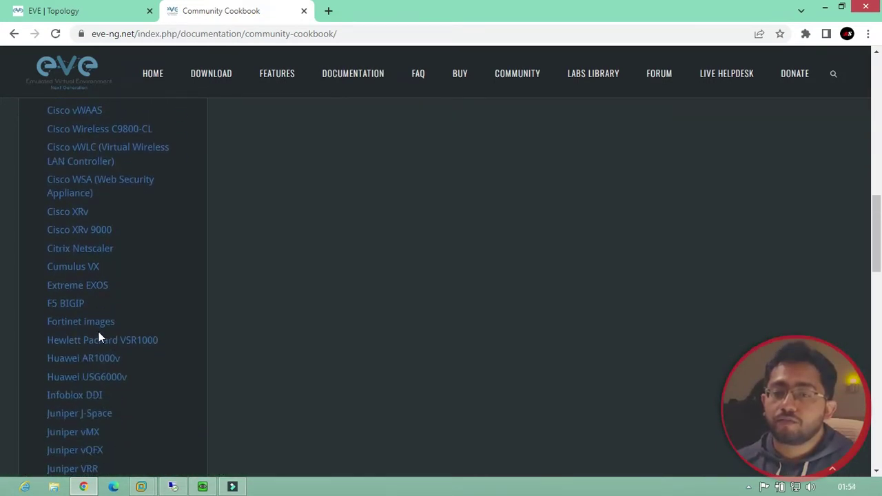
scroll(100, 357, down, 5)
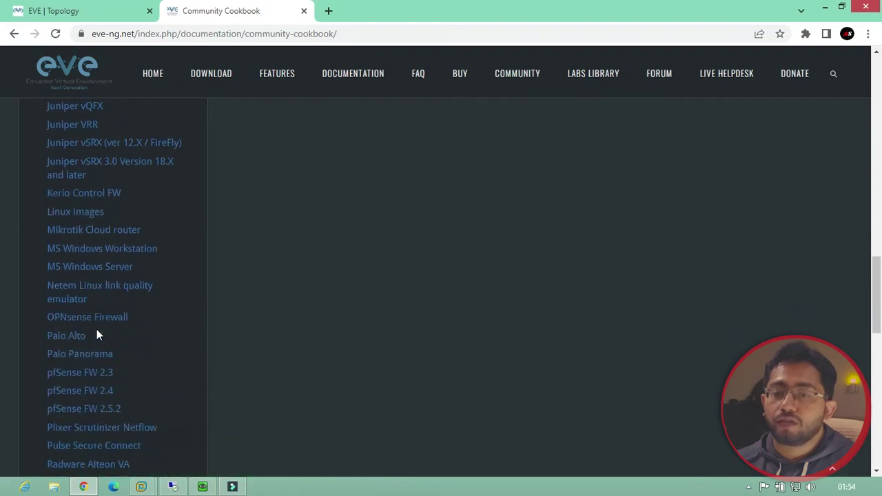
click(76, 336)
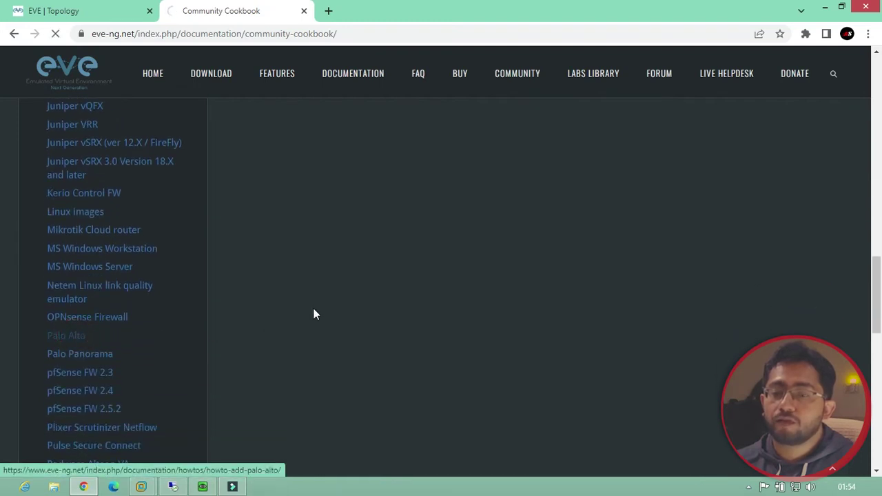
scroll(389, 293, down, 3)
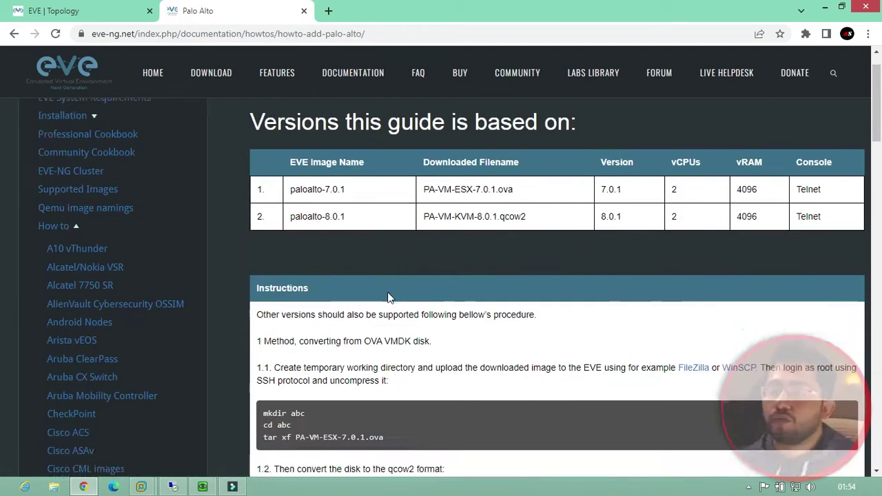
scroll(389, 293, up, 1)
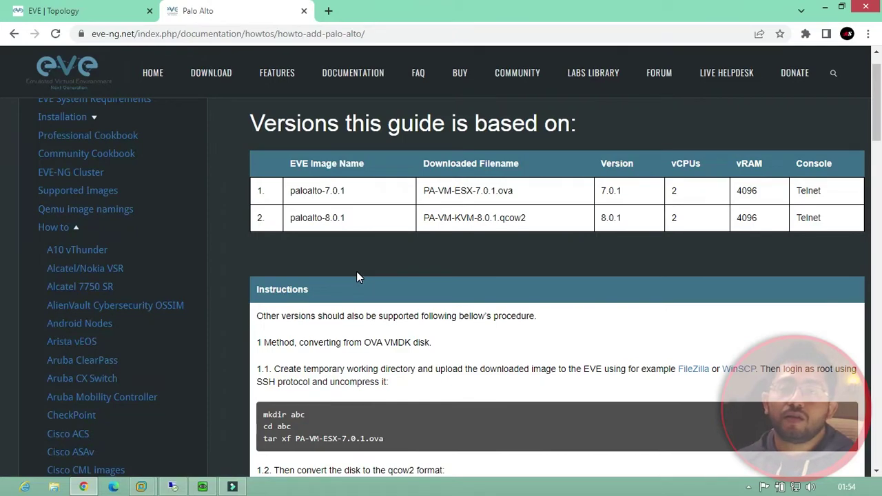
scroll(334, 280, down, 5)
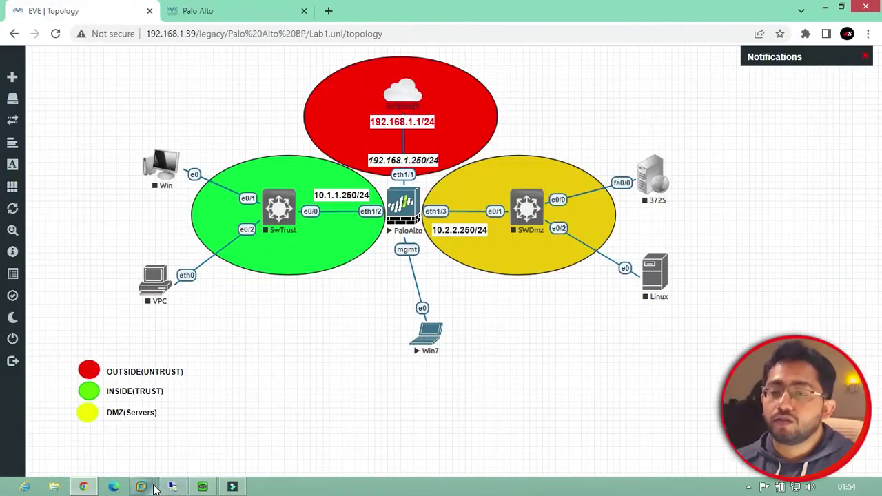
Check the EVE-COMM-VM console, then return to the EVE topology in Chrome
mouse_move(144, 484)
click(200, 429)
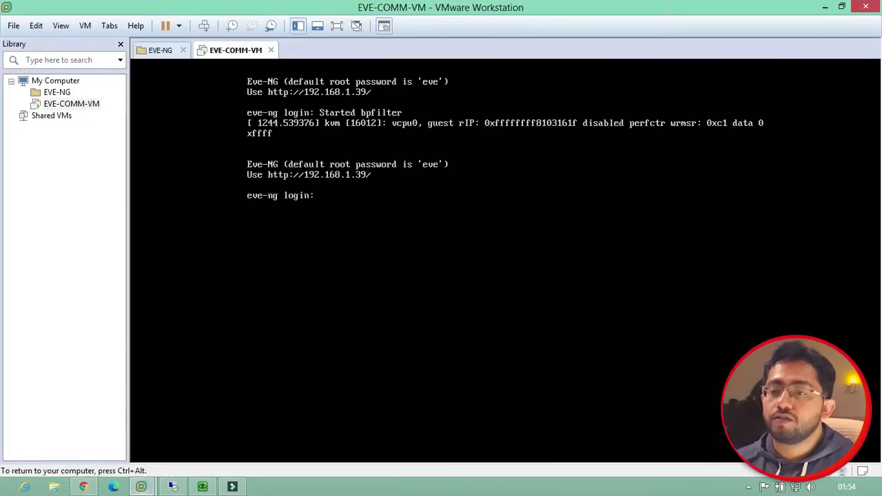
key(ctrl+alt)
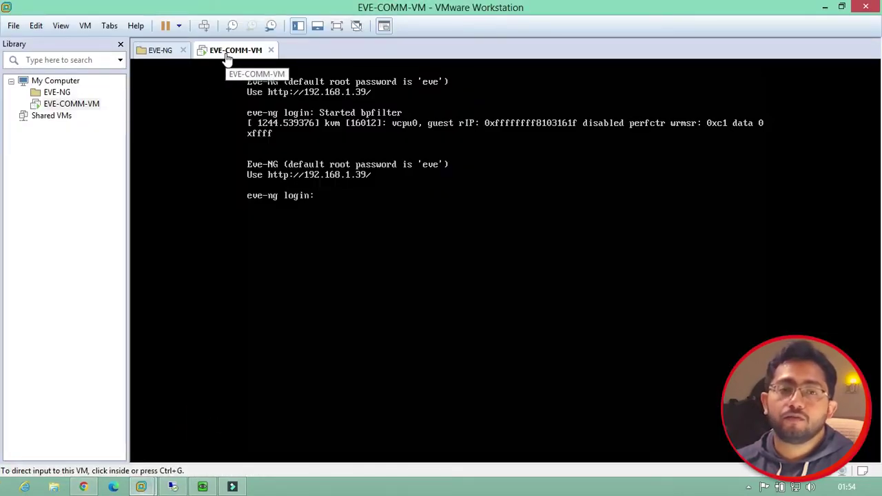
click(350, 227)
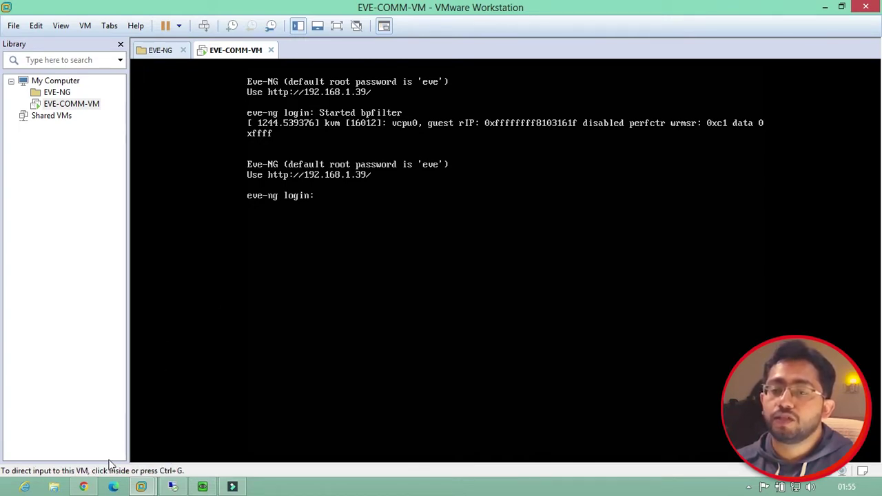
click(84, 487)
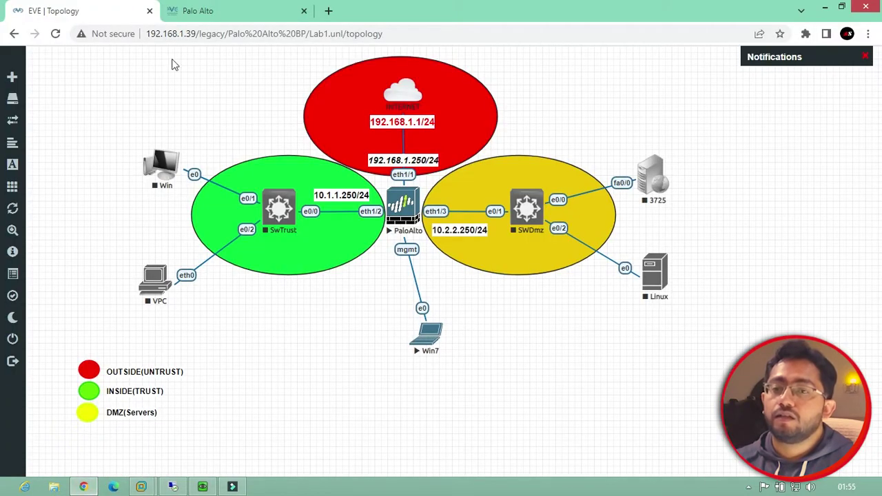
Bring VMware Workstation forward on the EVE-COMM-VM tab at the eve-ng login prompt
mouse_move(56, 65)
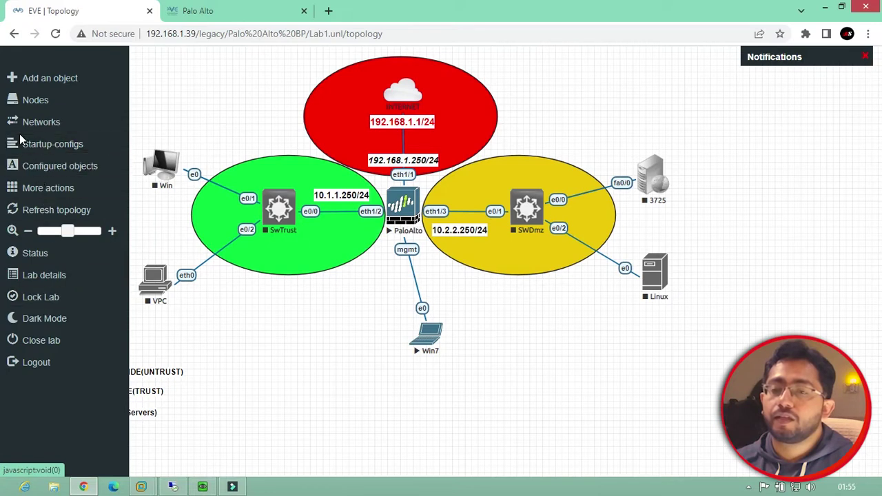
mouse_move(140, 487)
click(138, 441)
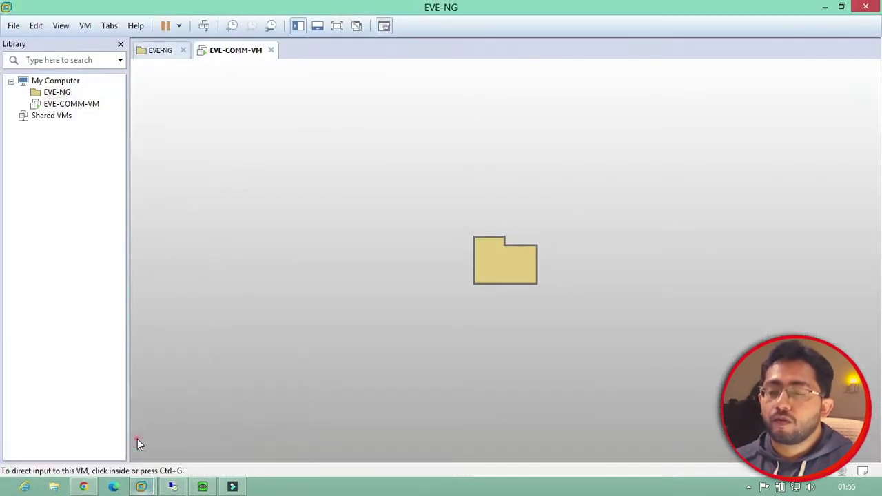
click(218, 49)
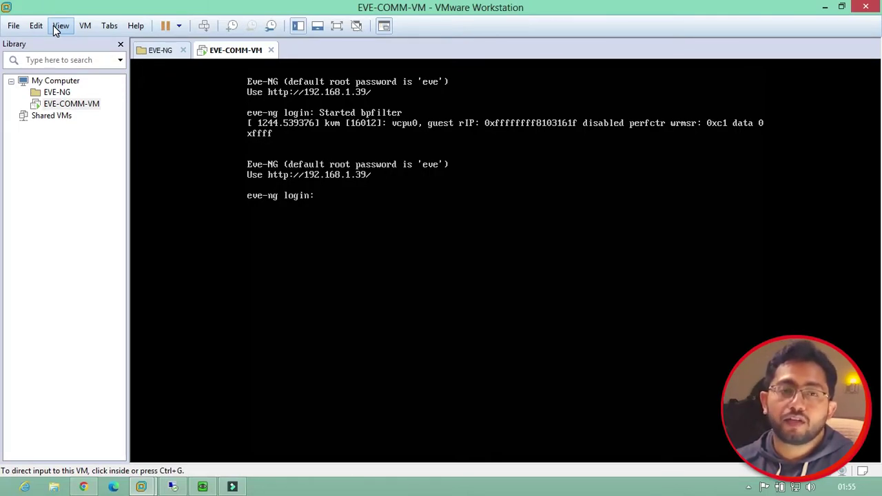
click(53, 26)
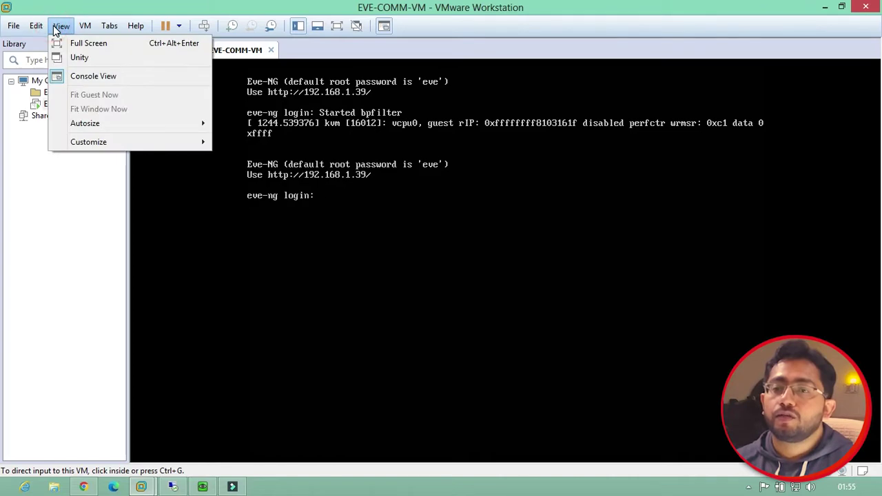
click(56, 90)
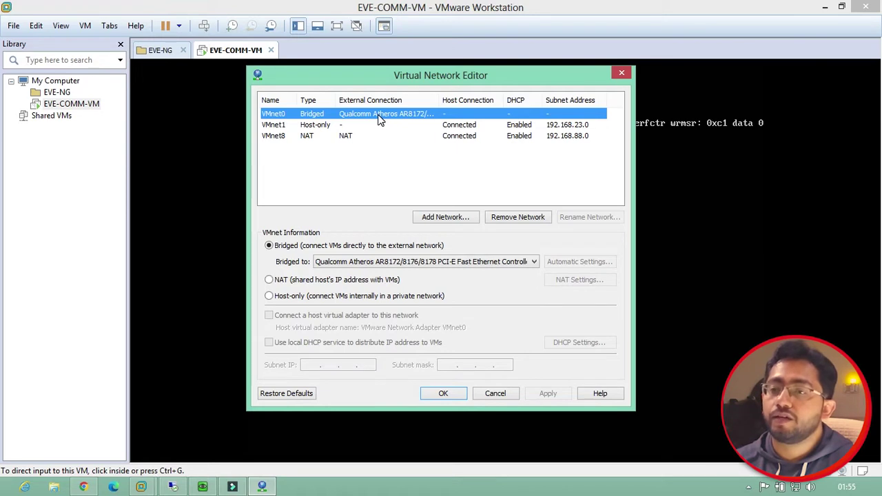
click(290, 125)
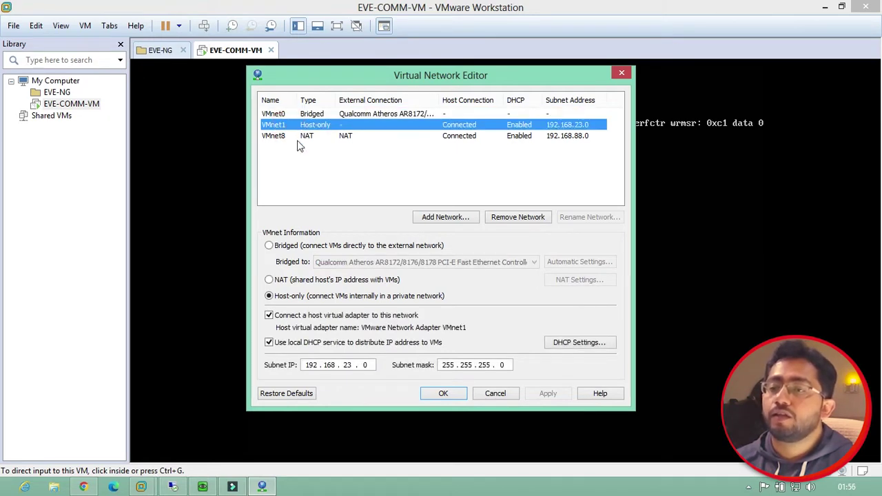
click(279, 138)
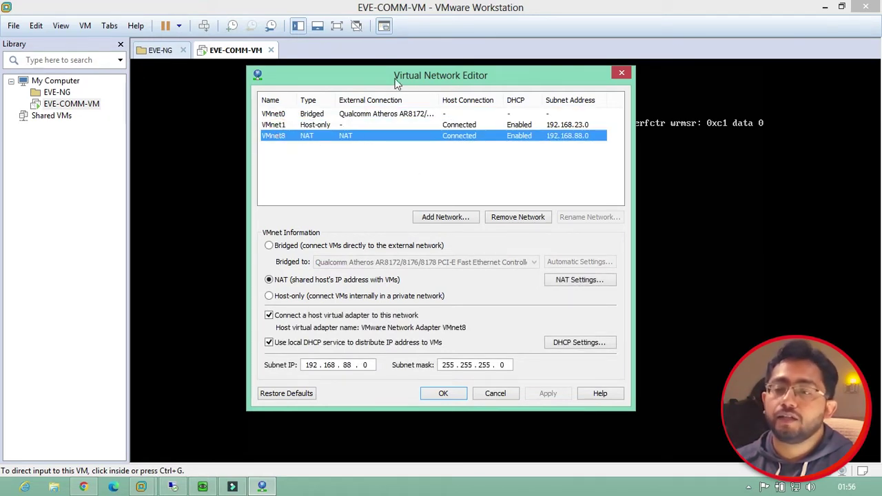
click(276, 115)
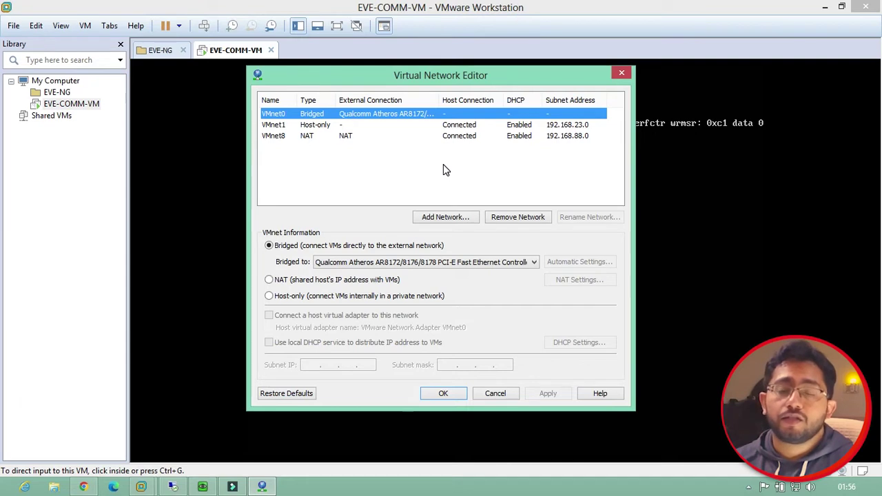
click(362, 135)
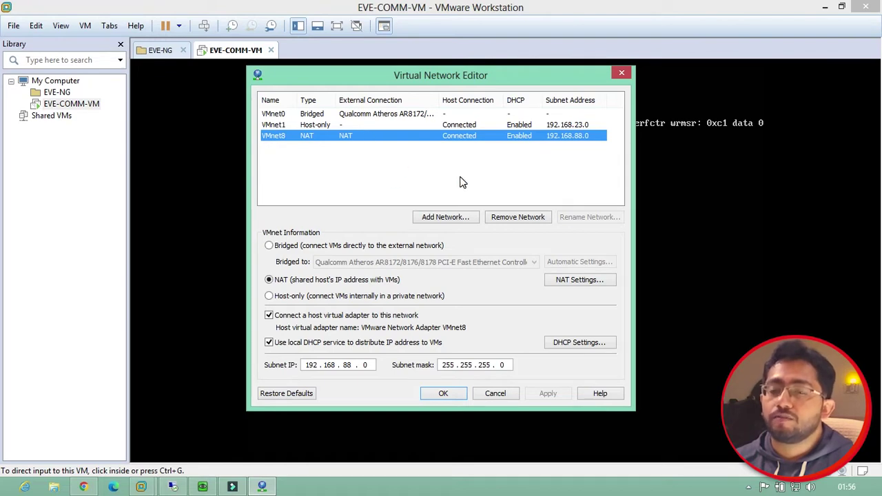
click(621, 74)
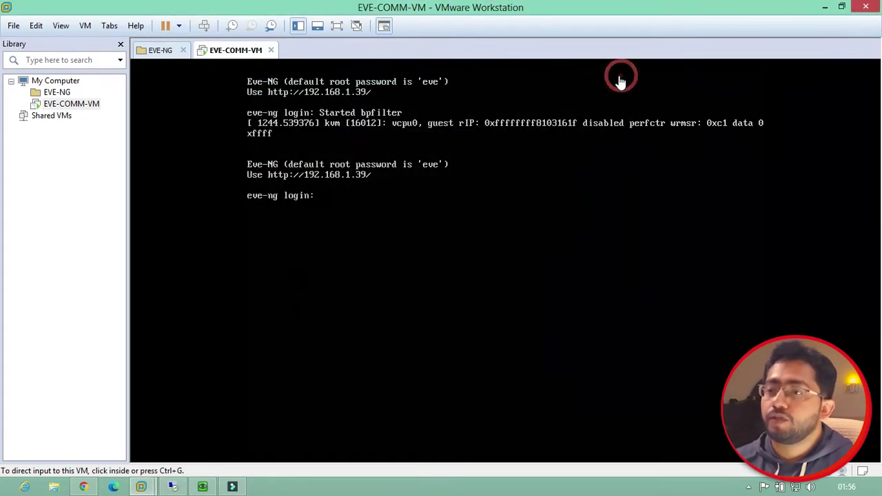
right_click(222, 53)
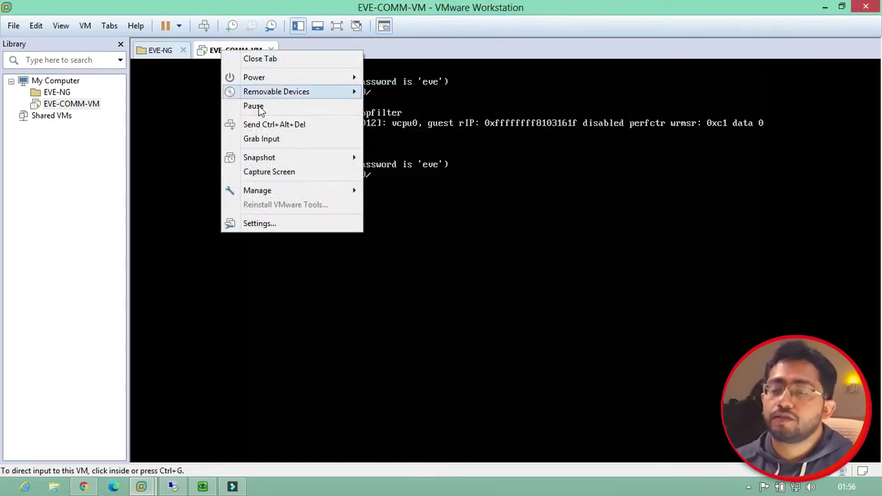
click(274, 223)
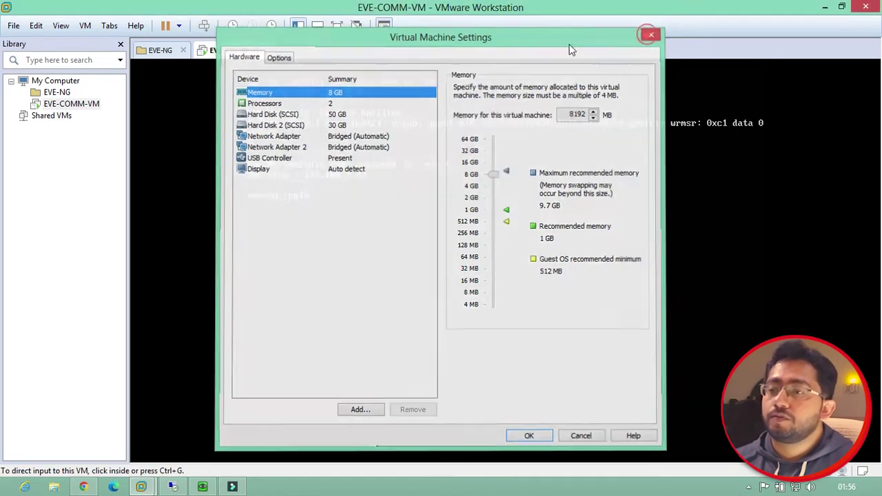
click(654, 32)
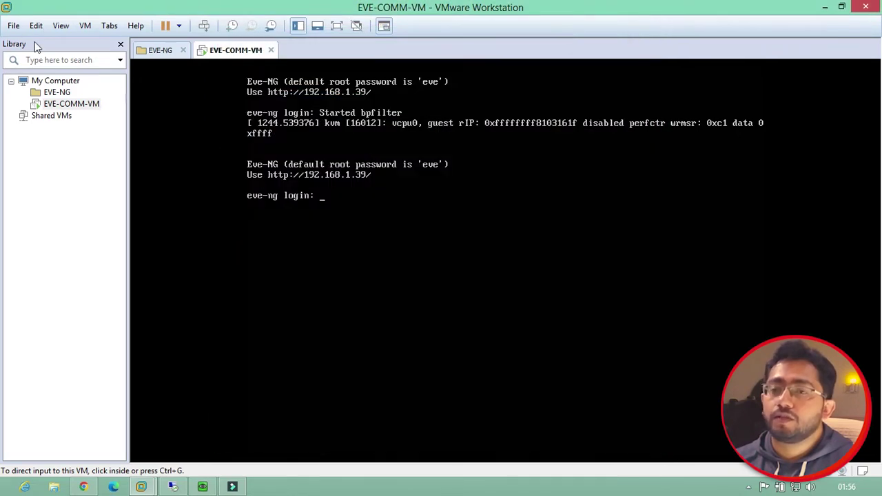
click(13, 25)
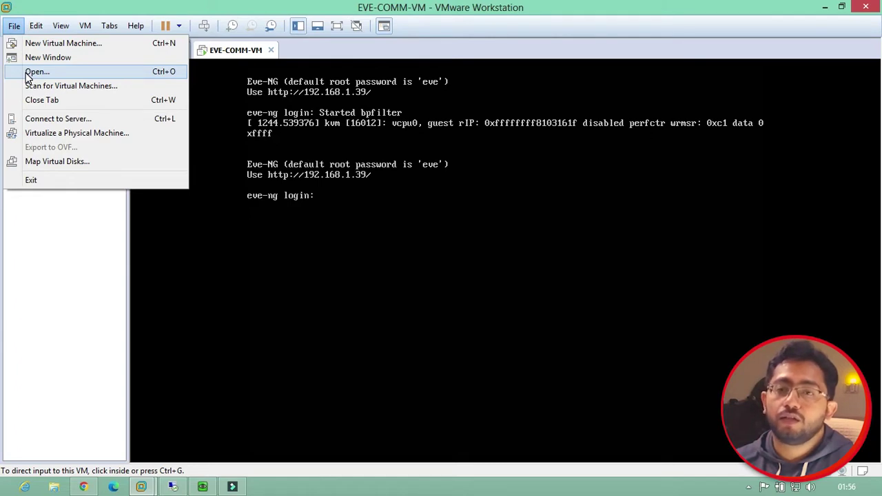
click(225, 55)
right_click(227, 52)
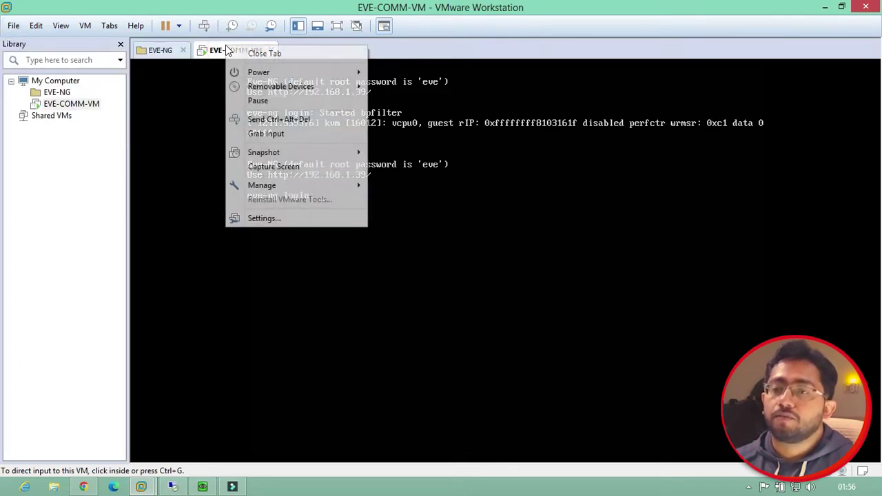
click(271, 218)
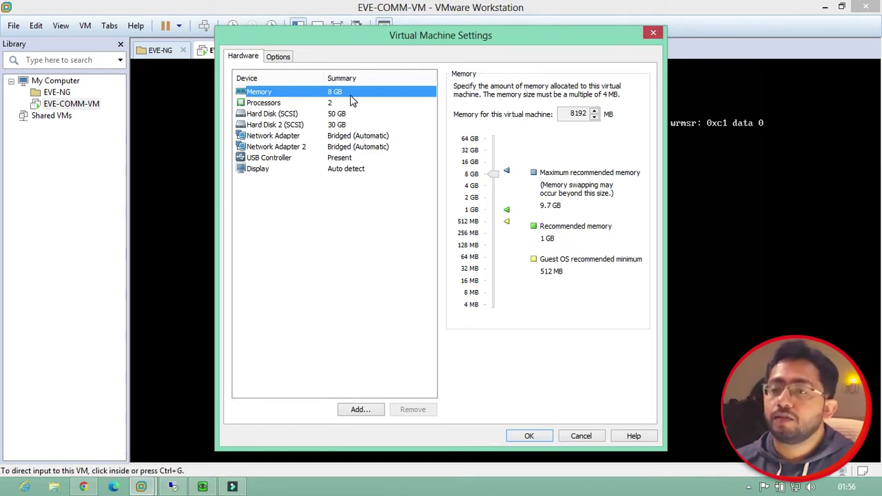
click(343, 107)
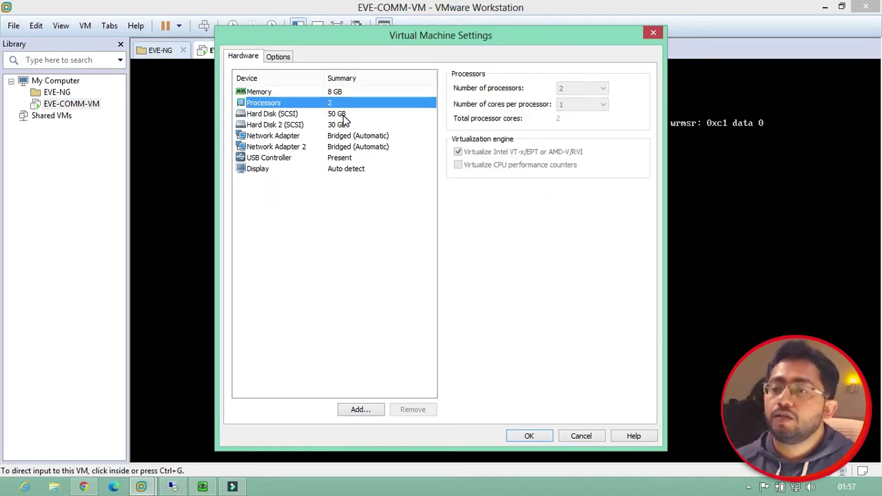
click(343, 115)
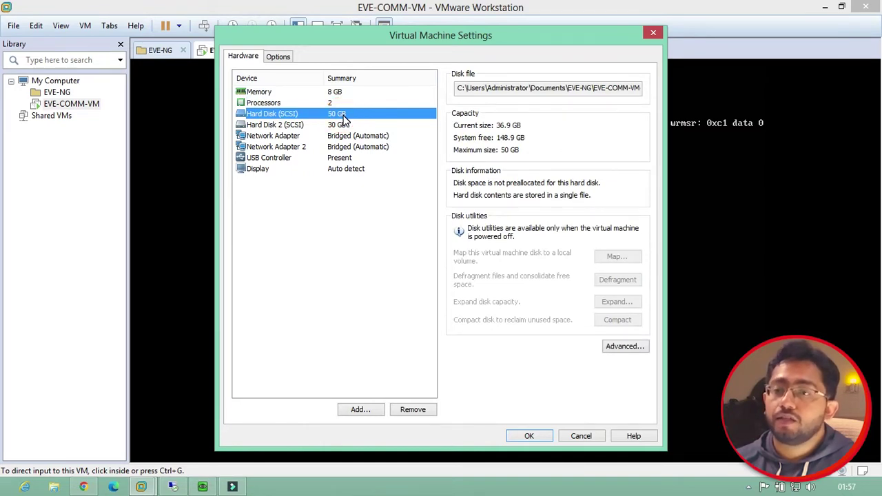
click(338, 126)
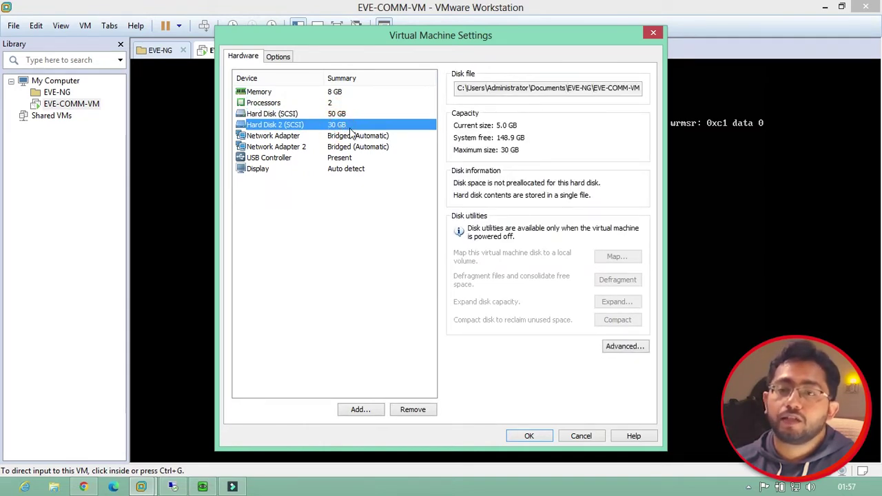
click(292, 102)
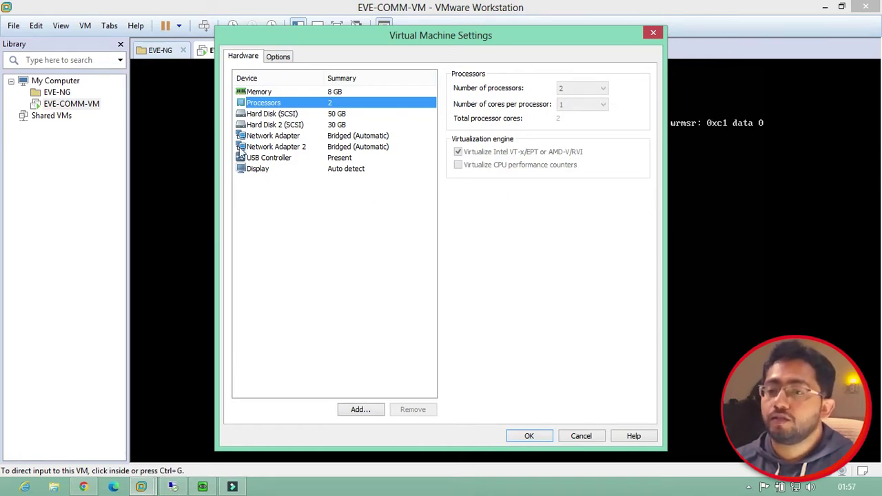
click(654, 34)
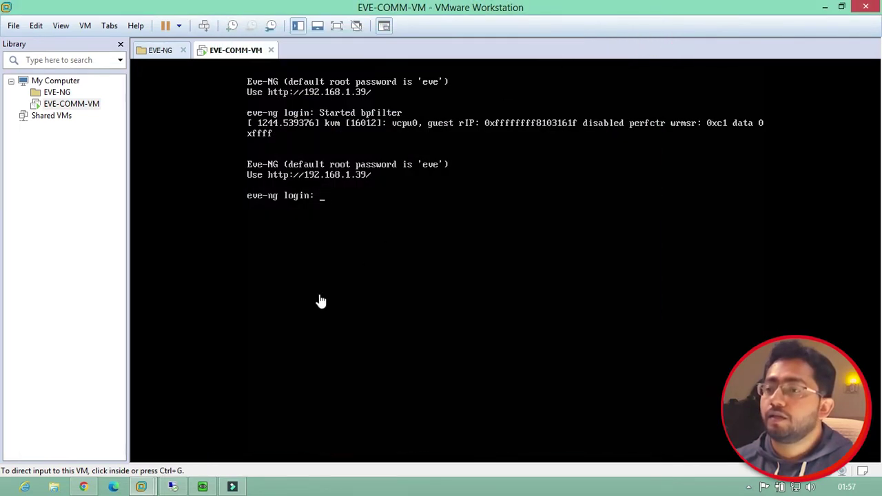
In the EVE topology, nudge the Win7 node, start its remote desktop, then minimize it
click(84, 487)
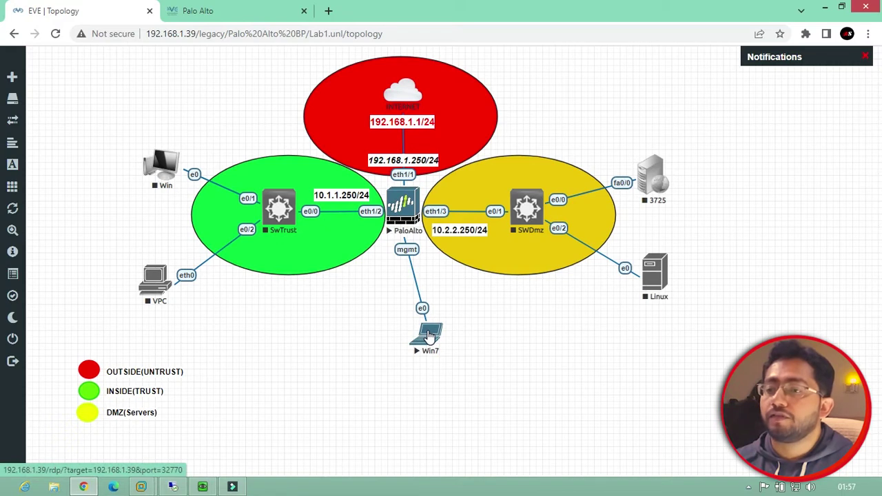
drag(431, 338, 424, 337)
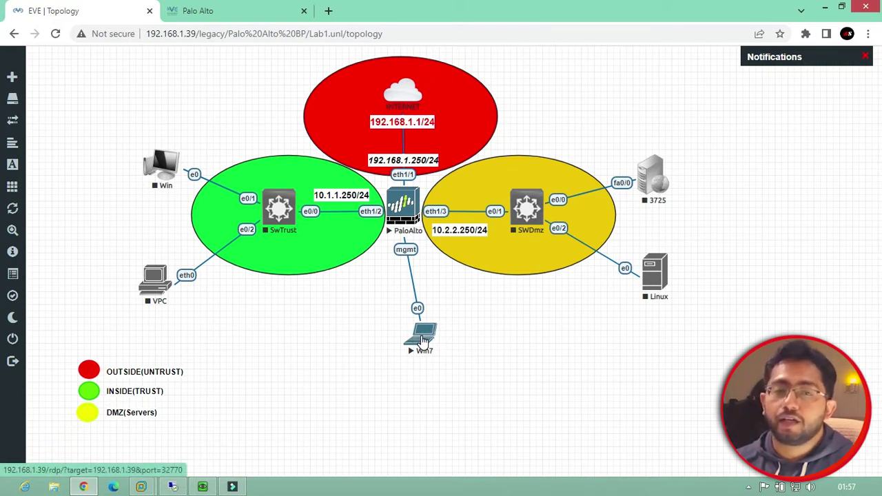
click(424, 340)
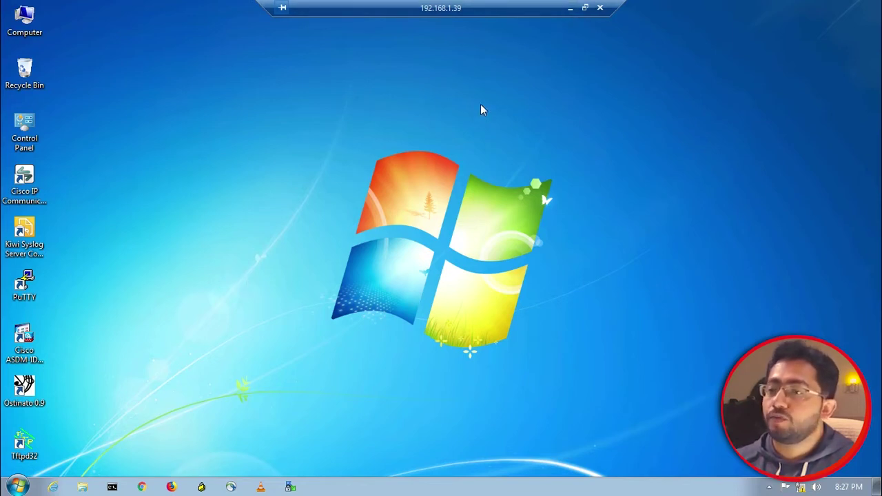
click(570, 8)
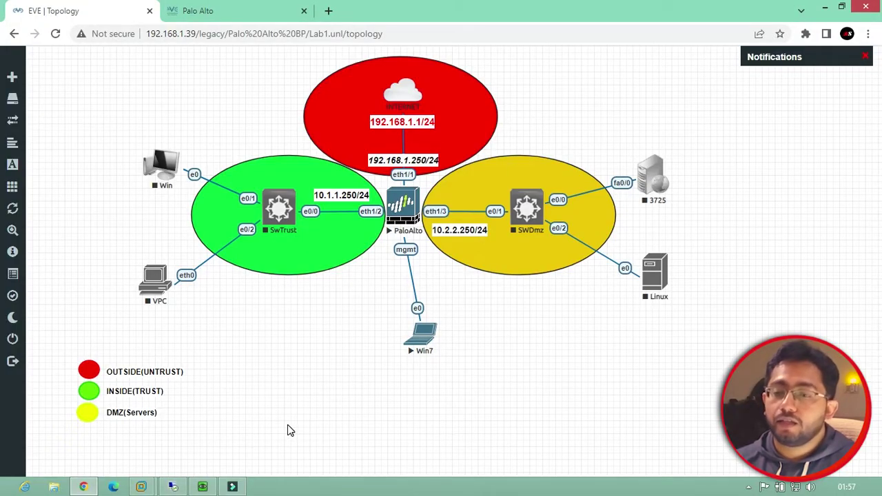
Open the Palo Alto node's console and log in as admin
click(206, 485)
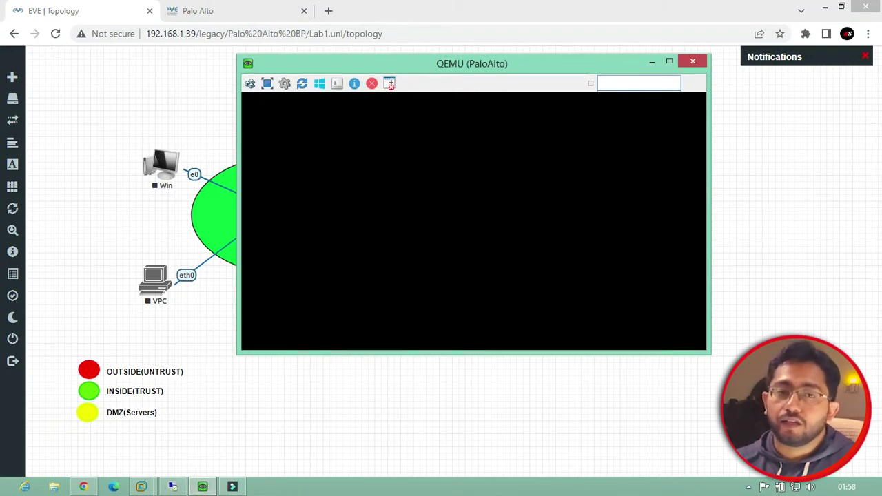
key(Return)
key(Return)
key(Return)
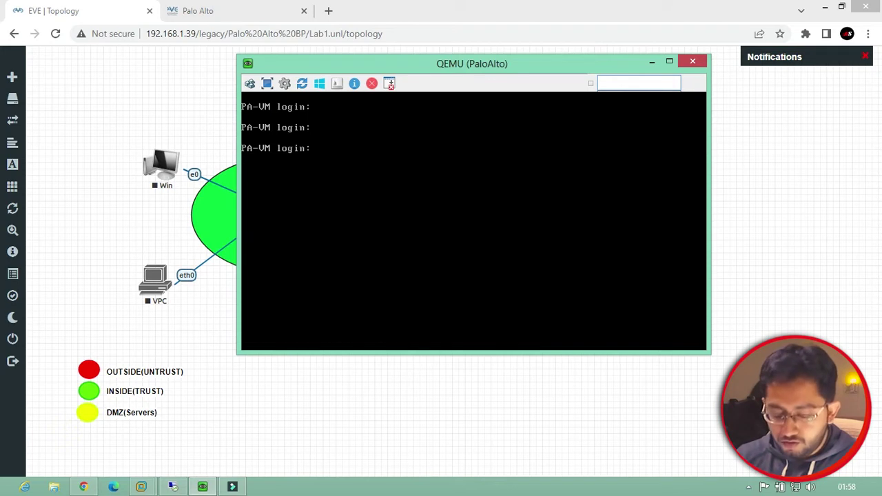
text(admin)
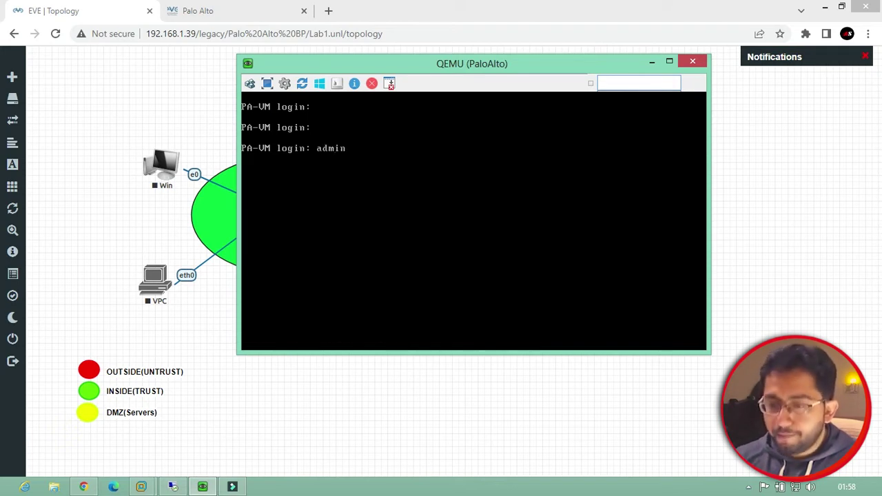
key(Return)
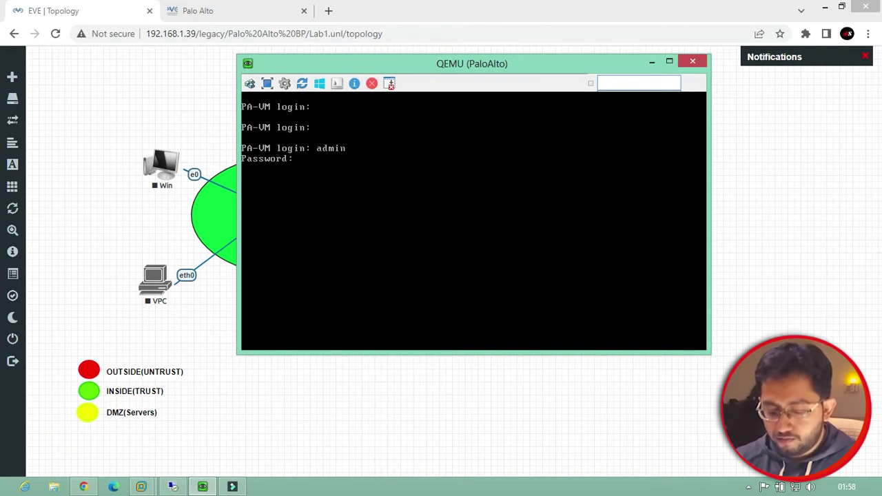
key(Return)
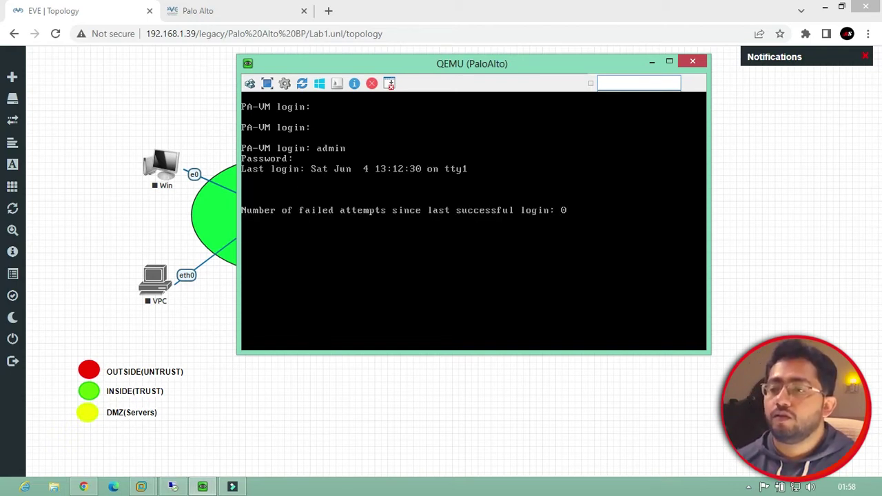
Run 'show interface management' and page through it, showing the IP address as unknown
key(Return)
key(Return)
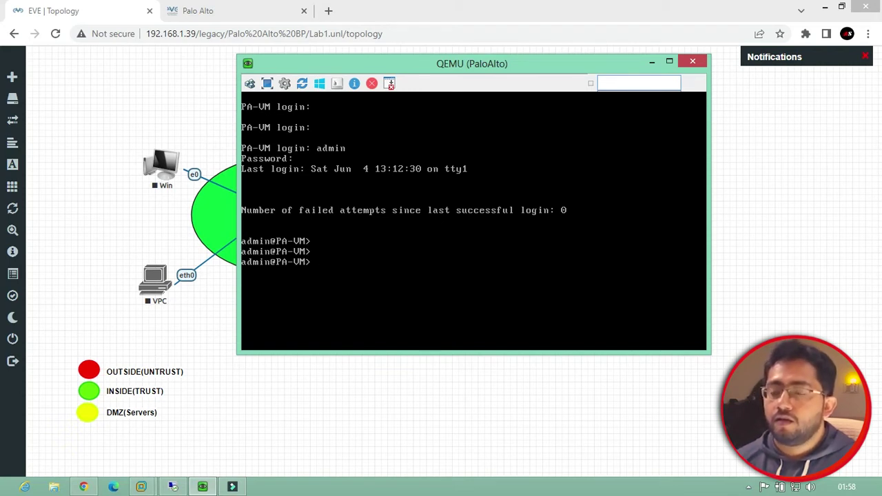
text(show interface )
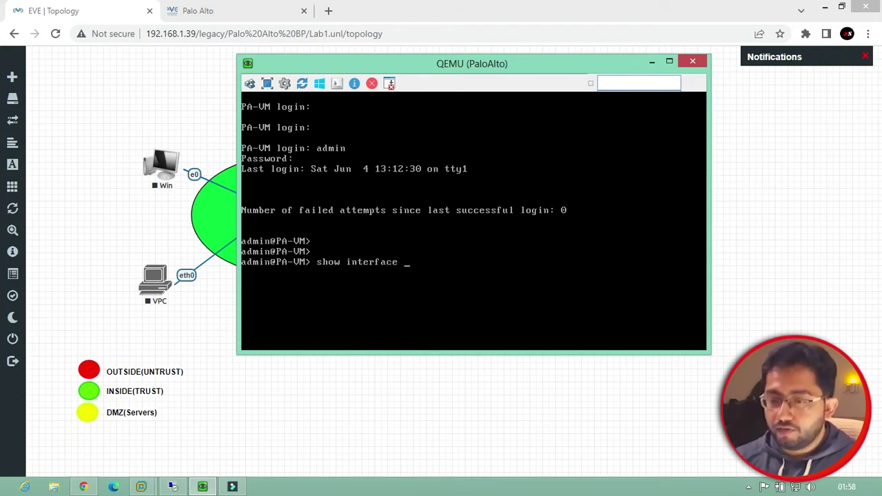
text(management)
key(Return)
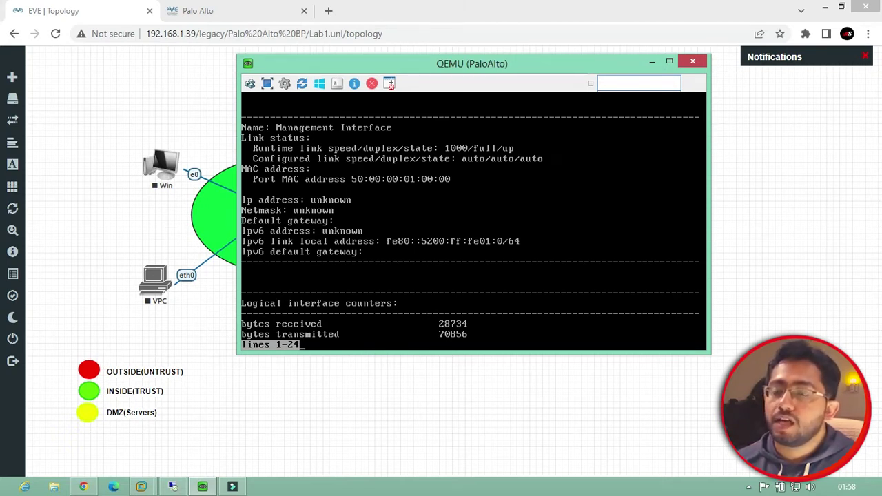
click(300, 202)
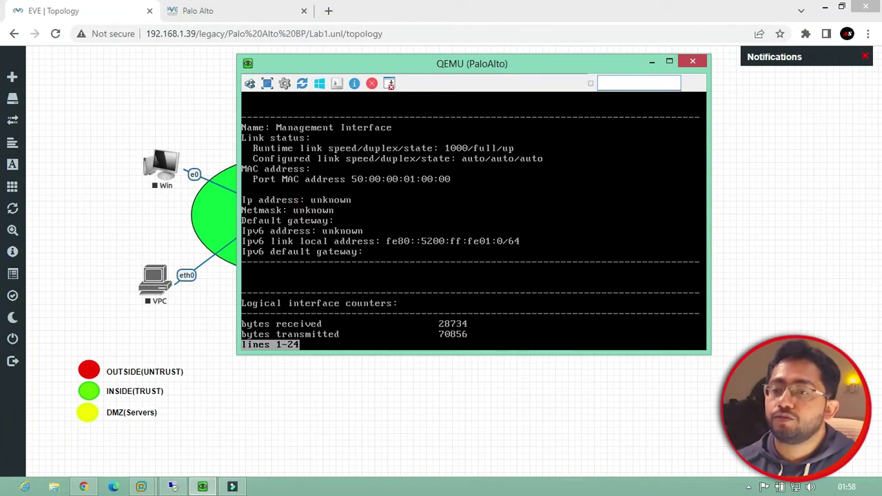
click(304, 213)
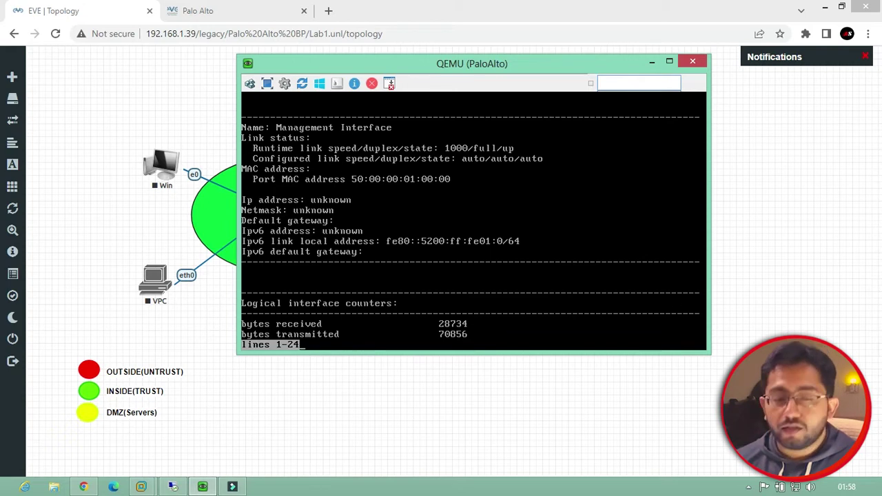
key(space)
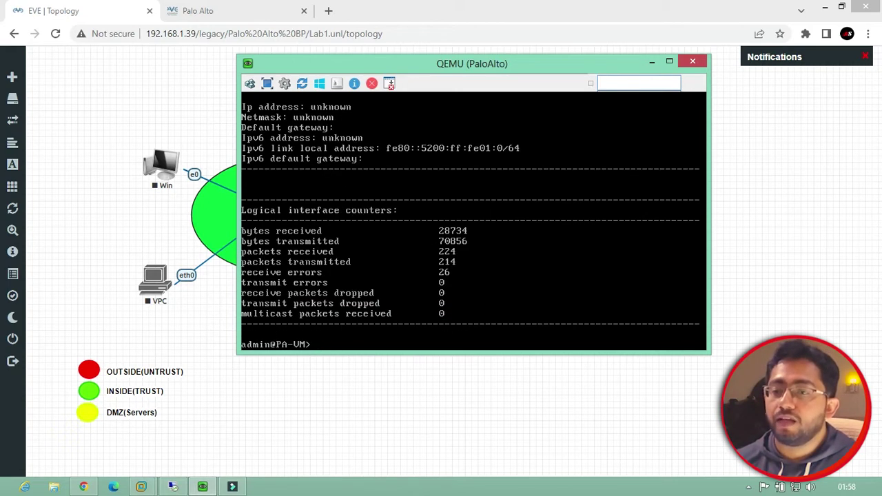
Enter configure mode and set the management system type to static
text(conf)
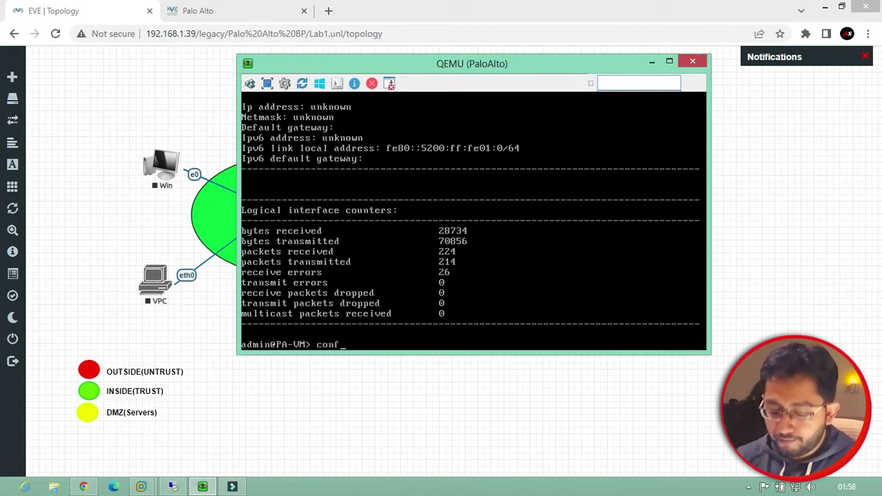
text(i)
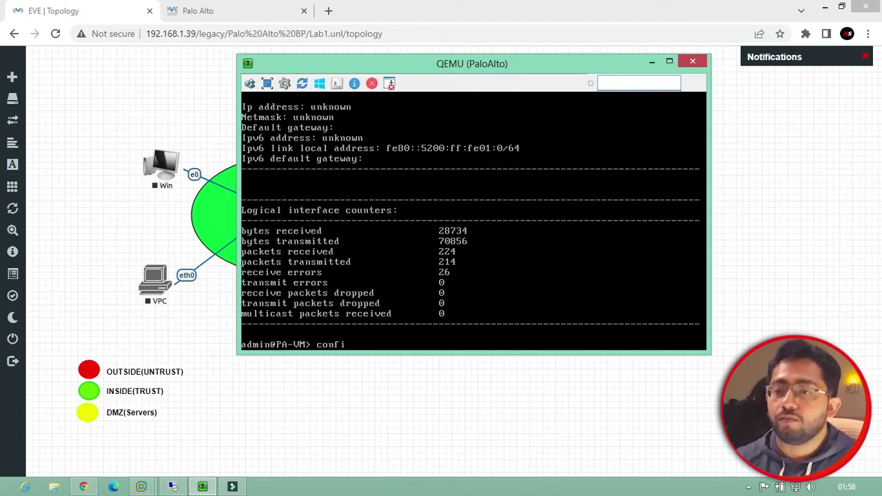
text(gure)
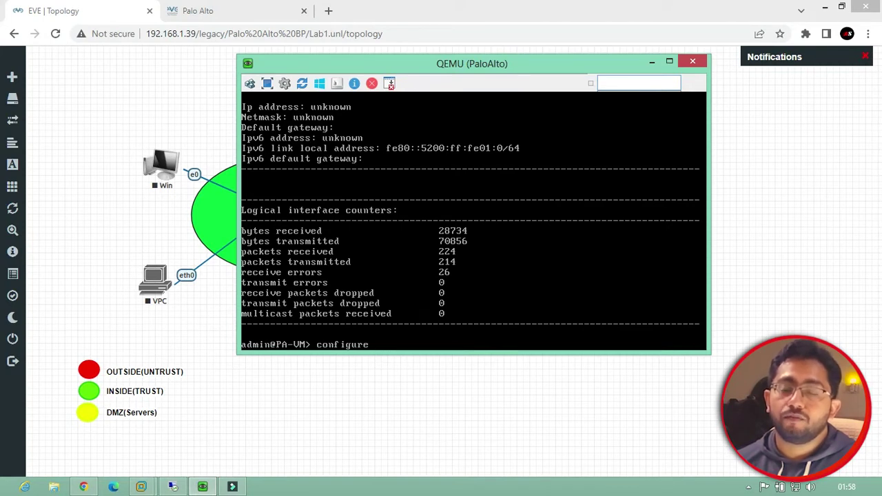
key(Return)
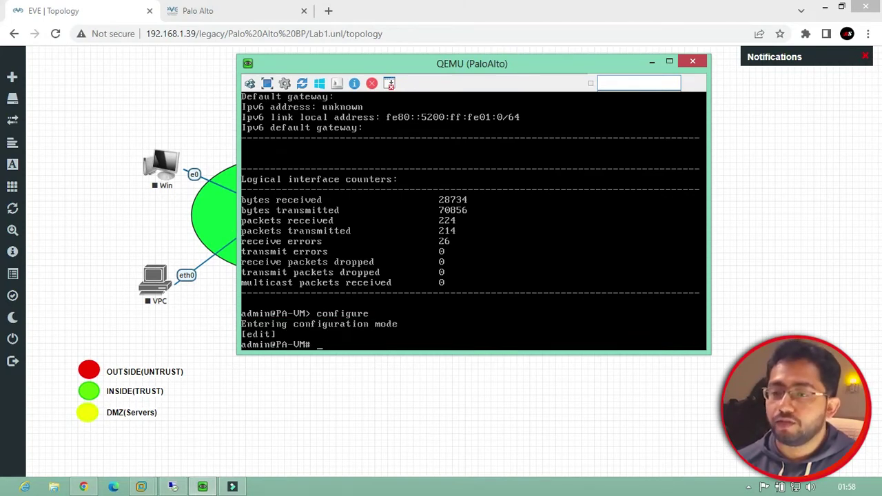
text(set)
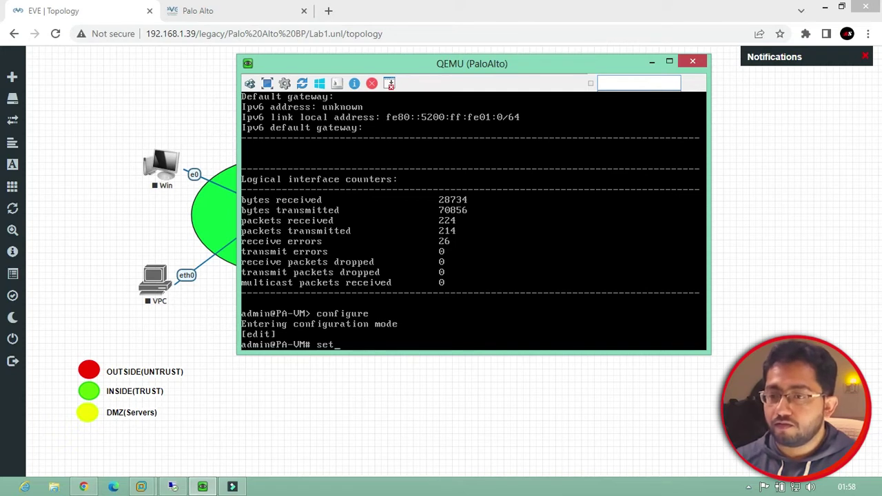
text( deviceconfig)
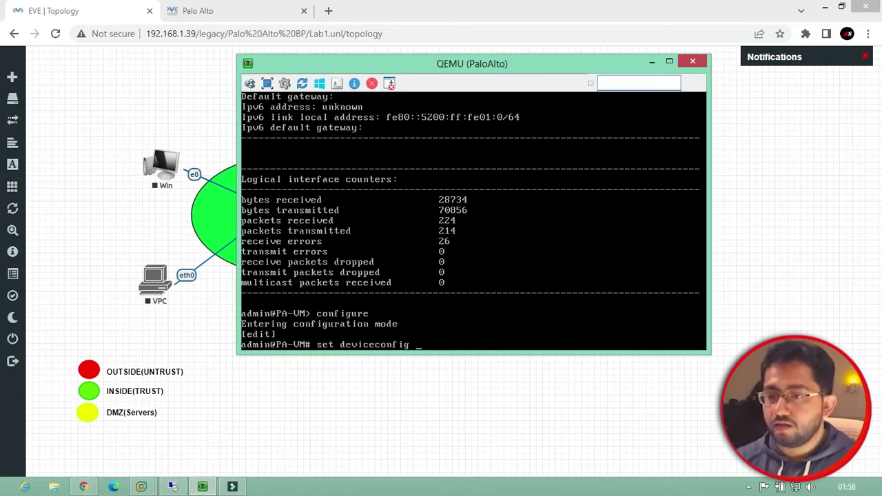
text( system)
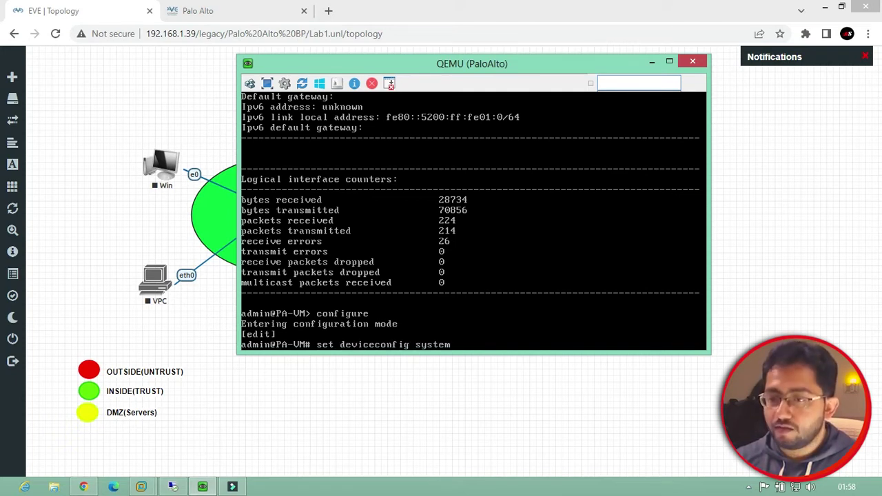
text( type)
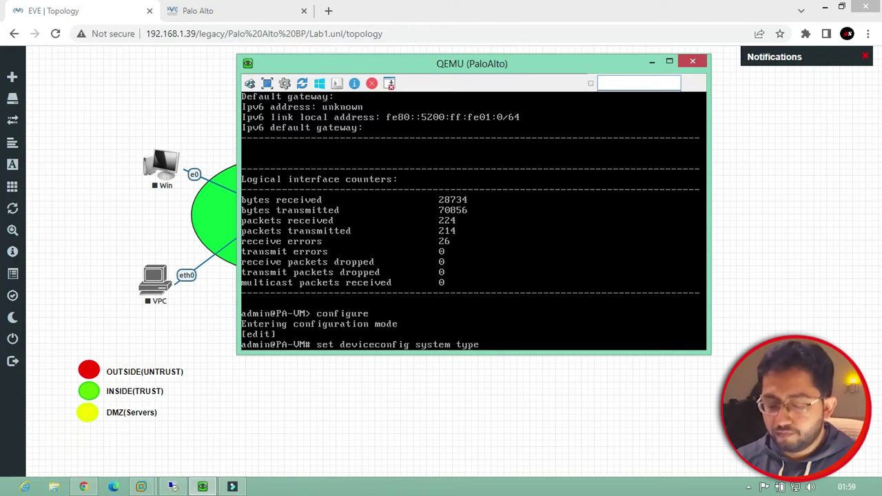
text( static)
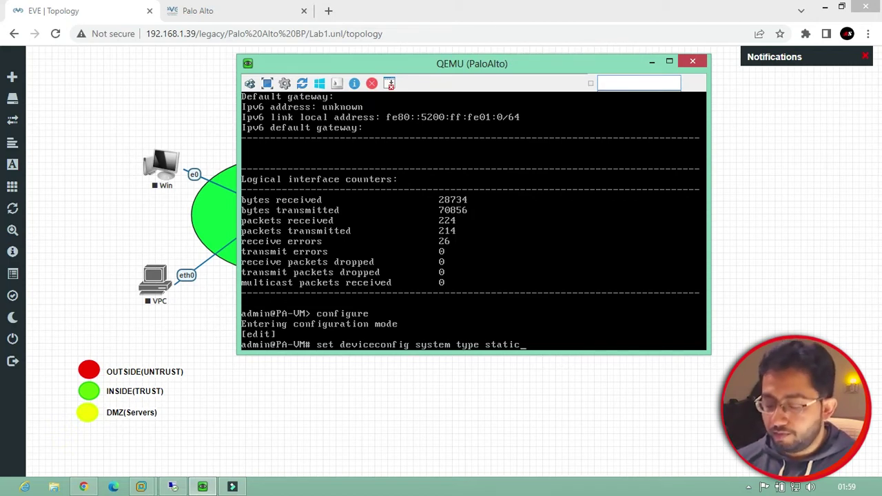
key(Return)
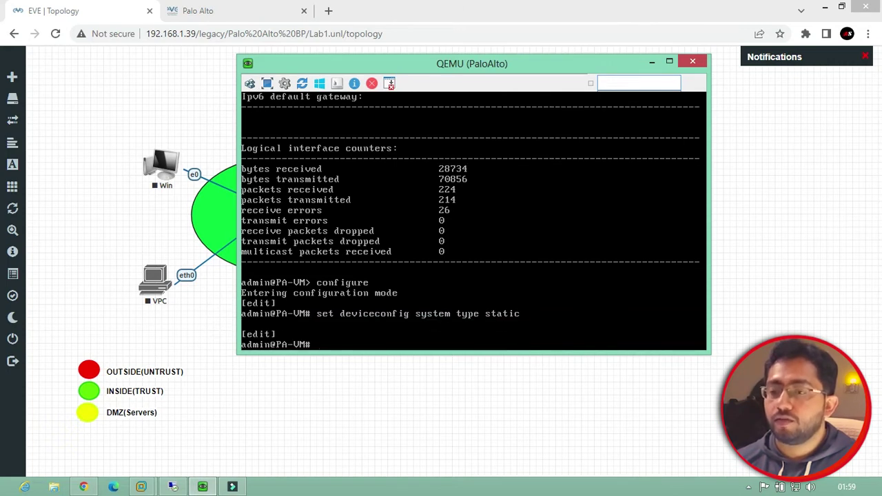
Set the management ip-address 192.168.1.254 with netmask 255.255.255.0
key(Up)
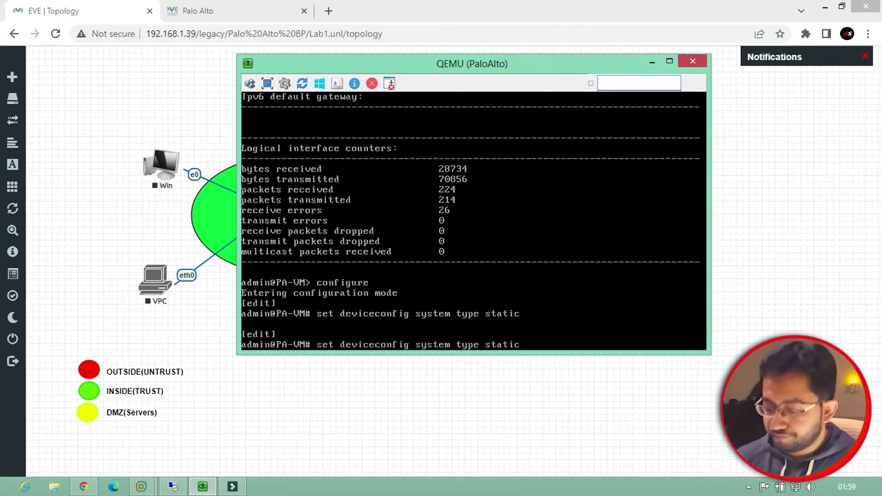
key(BackSpace)
key(BackSpace)
key(BackSpace)
key(BackSpace)
key(BackSpace)
key(BackSpace)
key(BackSpace)
key(BackSpace)
key(BackSpace)
key(BackSpace)
key(BackSpace)
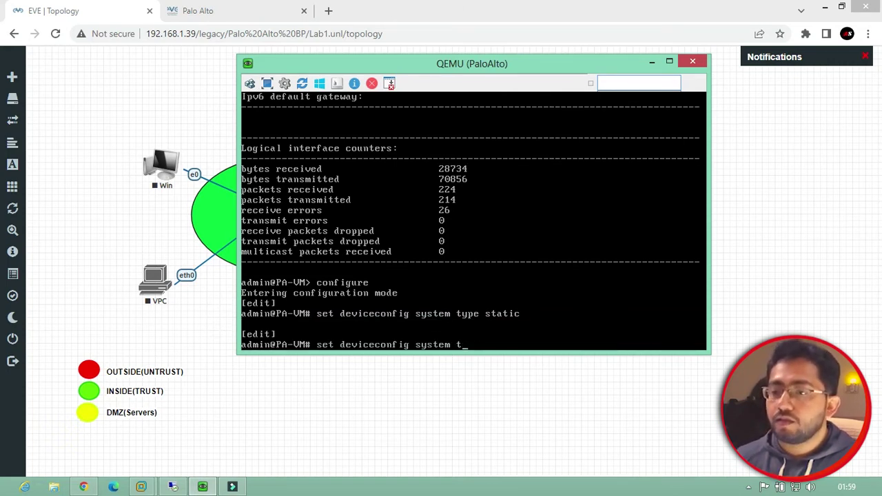
text(i)
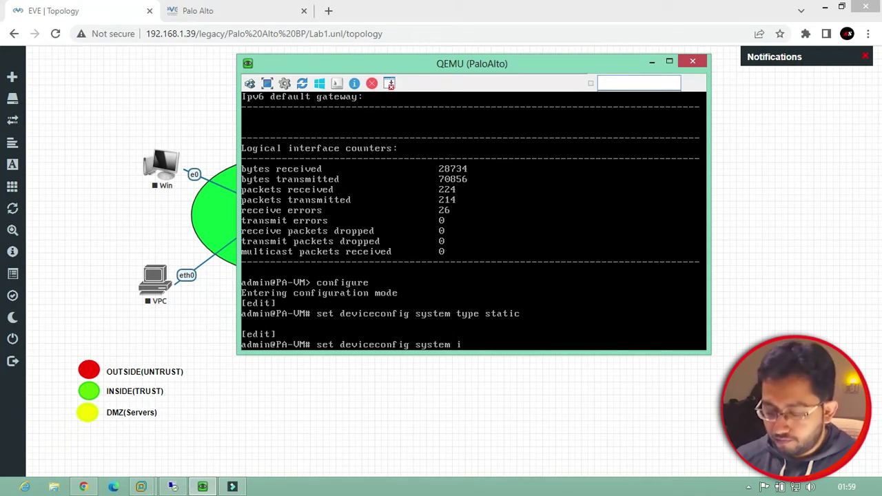
text(p-)
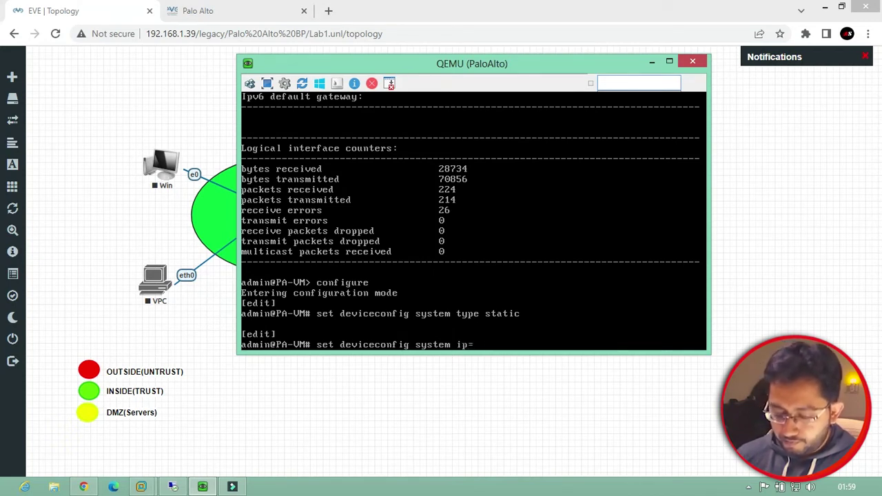
text(add)
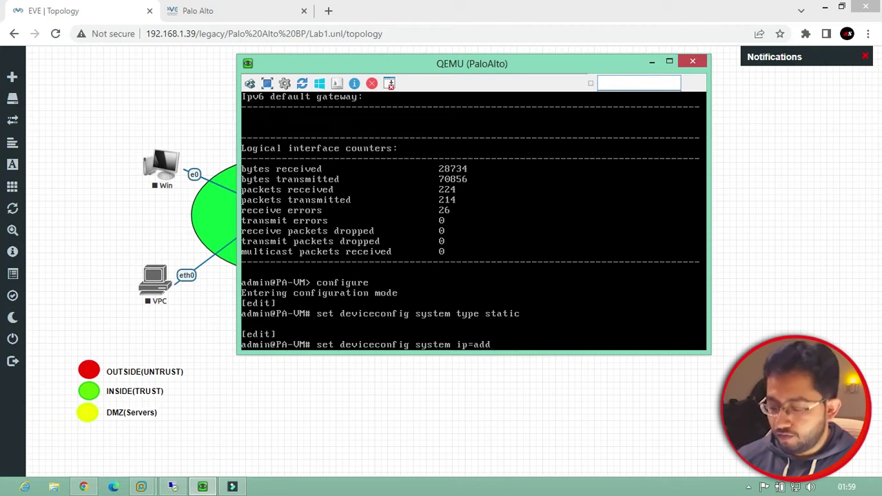
key(BackSpace)
key(BackSpace)
key(BackSpace)
key(BackSpace)
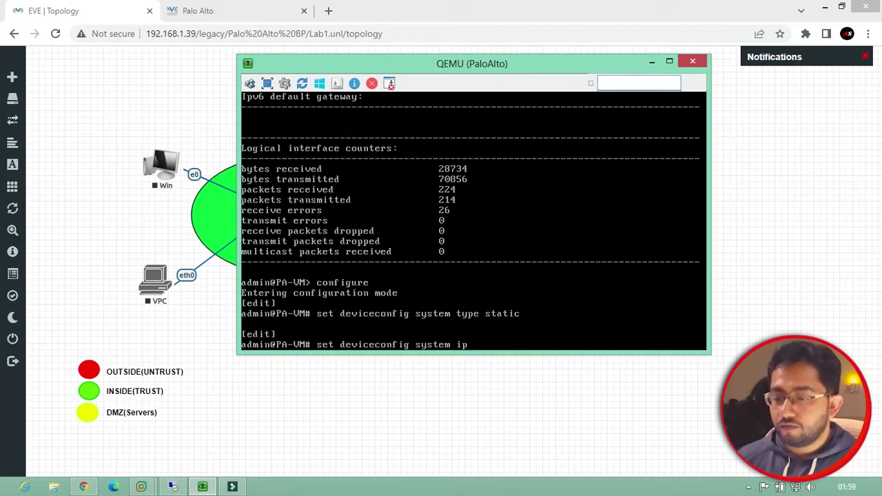
text(-address )
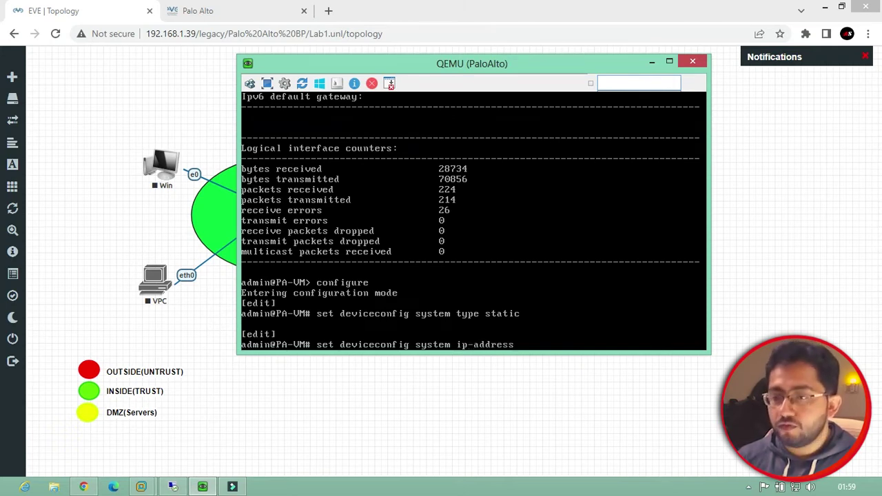
text(192)
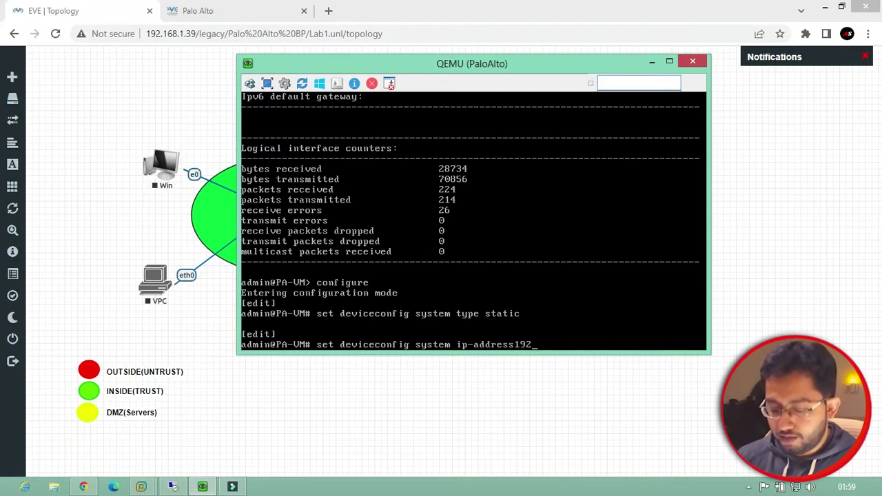
text(.168.1)
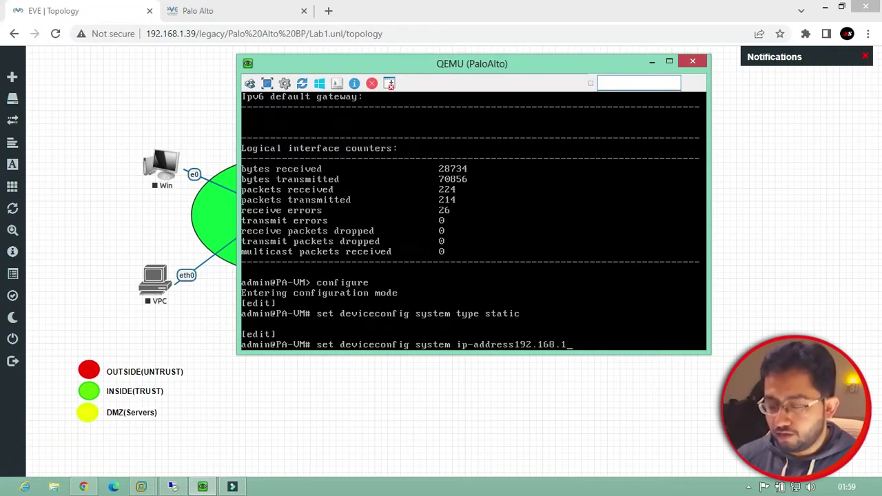
text(.254)
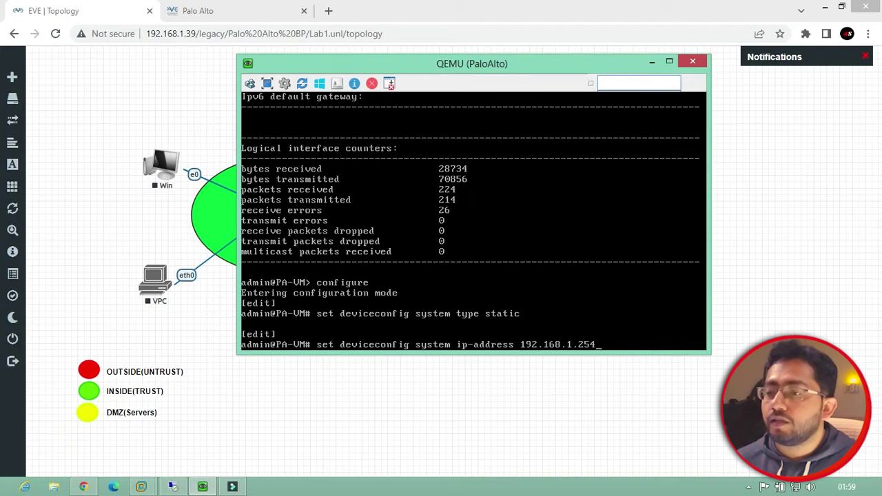
text( netmask)
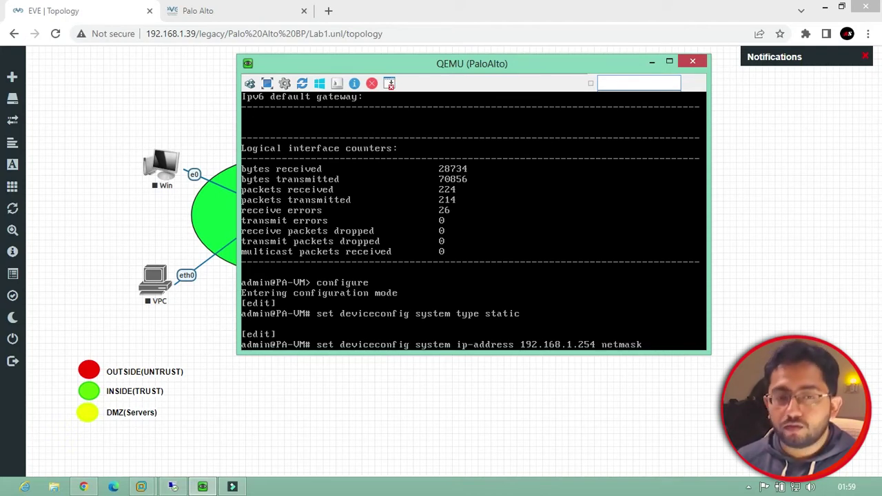
text( 255)
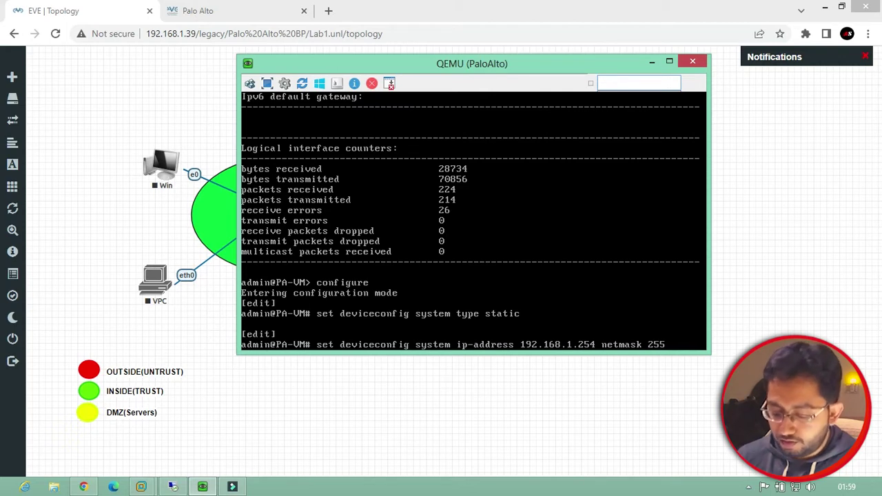
text(.255.255)
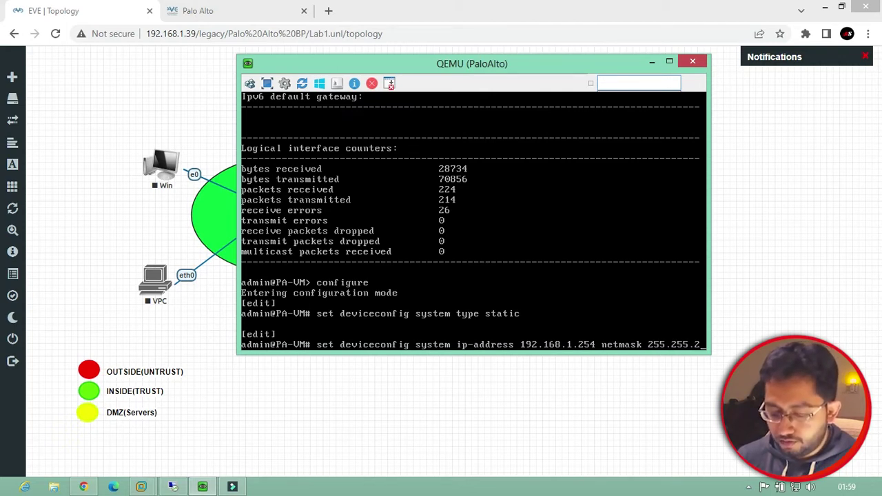
text(.0)
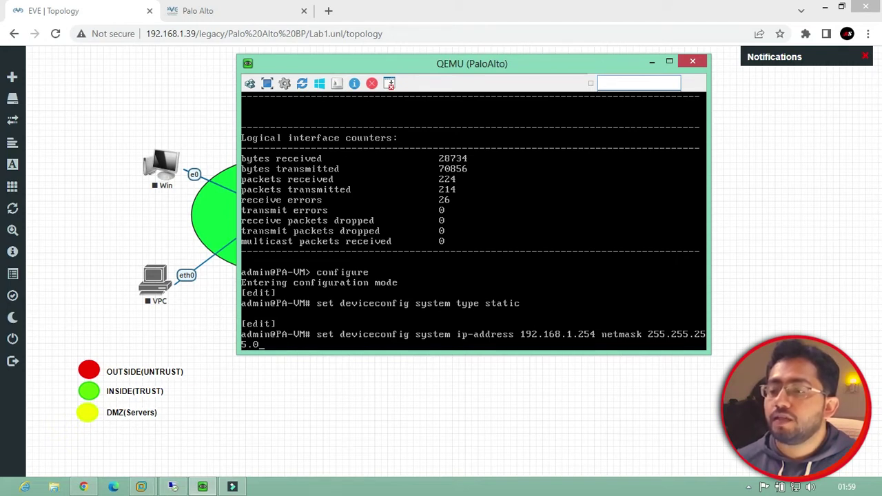
key(Return)
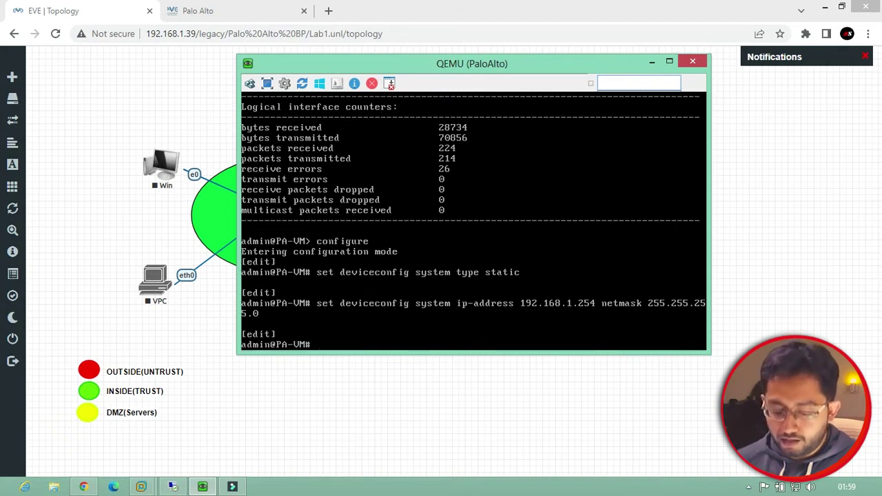
Commit the static management address successfully and exit to the PA-VM prompt
text(c)
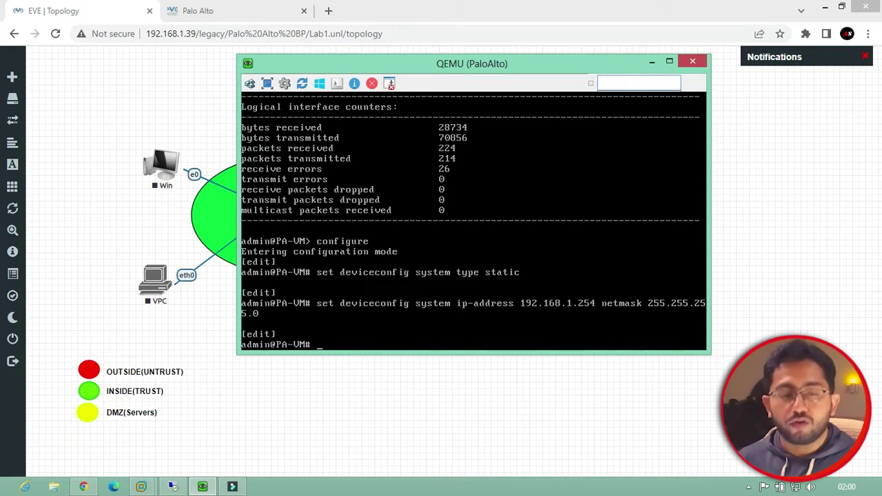
text(commit)
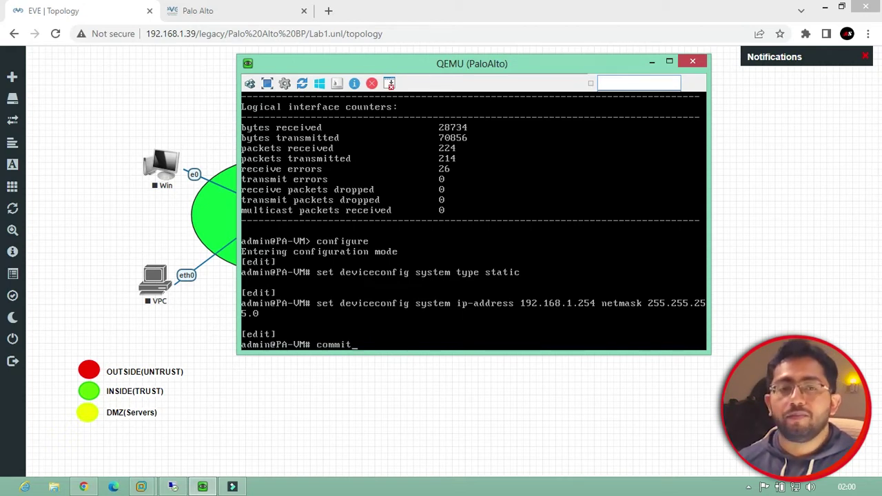
key(Return)
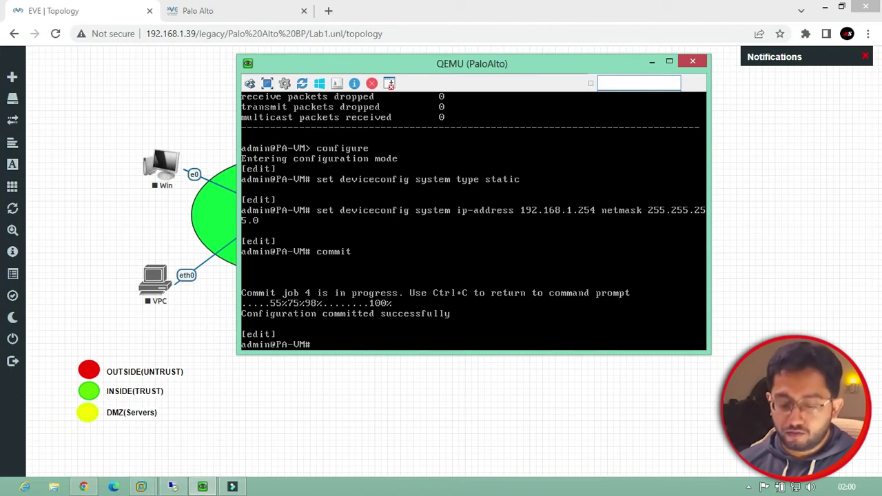
text(exit)
key(Return)
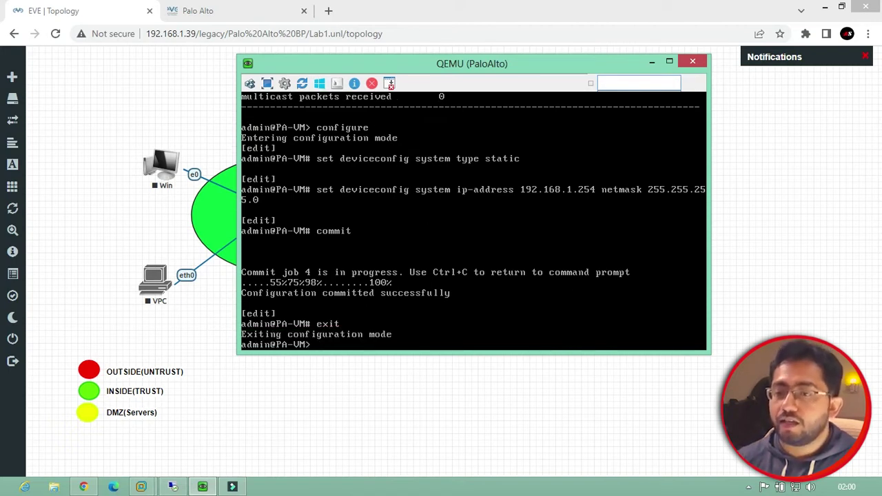
text(show iht)
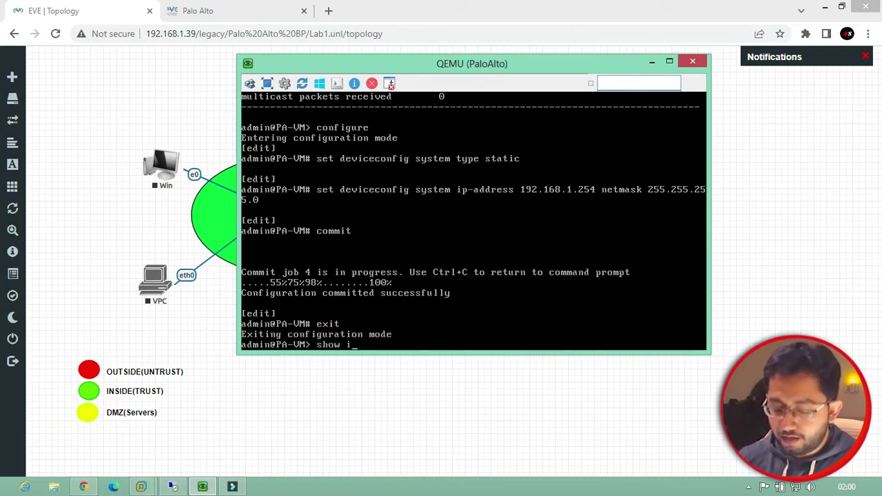
Run 'show interface management' to confirm 192.168.1.254 with netmask 255.255.255.0
key(BackSpace)
key(BackSpace)
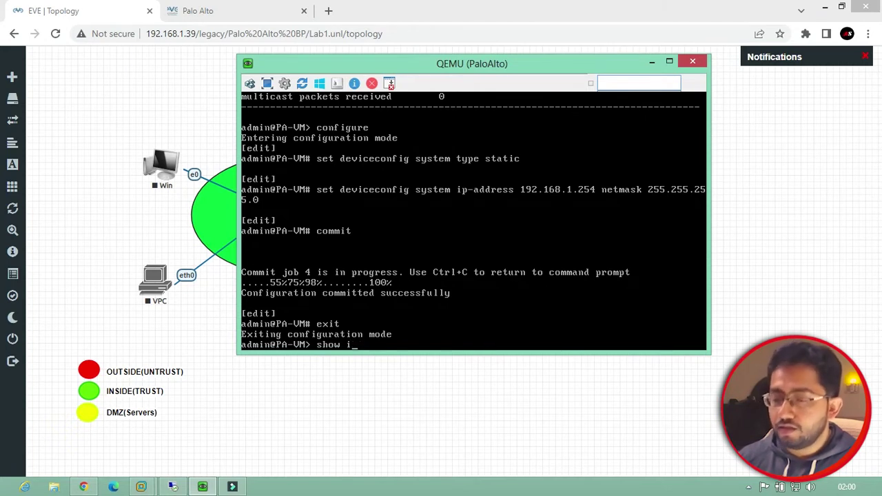
text(nyt)
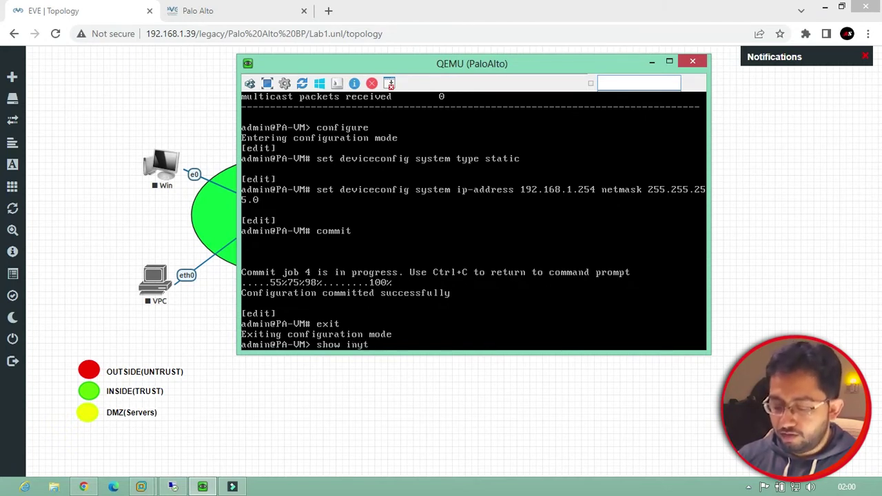
key(BackSpace)
key(BackSpace)
text(terface)
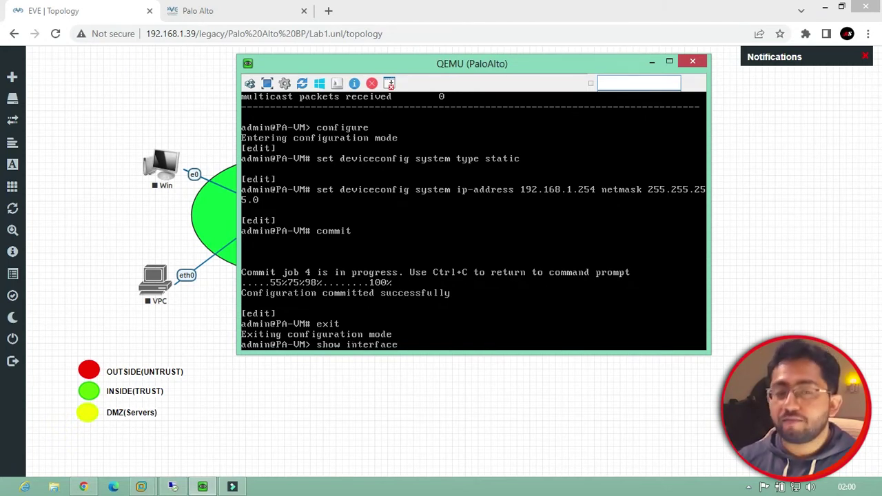
text( mana)
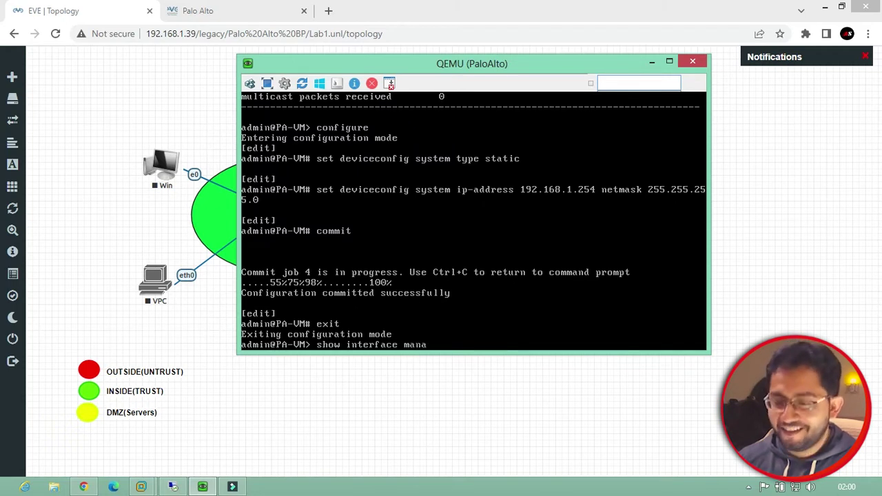
text(gement)
key(Return)
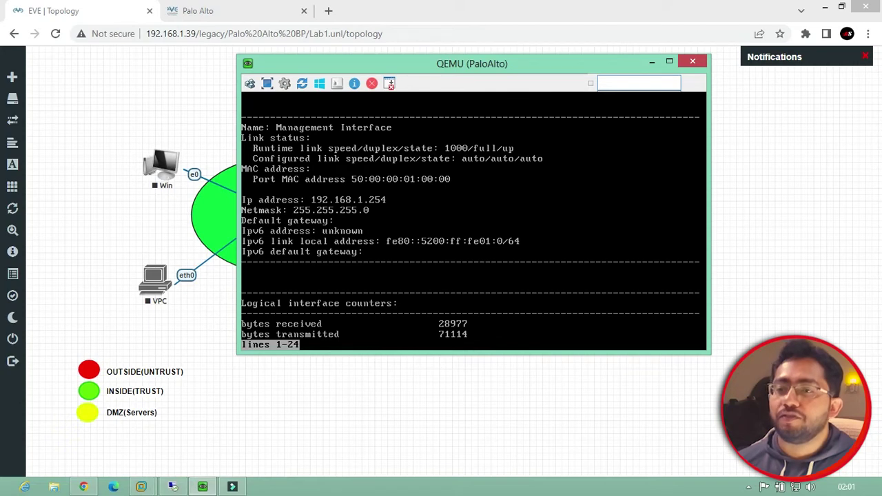
click(172, 486)
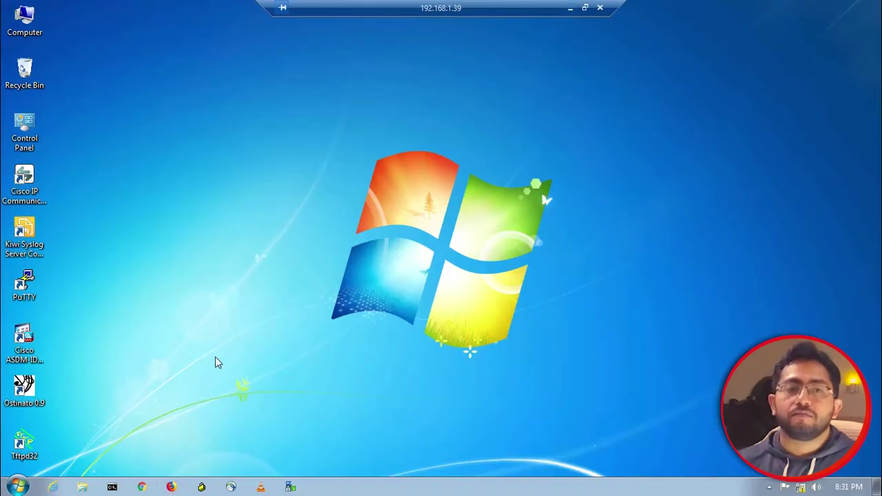
click(140, 488)
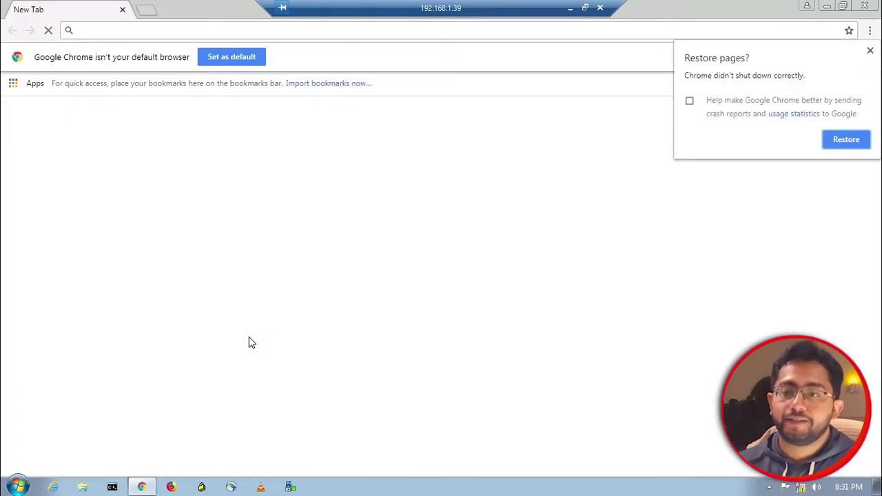
click(870, 52)
click(400, 28)
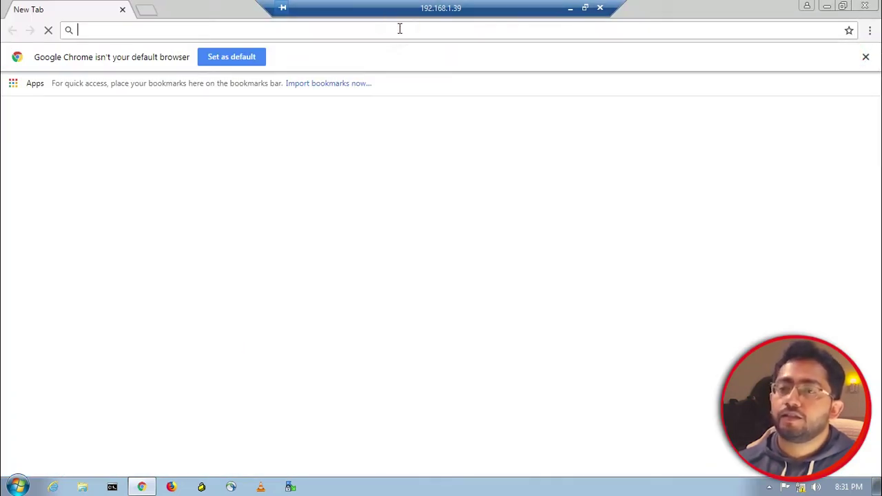
text(https://)
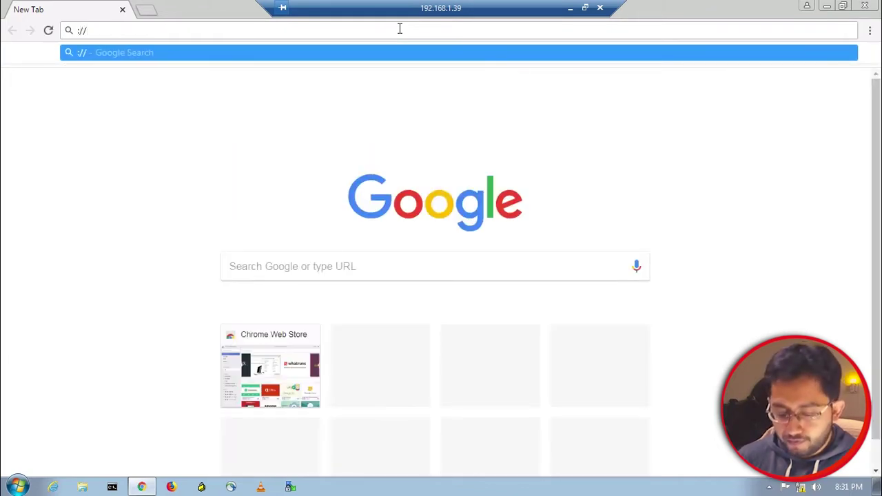
key(BackSpace)
key(BackSpace)
key(BackSpace)
text(htt)
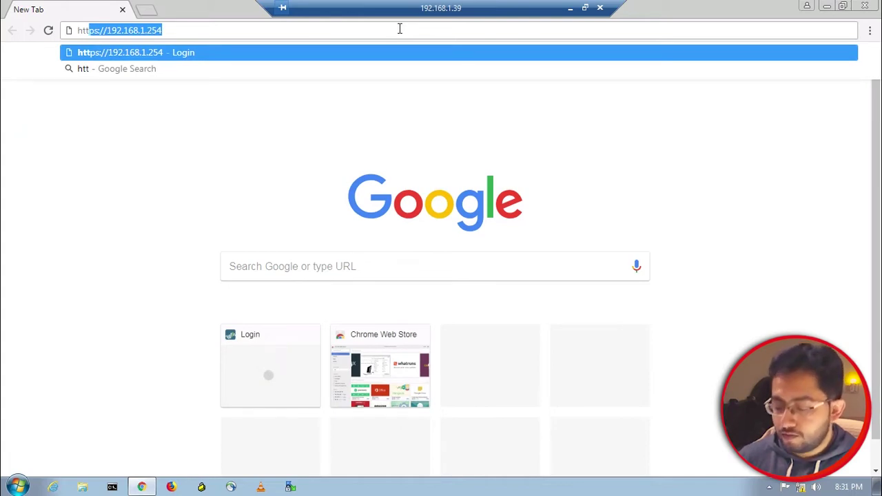
key(Return)
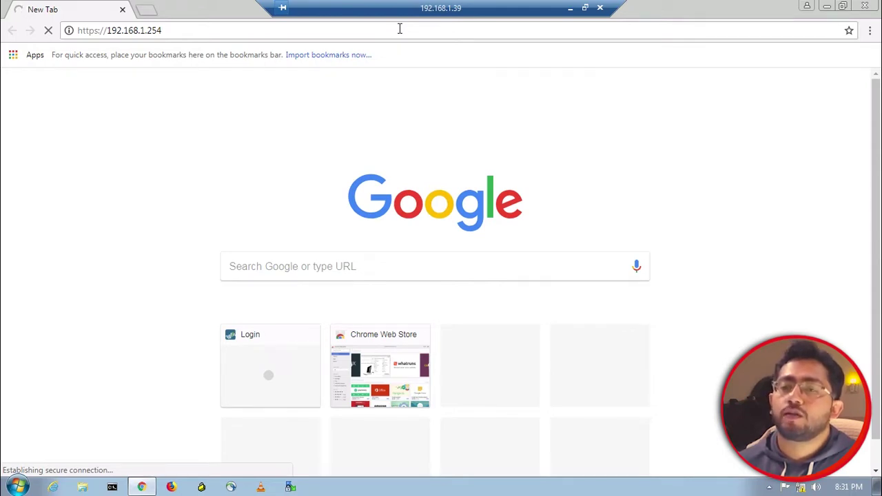
Quit the pager and run 'show system info', showing hostname PA-VM and version 9.0.4
click(569, 9)
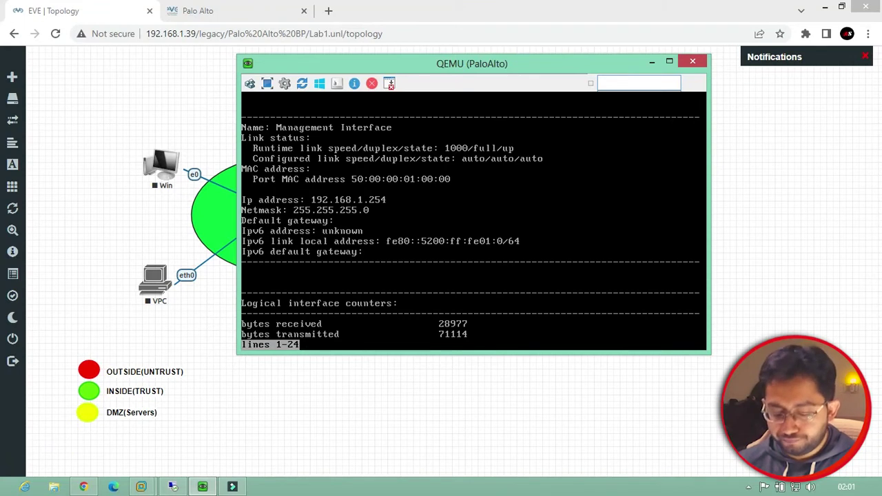
key(q)
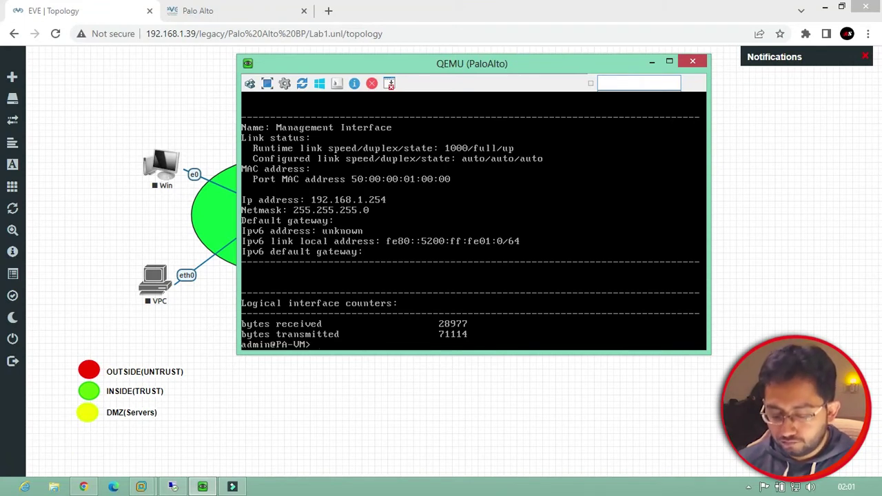
text(show system in)
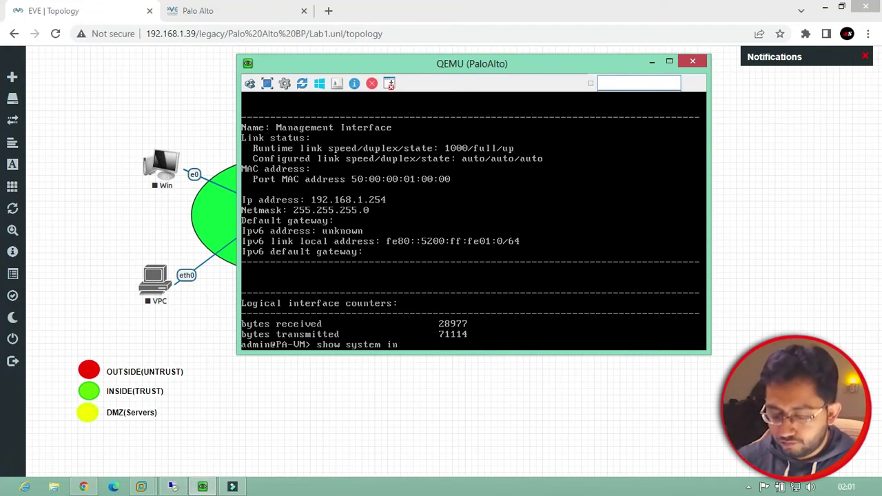
text(fo)
key(Return)
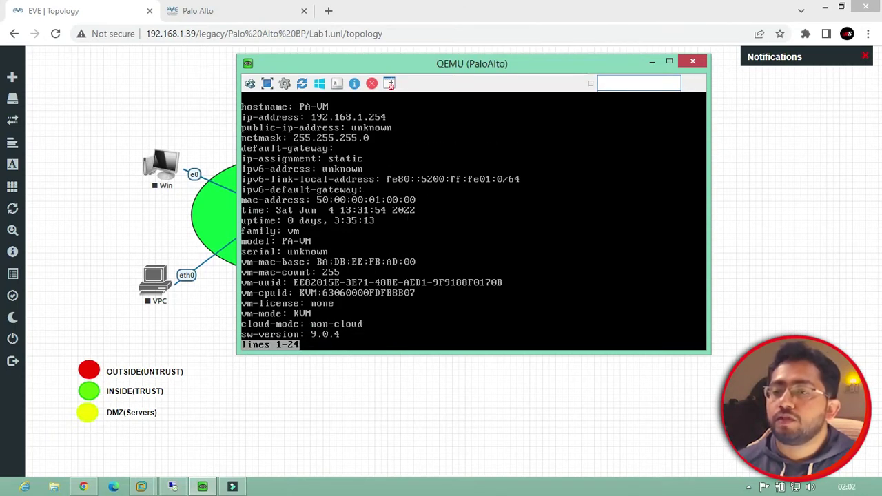
key(space)
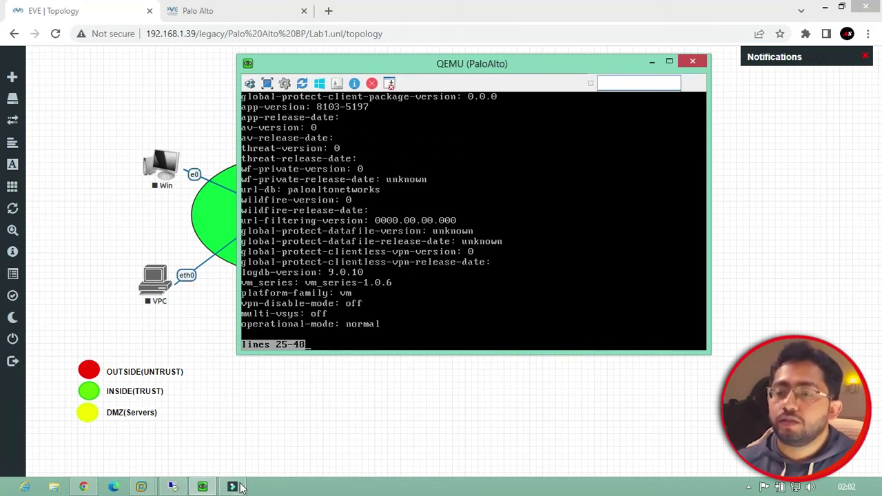
click(179, 488)
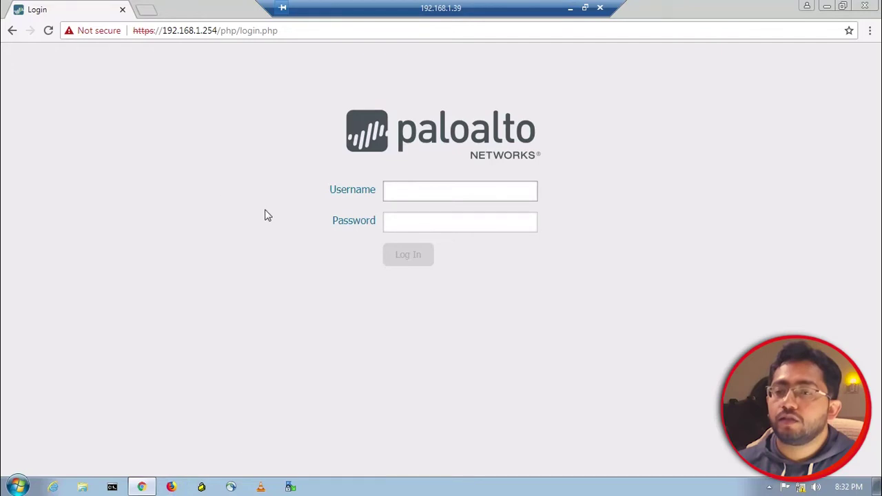
Log in to the PAN-OS web interface as admin with the administrator password
click(428, 185)
text(admin)
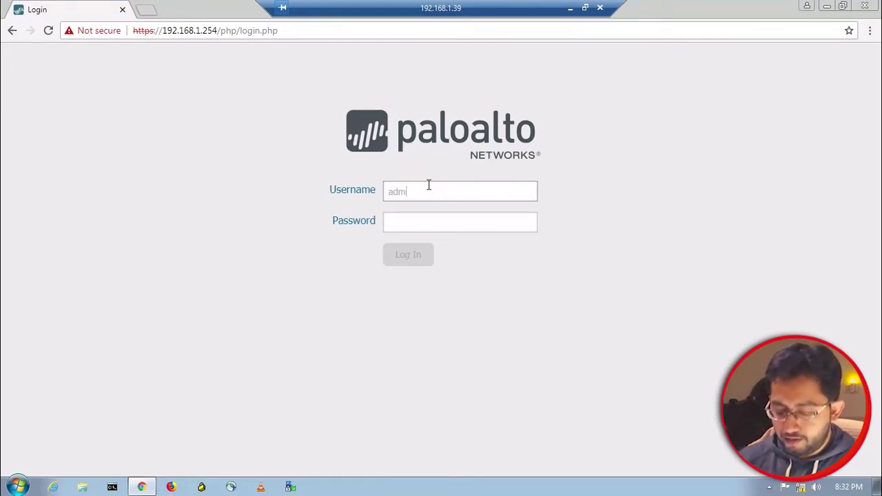
key(Tab)
text(******)
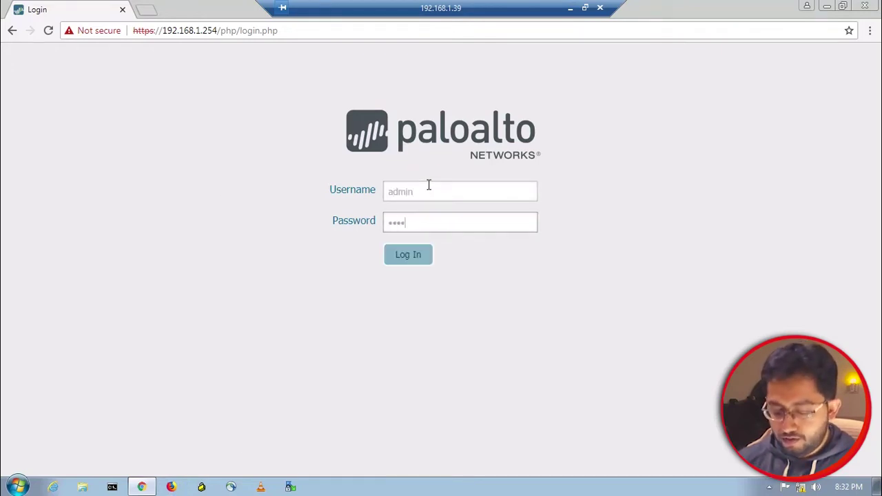
text(*******)
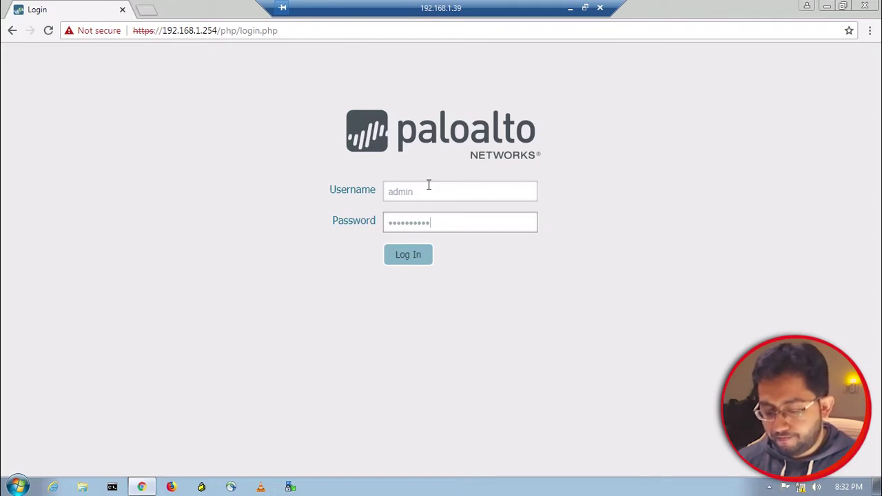
key(Return)
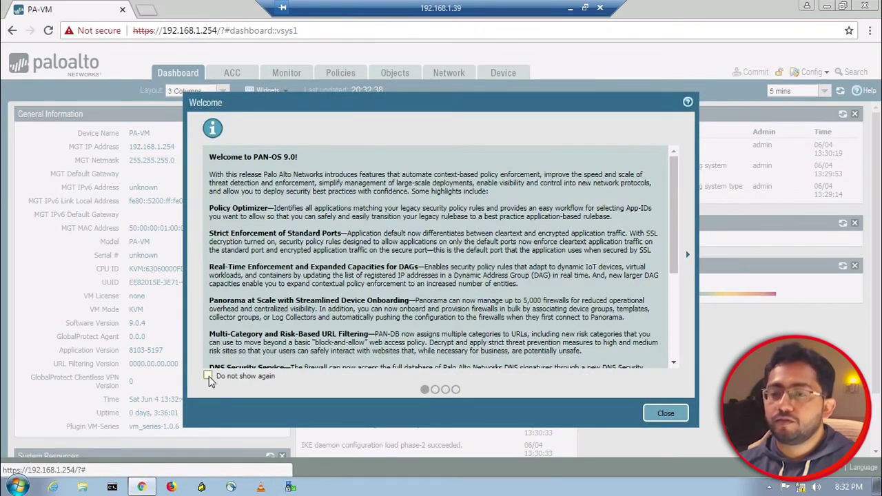
Close the PAN-OS 9.0 Welcome dialog, leaving the don't-show-again option unchecked
click(208, 375)
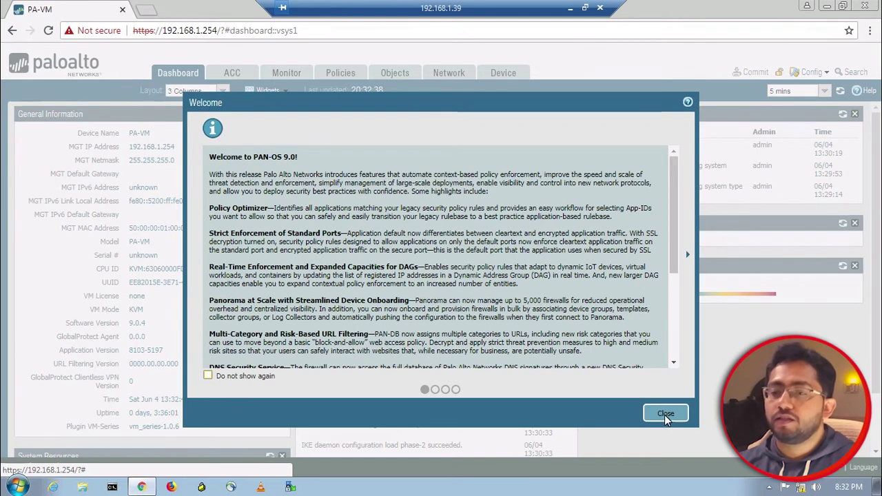
click(208, 377)
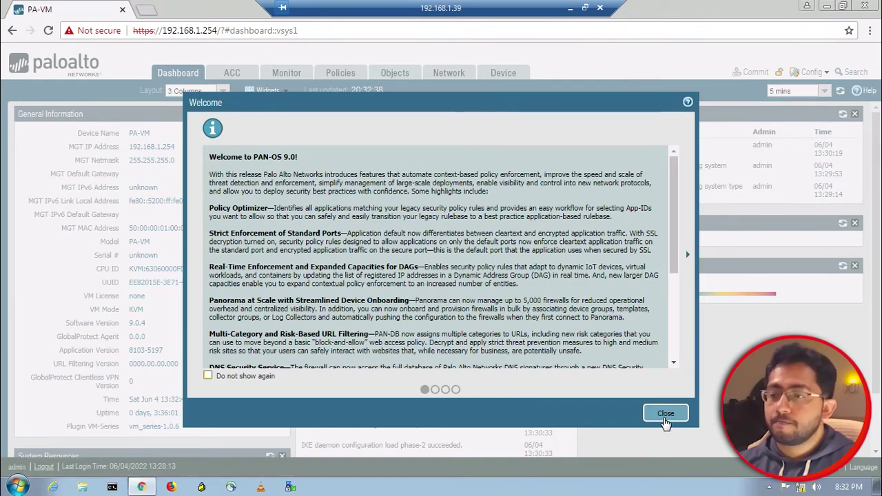
click(666, 414)
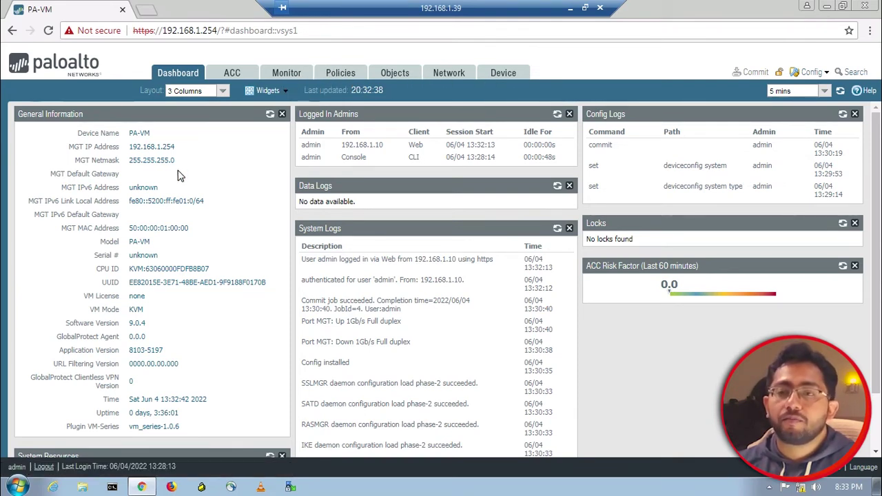
Glance at the Widgets menu and scroll through the dashboard widgets
click(265, 91)
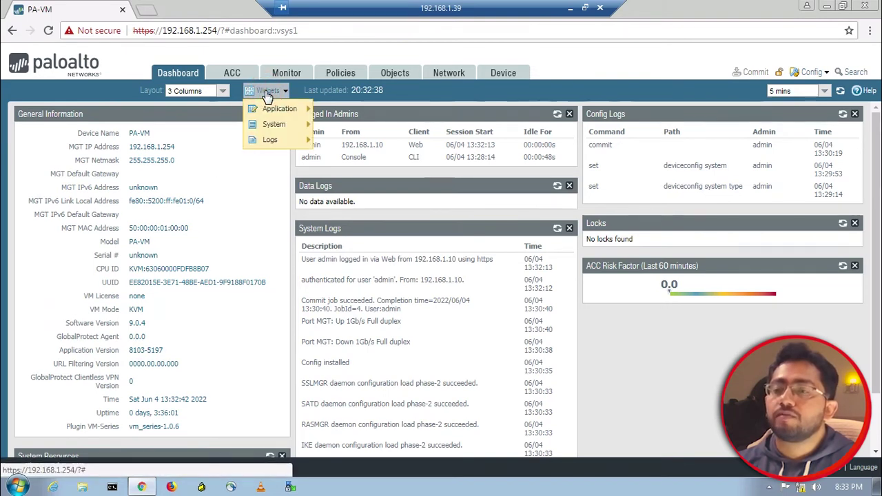
click(269, 91)
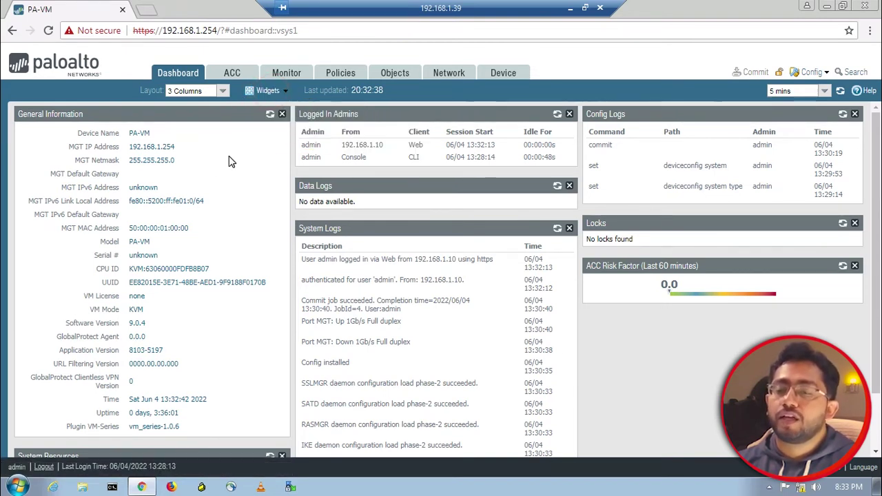
scroll(261, 301, down, 2)
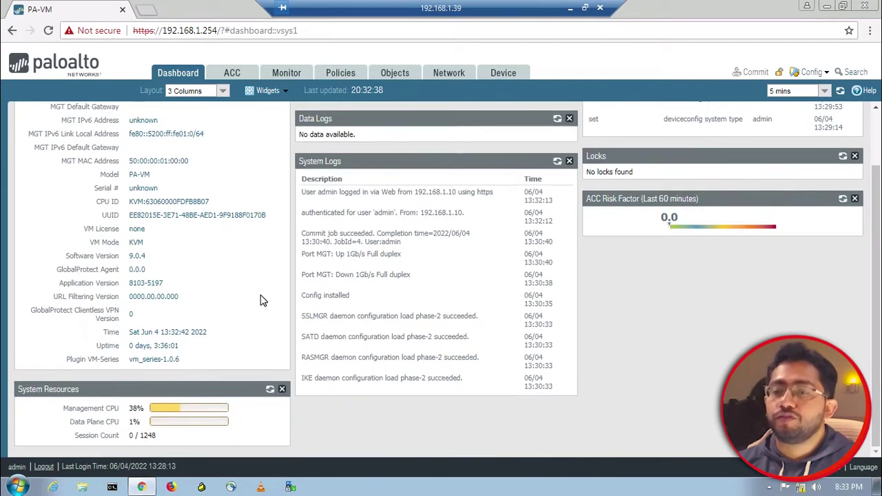
scroll(261, 301, up, 2)
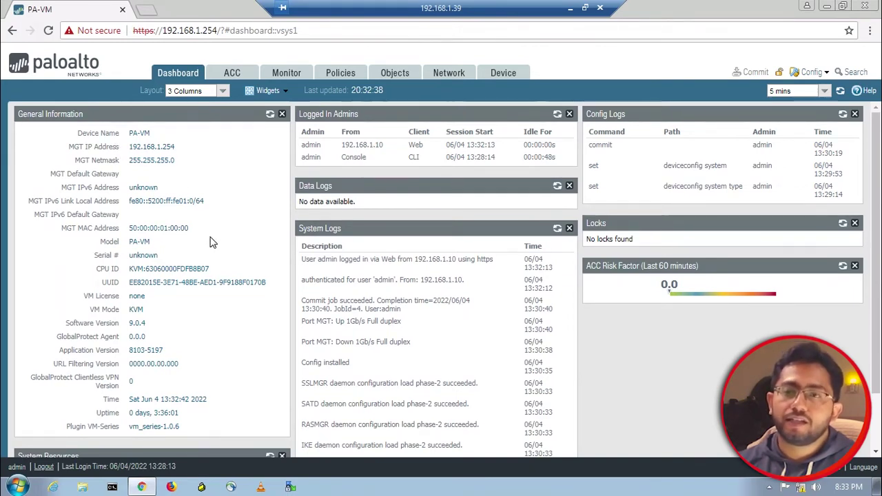
Under Network > Zones, add a Layer3 zone named OUTSIDE
click(467, 77)
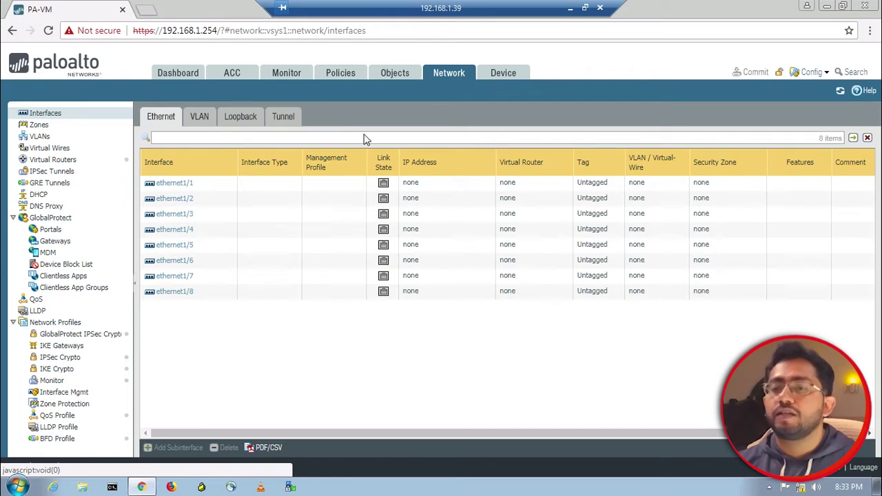
click(61, 124)
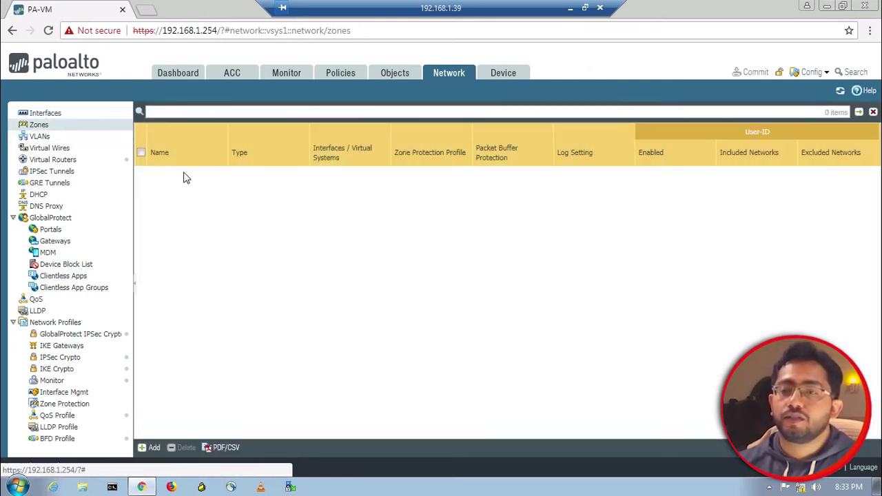
click(151, 448)
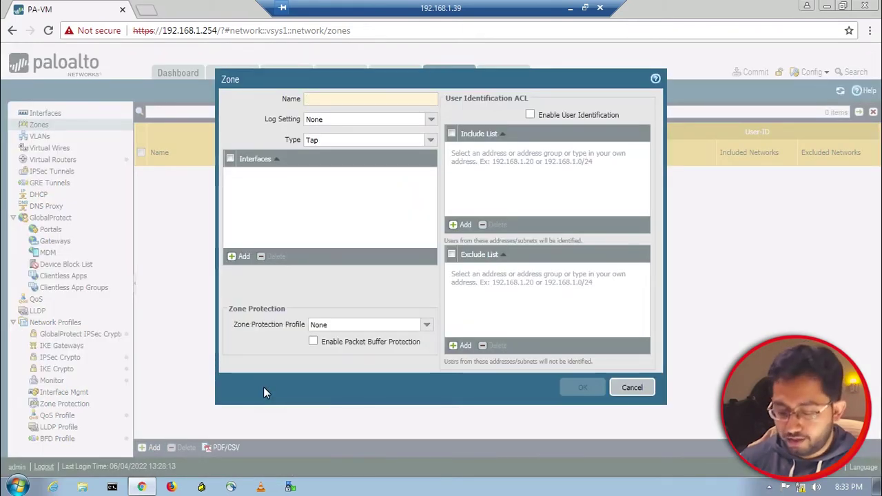
text(OUTSIDE)
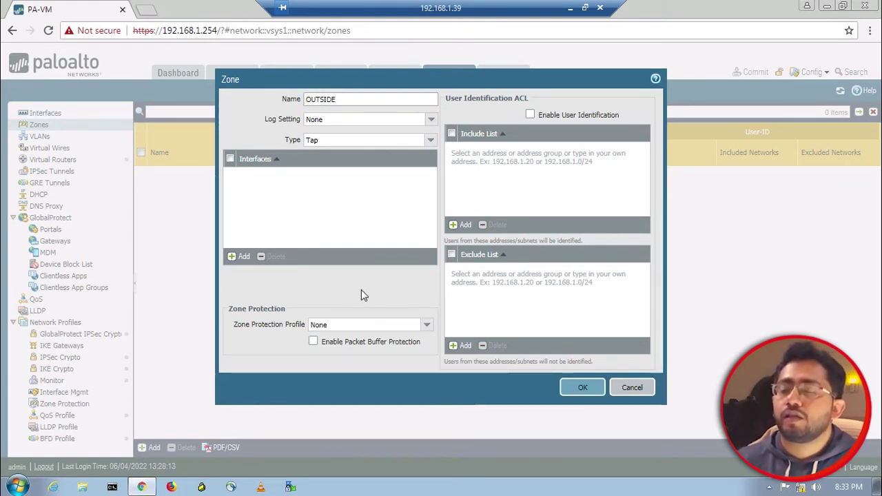
click(430, 141)
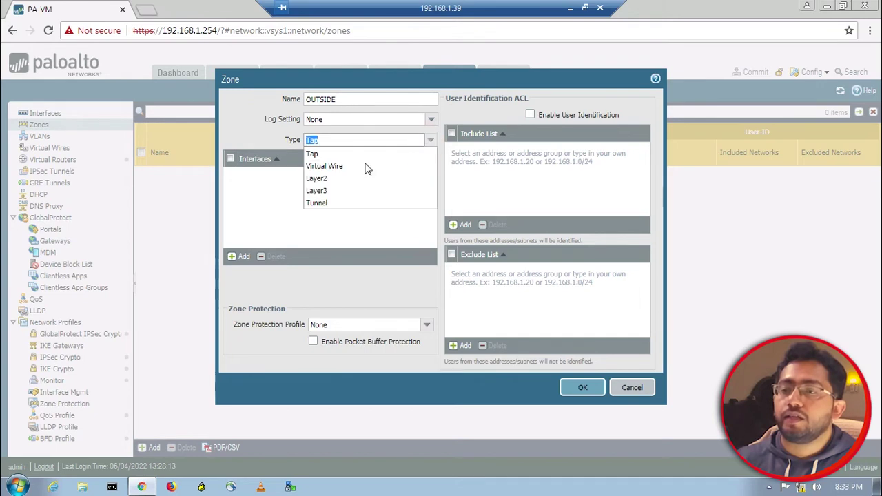
click(334, 192)
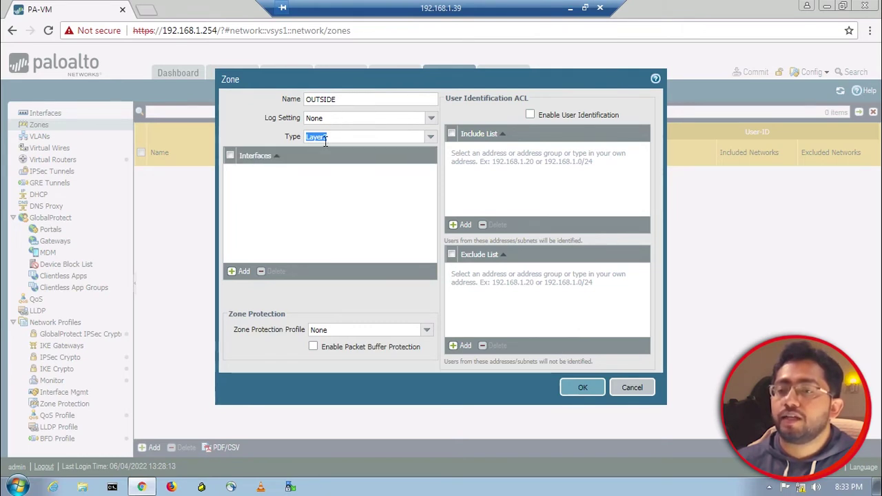
click(582, 387)
click(410, 272)
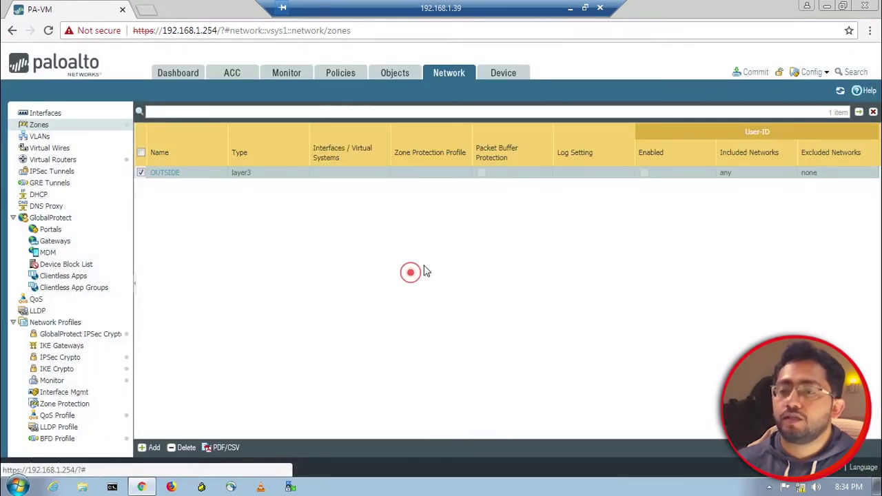
Make ethernet1/1 a Layer3 interface with comment Untrust, default virtual router and OUTSIDE zone
click(86, 113)
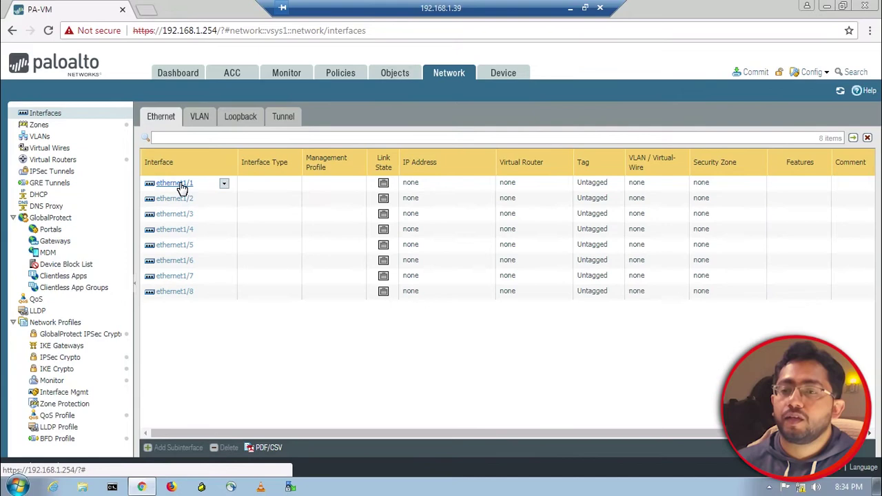
click(180, 187)
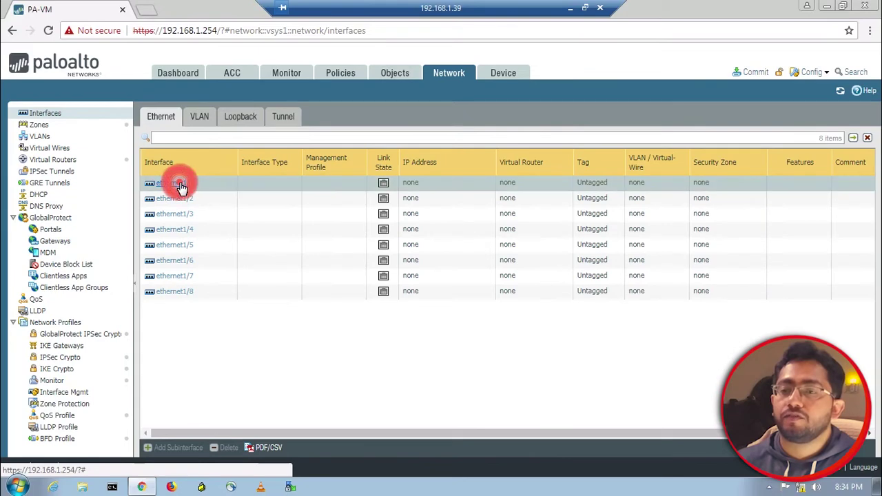
click(570, 8)
click(652, 61)
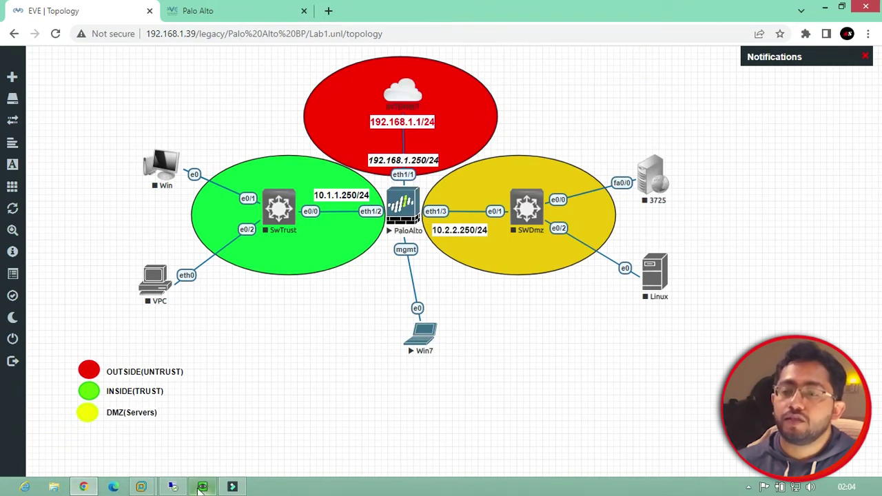
click(173, 487)
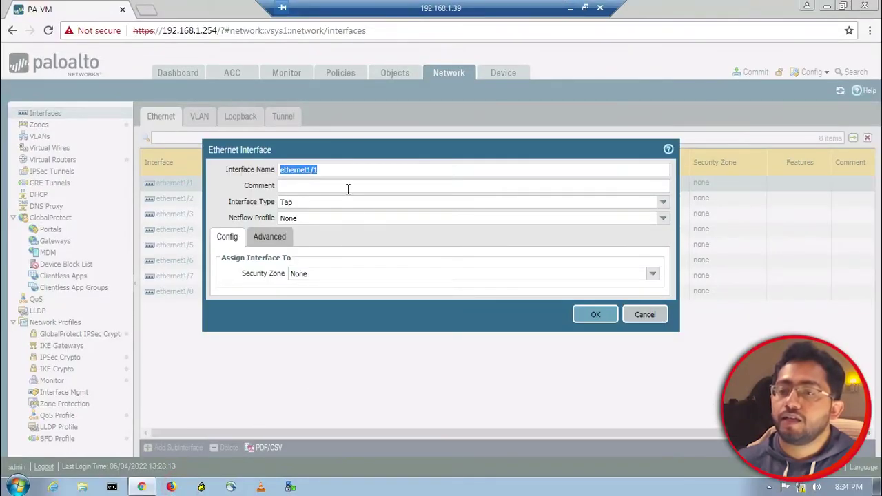
click(349, 187)
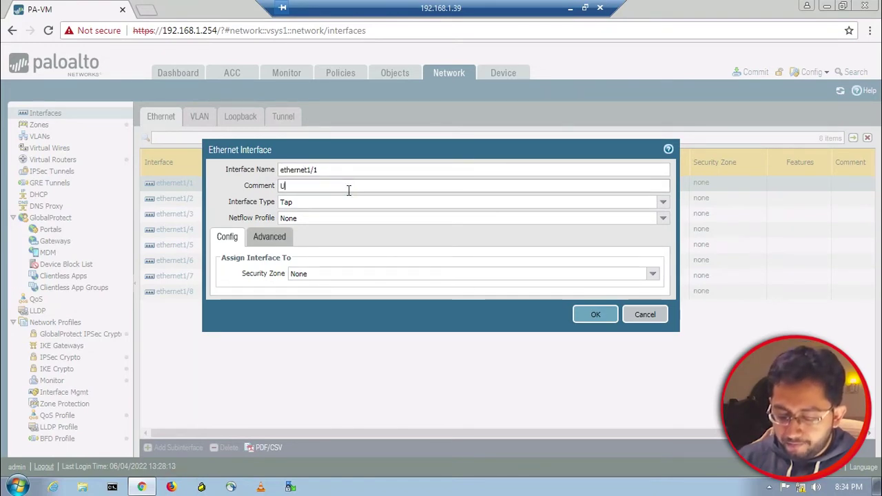
text(Untrust)
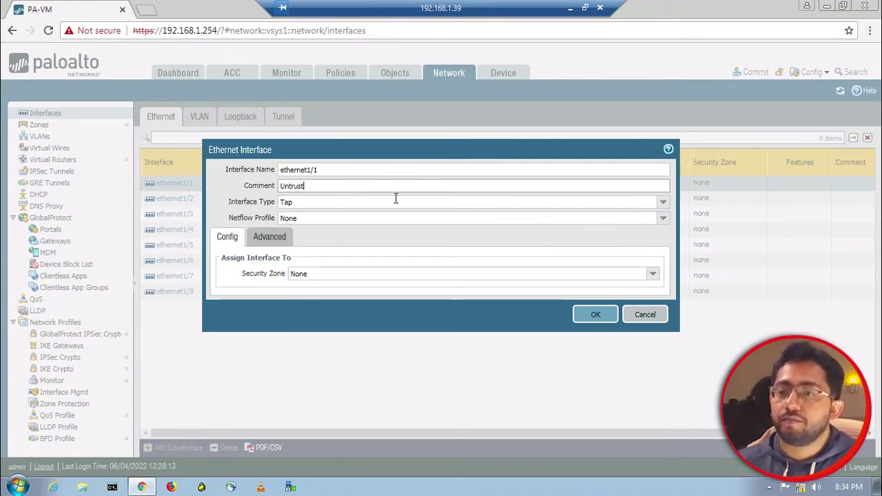
click(662, 203)
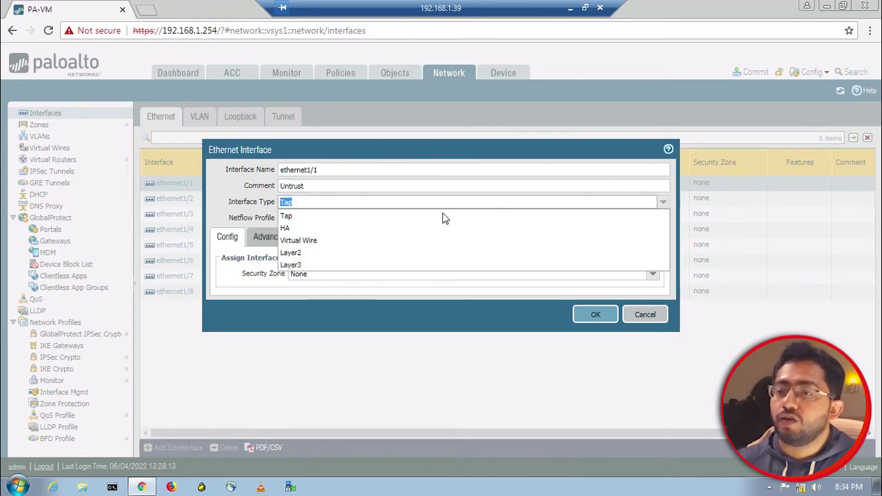
click(339, 264)
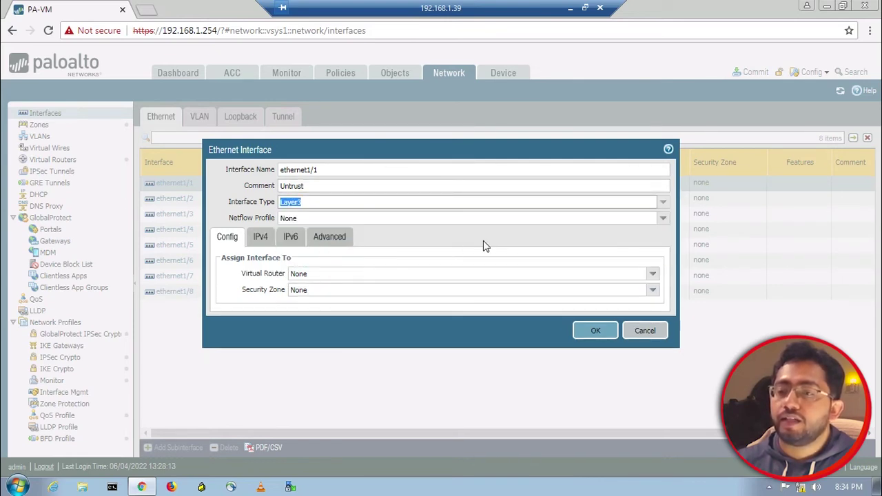
click(651, 274)
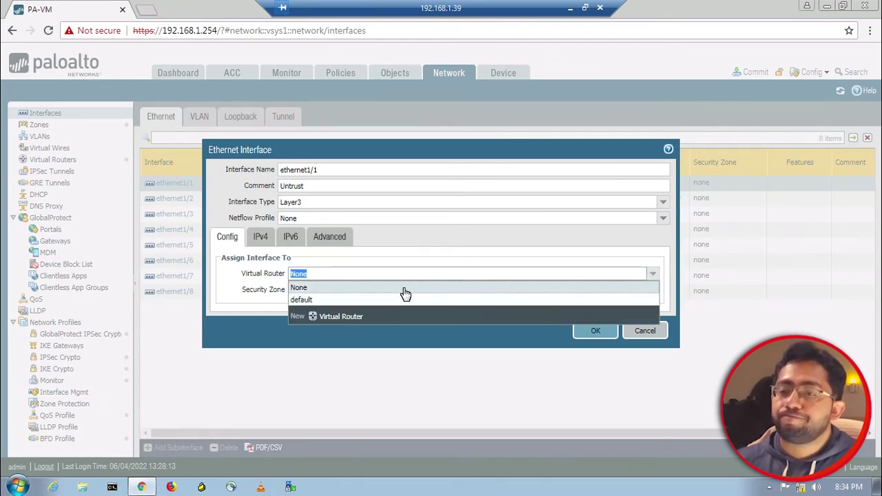
click(398, 304)
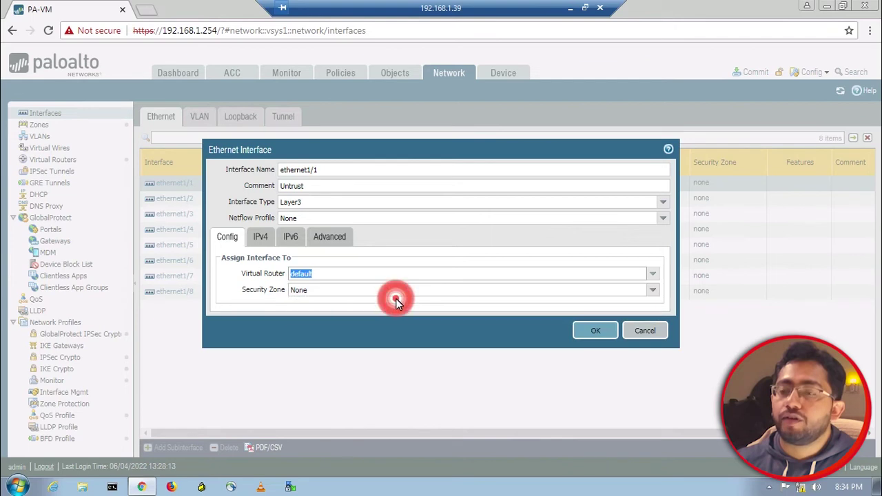
click(654, 293)
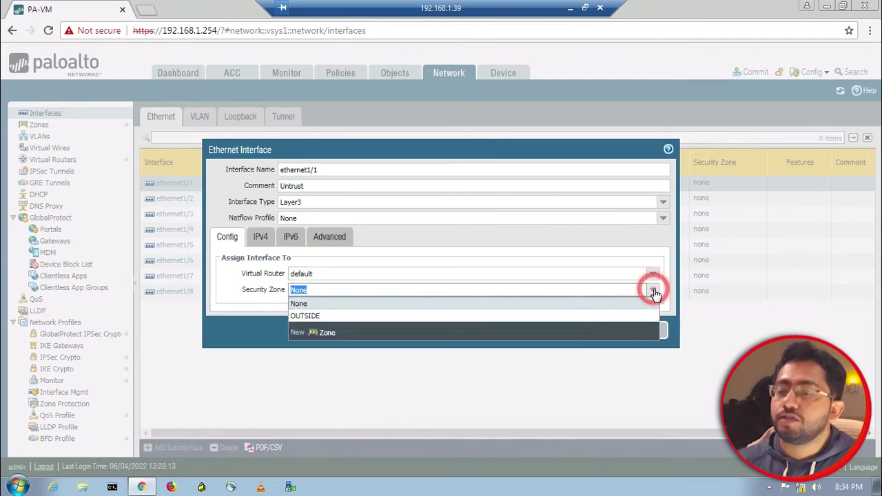
click(378, 316)
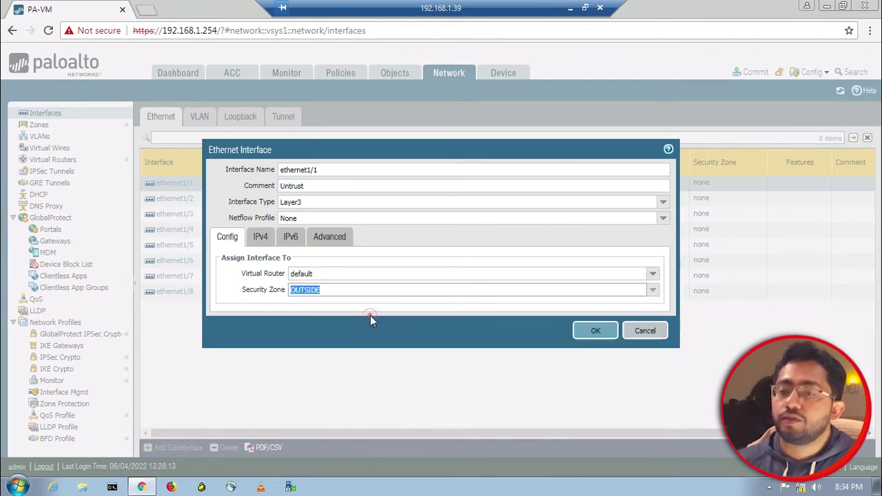
Give ethernet1/1 the IPv4 address 192.168.1.250/24 and save the interface
click(261, 237)
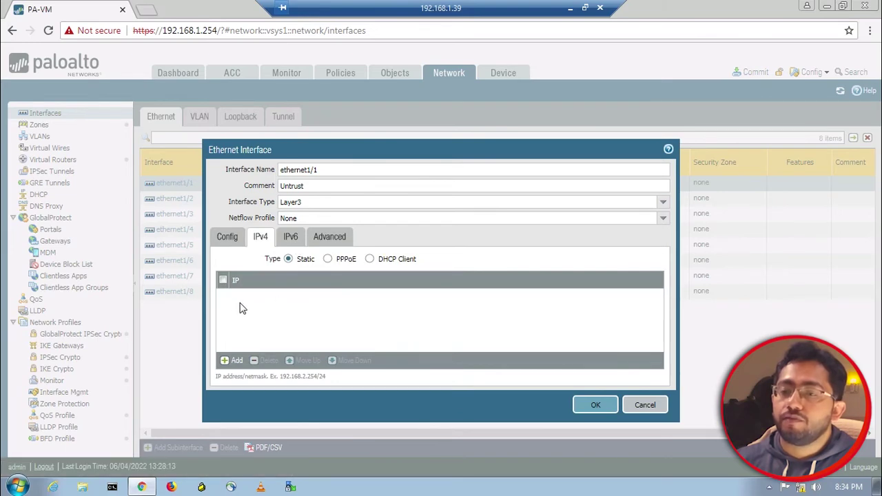
click(233, 361)
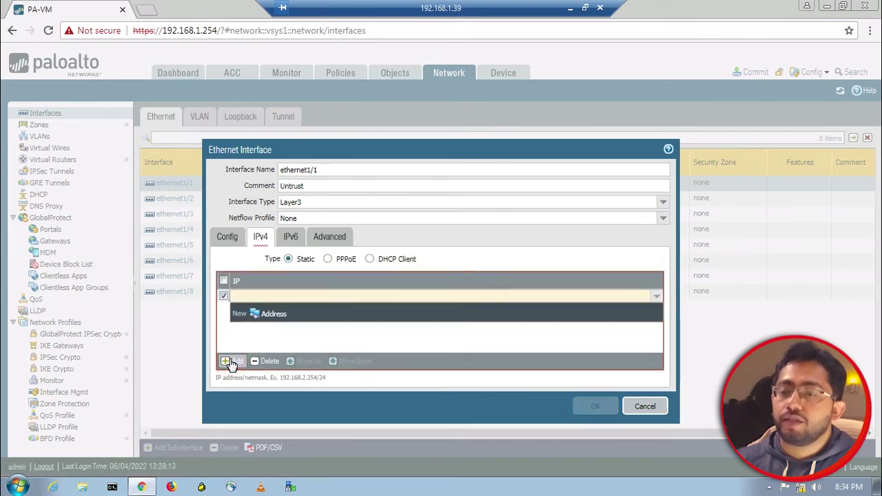
click(571, 8)
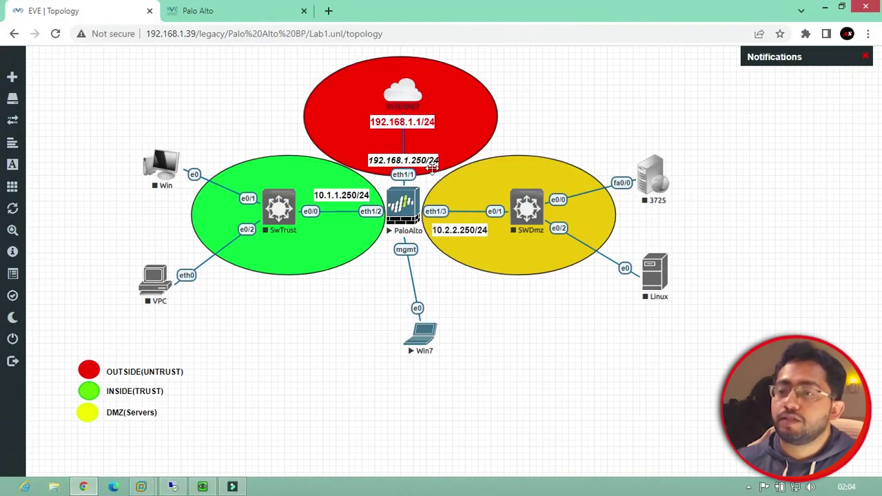
click(173, 485)
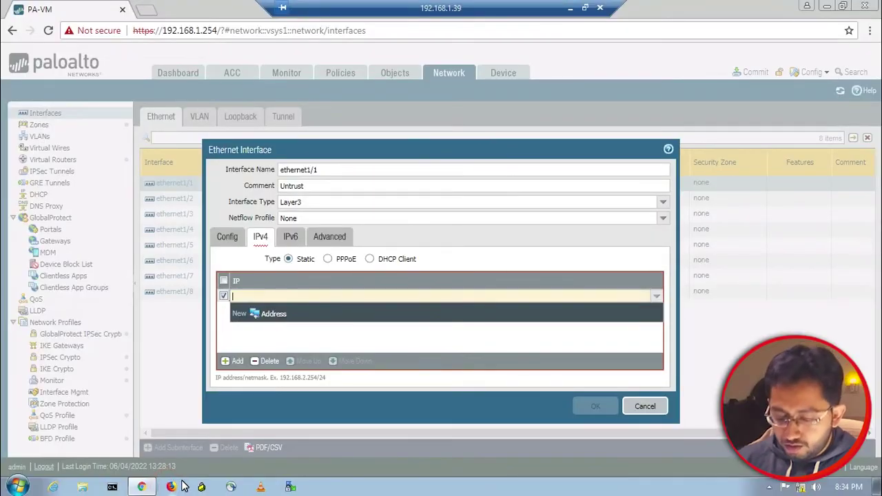
text(2.168)
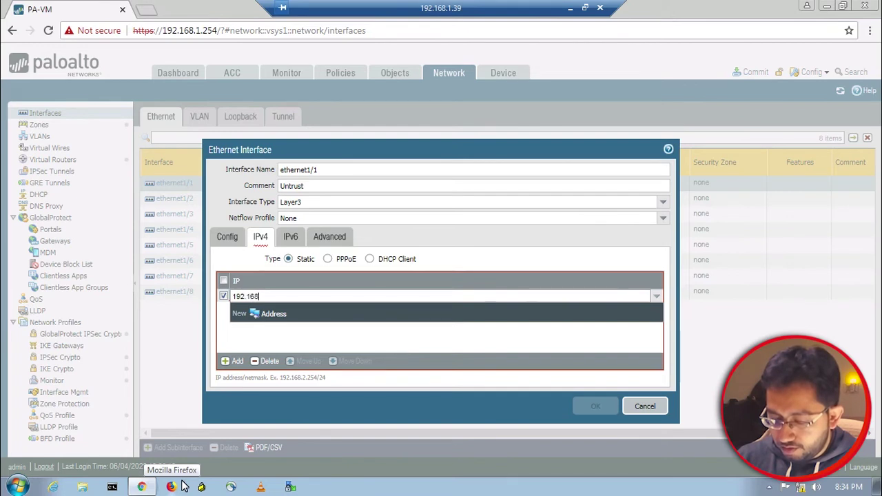
text(.1.)
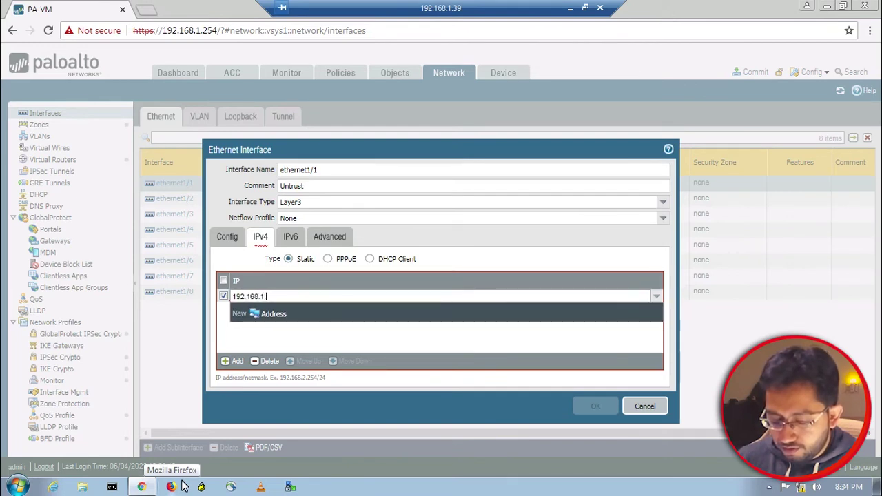
text(250)
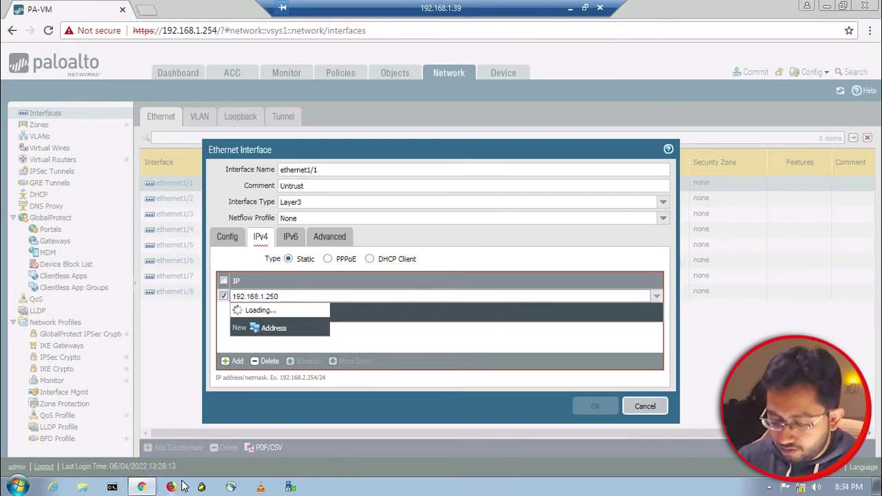
text(/24)
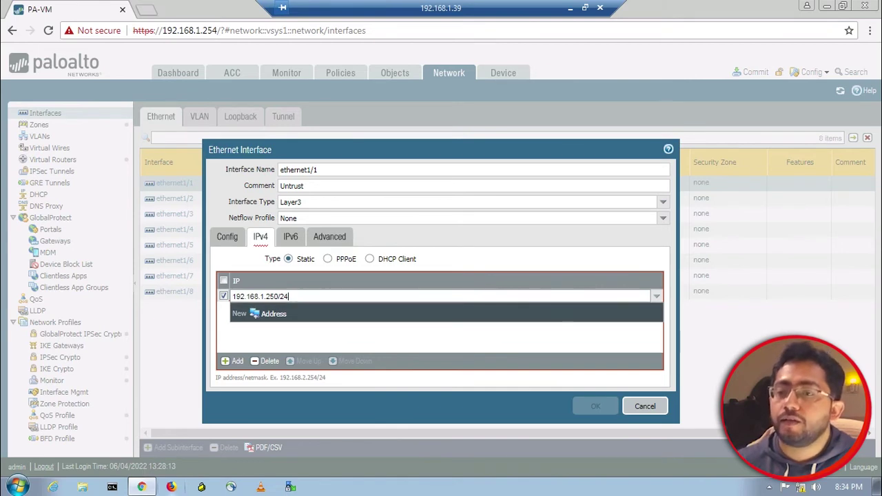
click(297, 344)
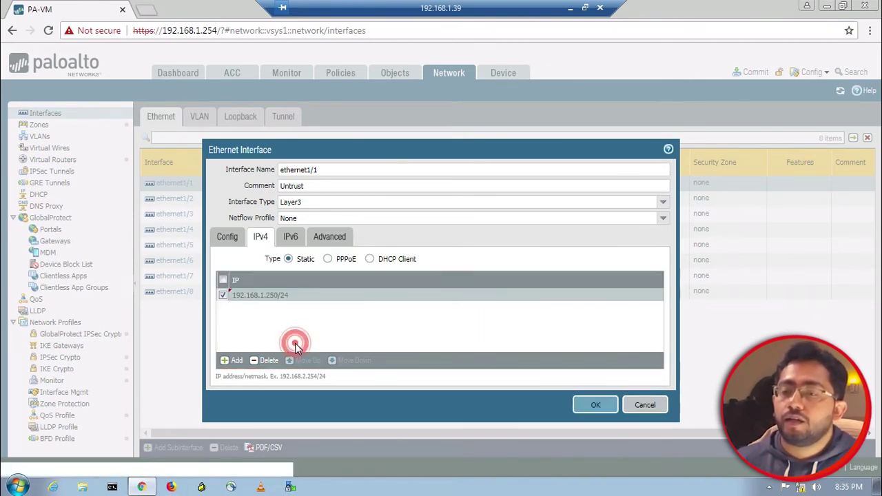
click(328, 239)
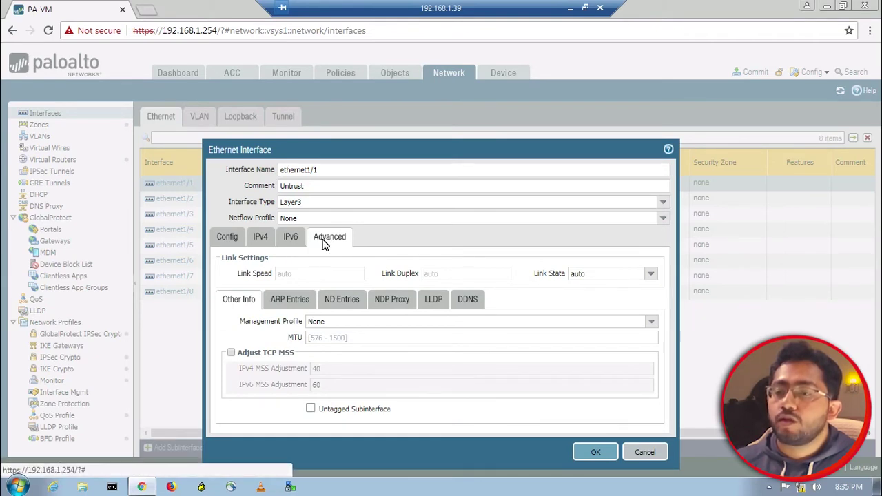
click(229, 237)
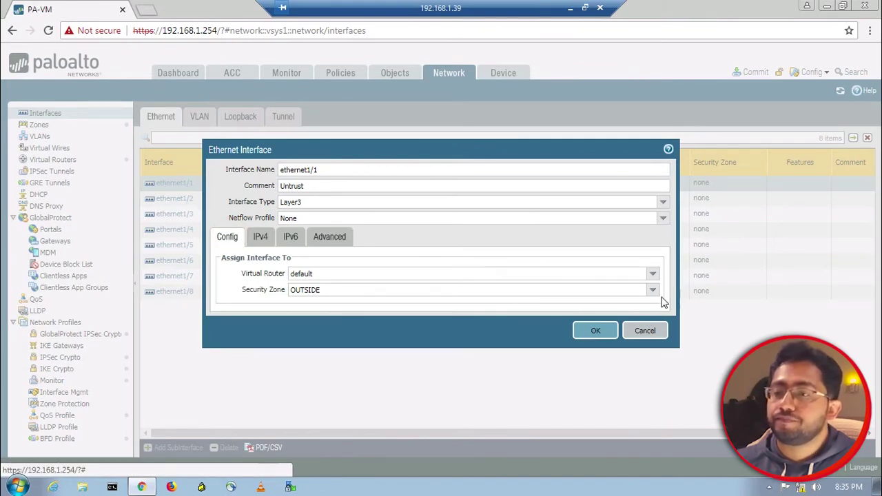
click(590, 334)
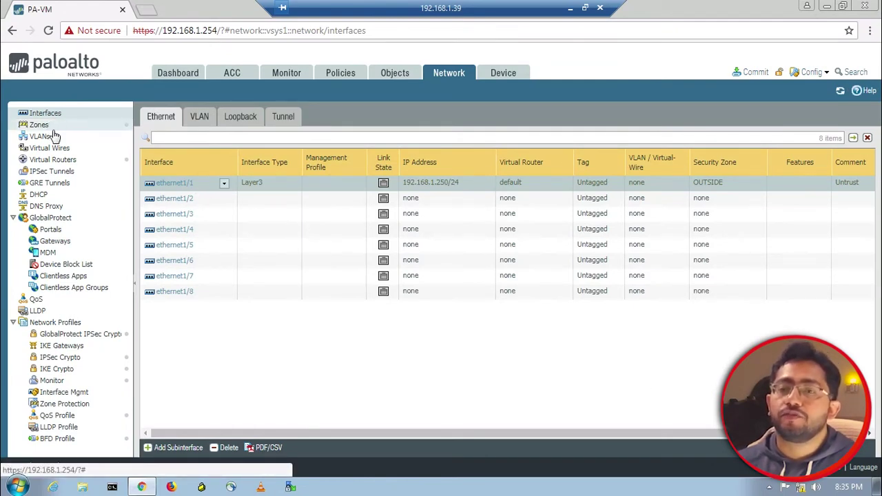
Check the default virtual router's runtime stats, then begin a new IPv4 static route in it
click(54, 160)
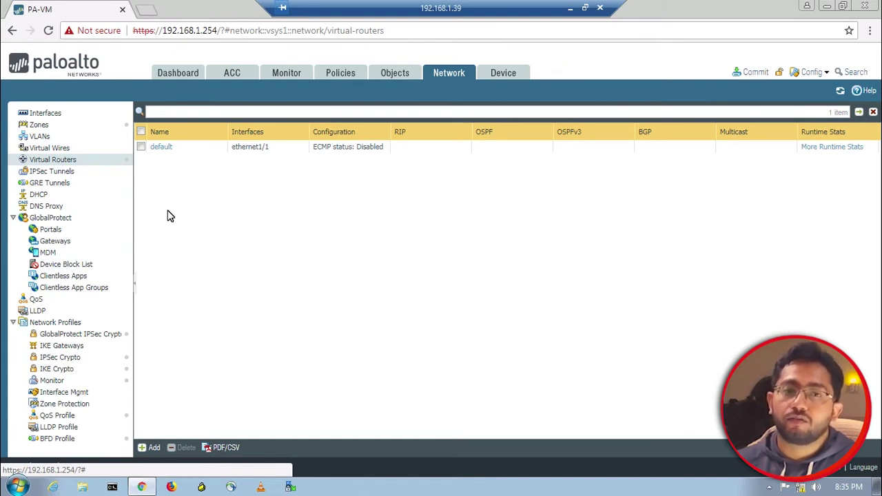
click(847, 149)
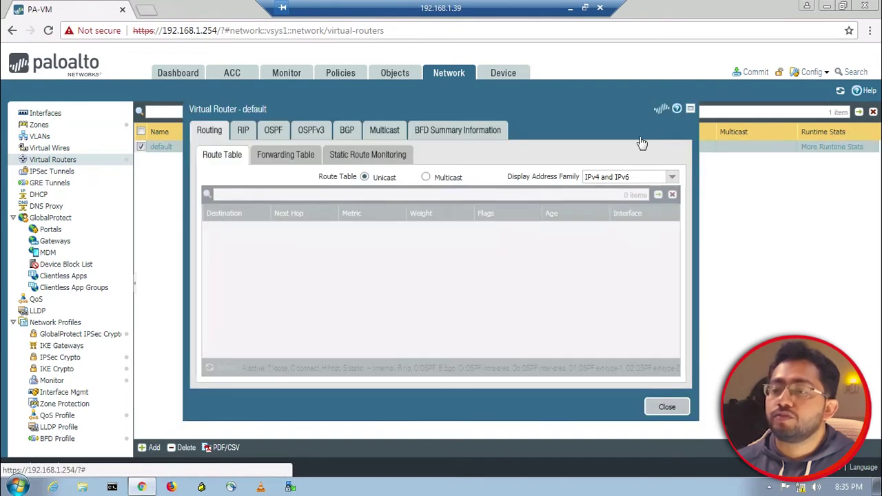
click(667, 408)
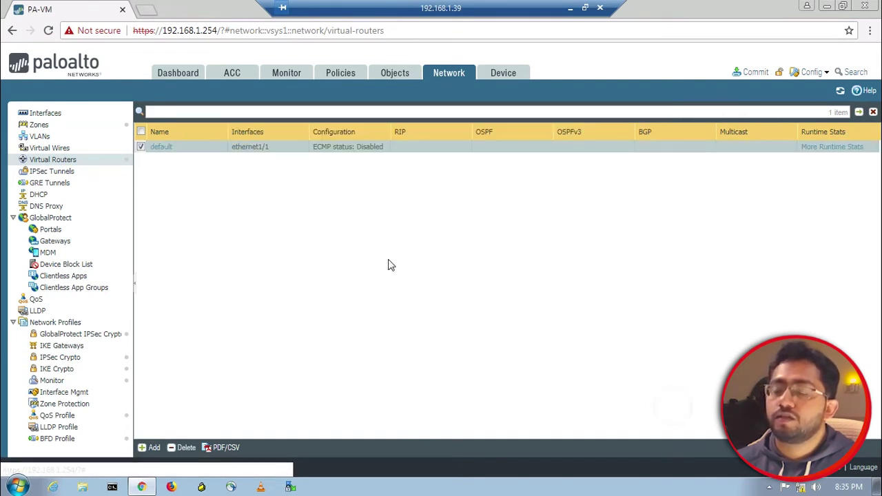
click(159, 147)
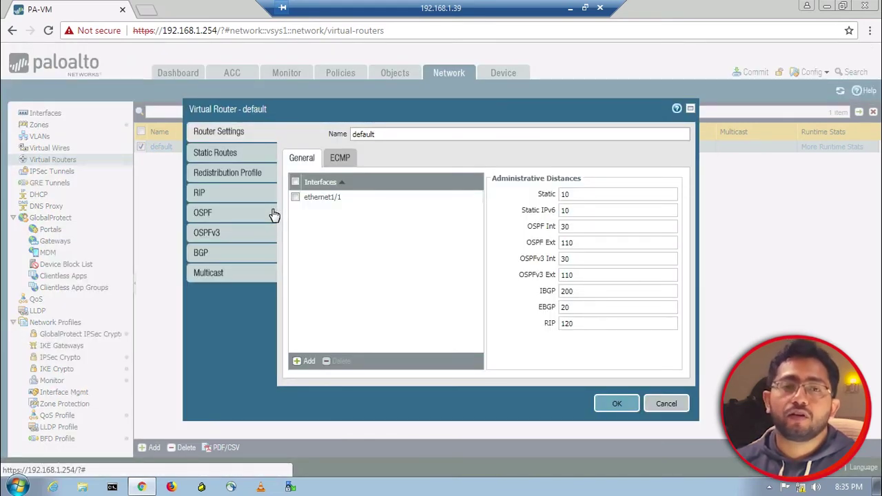
click(242, 158)
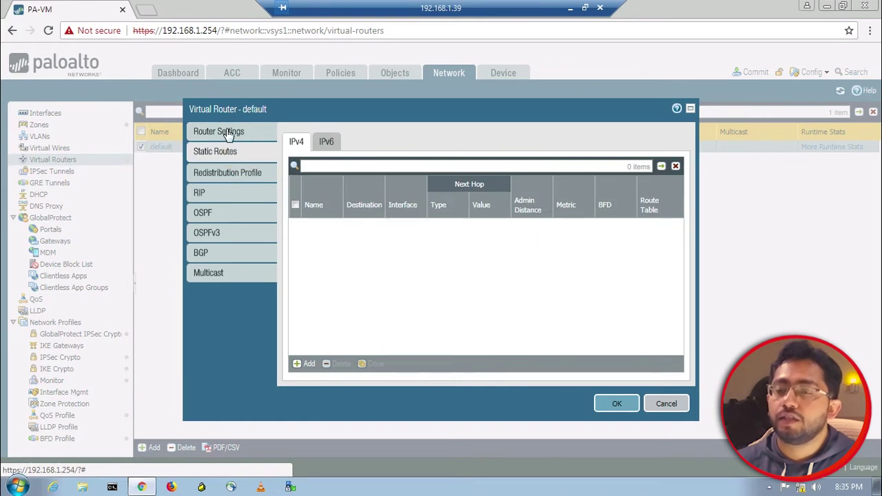
click(237, 135)
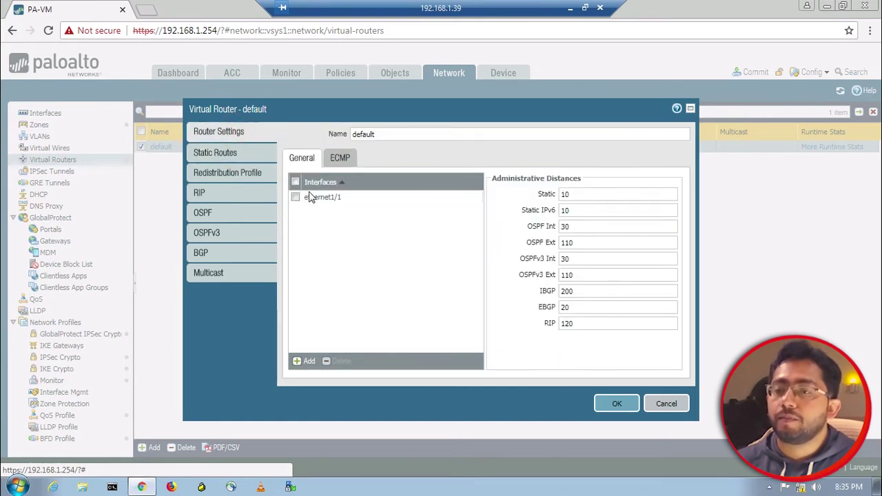
click(242, 162)
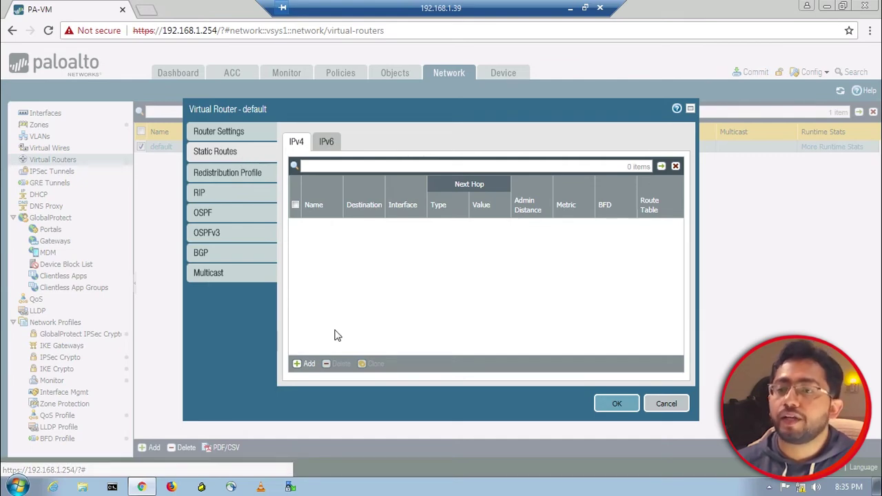
click(304, 363)
Define static route DefaultRoute to 0.0.0.0/0 via ethernet1/1, next hop IP 192.168.1.1
text(De)
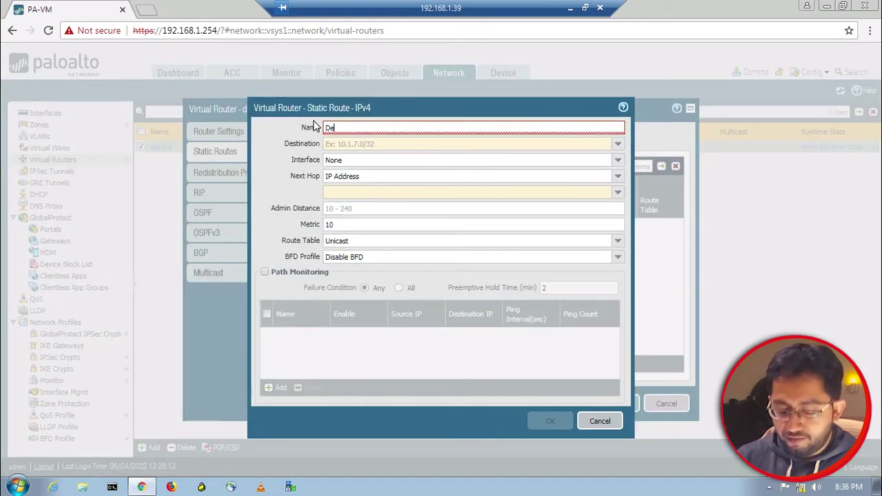
text(faultRoute)
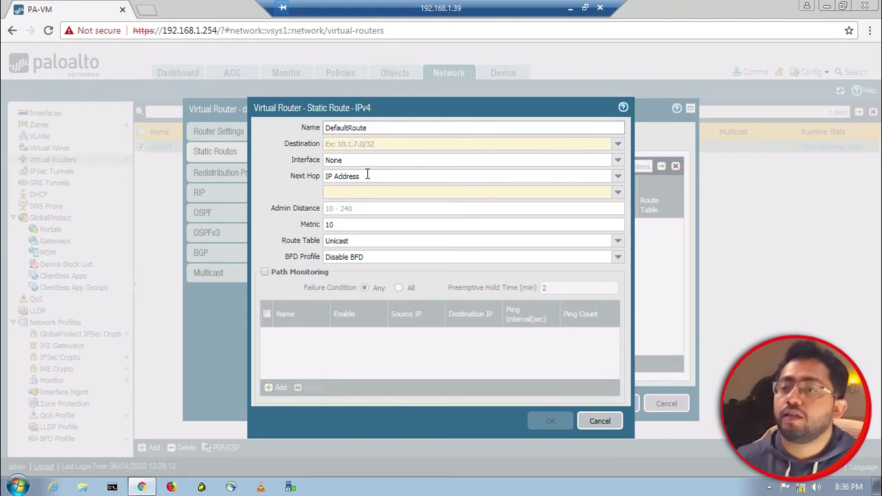
click(370, 148)
text(0)
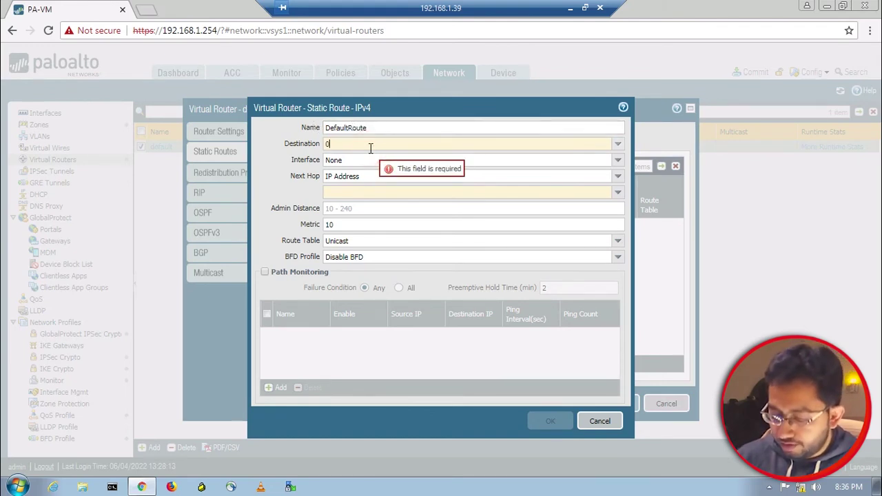
text(.0.0.0)
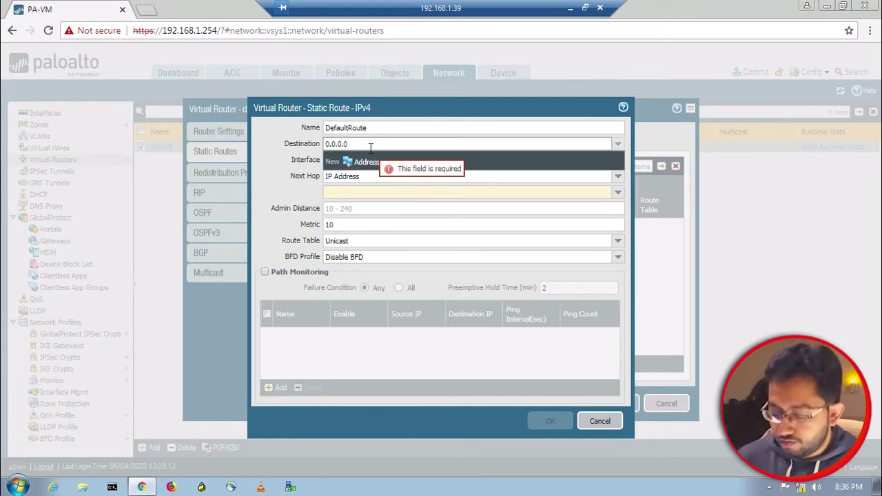
text(/0)
click(279, 154)
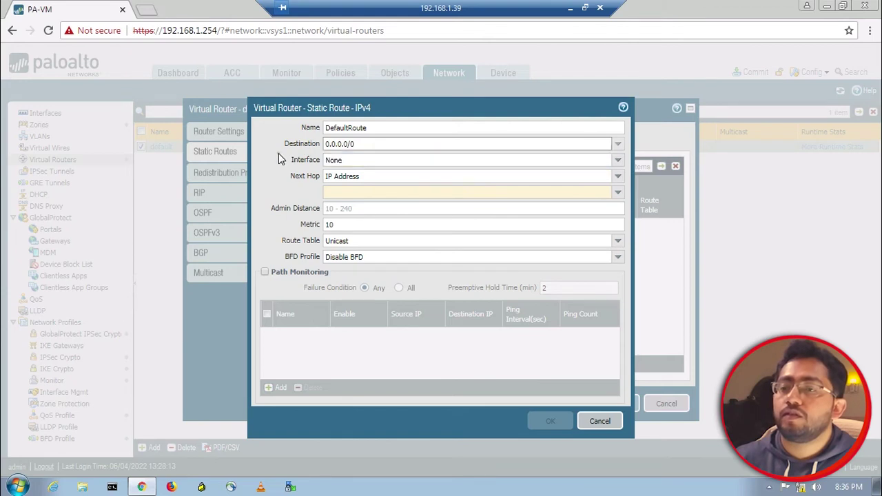
click(619, 164)
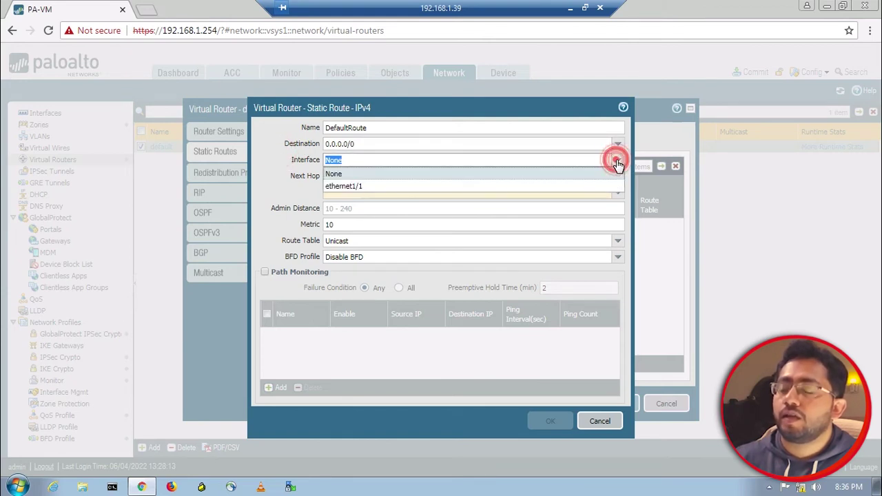
click(457, 186)
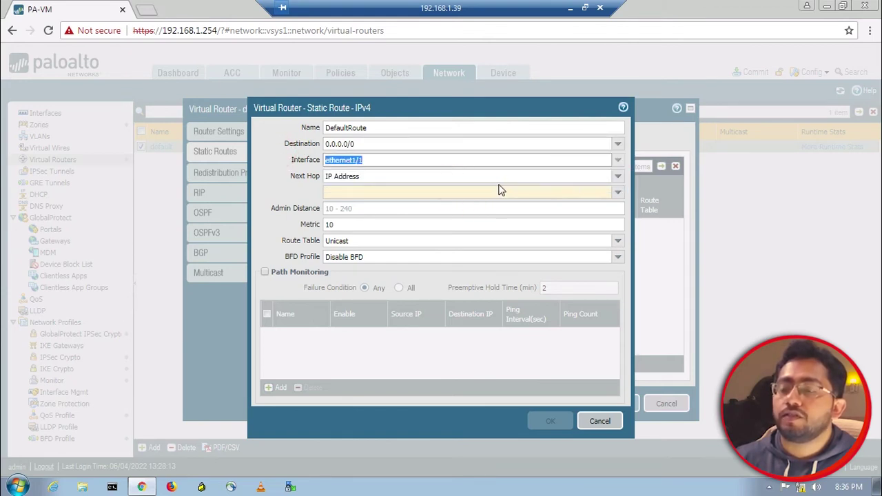
click(620, 178)
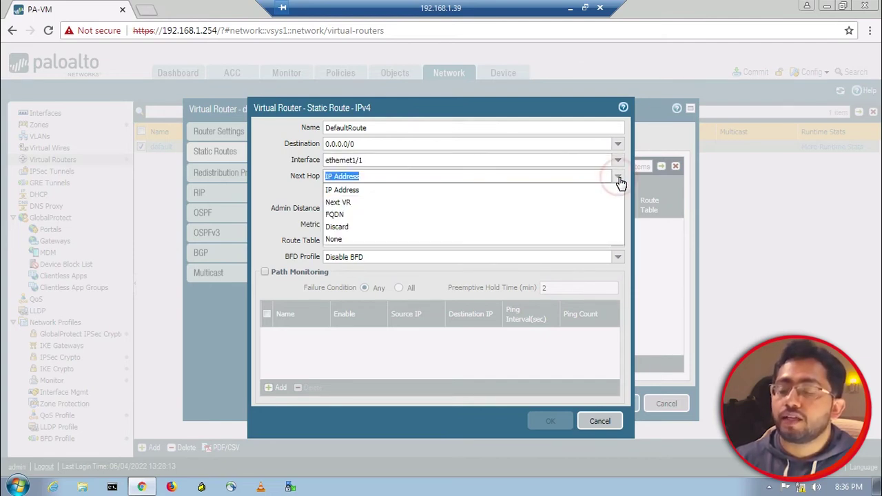
click(400, 191)
click(382, 195)
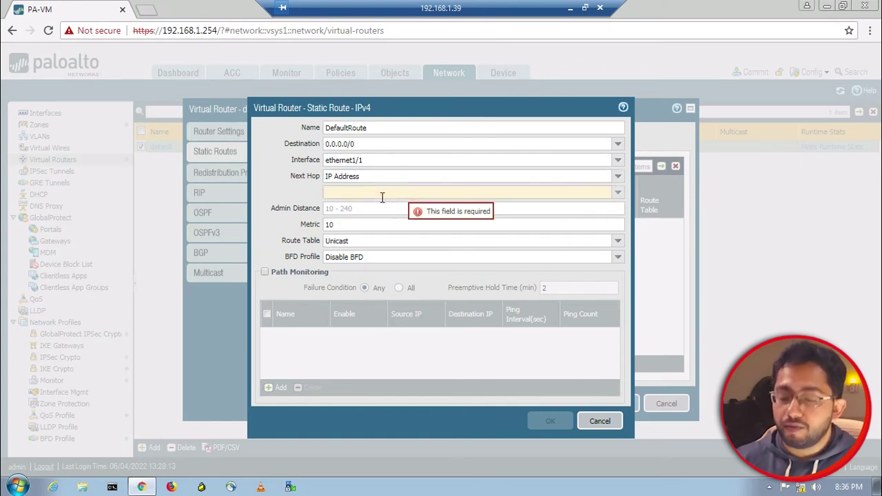
text(2)
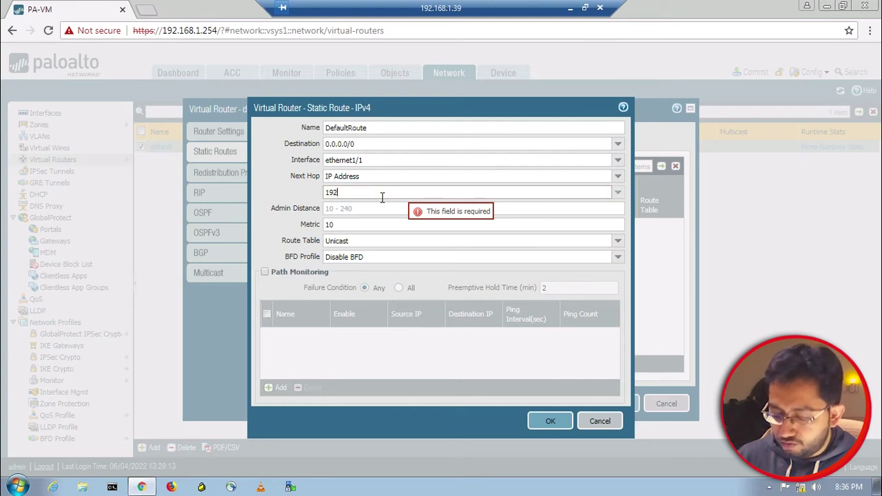
text(.168.1.1)
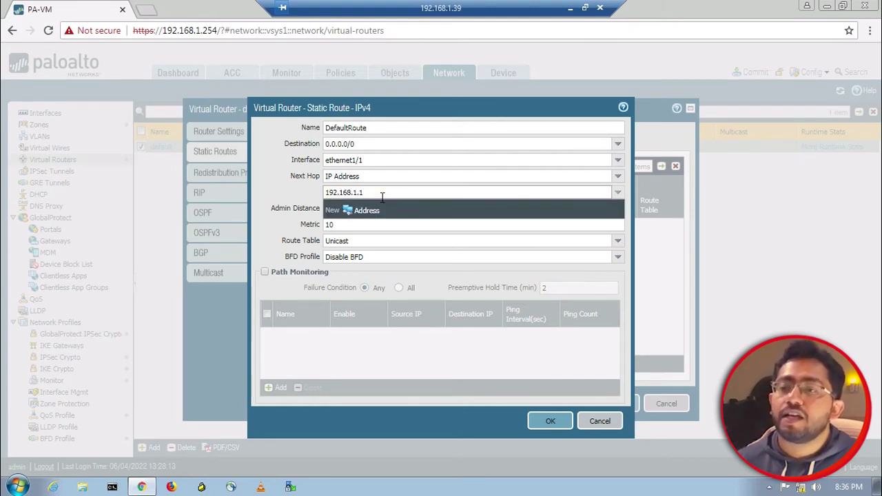
click(297, 185)
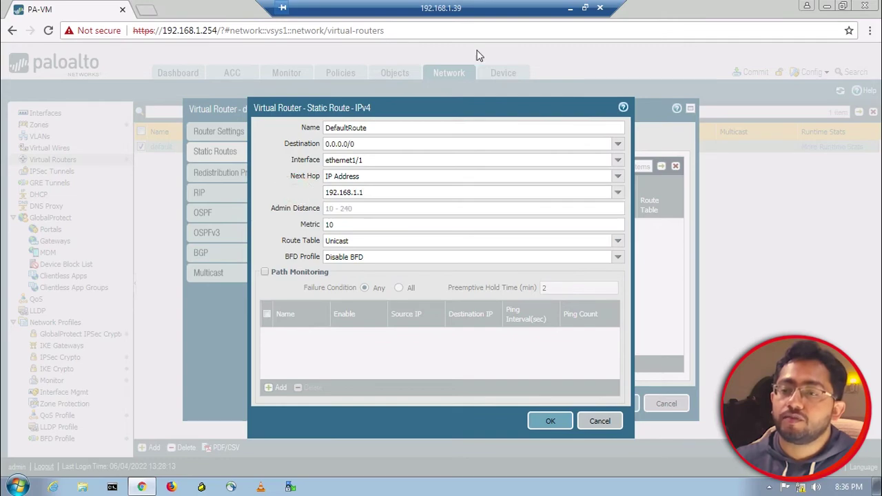
Save the DefaultRoute static route and the default virtual router
click(569, 8)
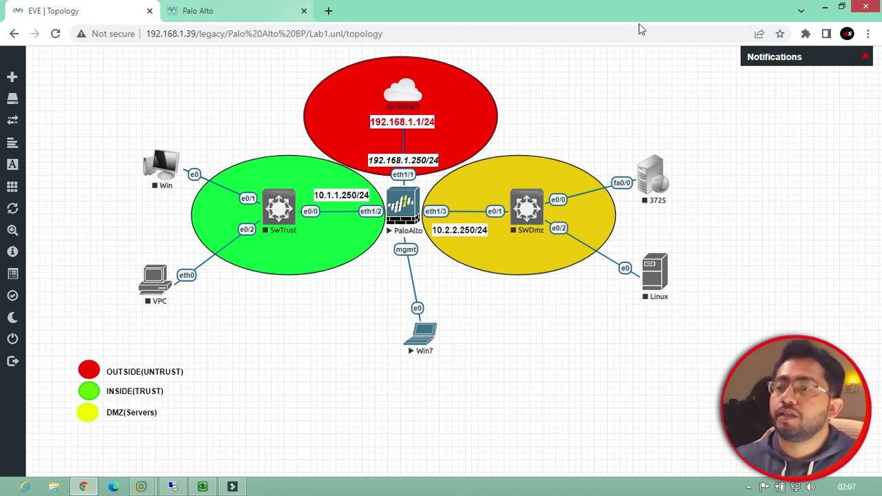
click(172, 486)
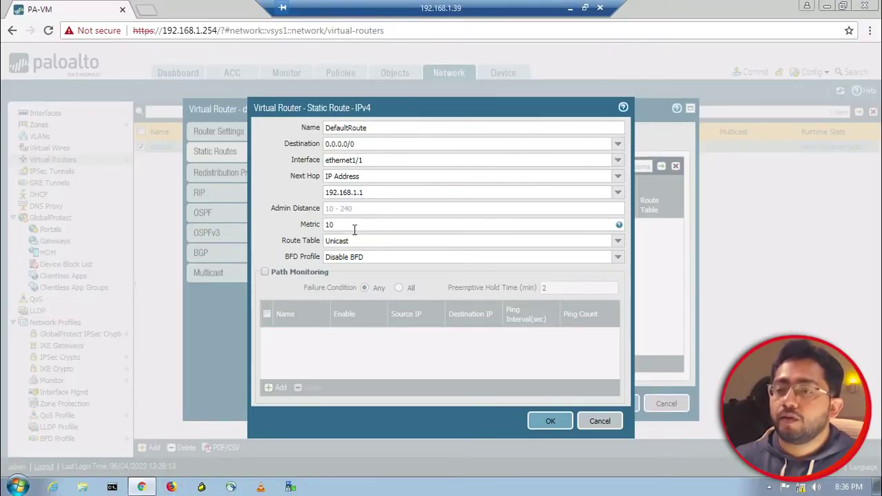
click(547, 421)
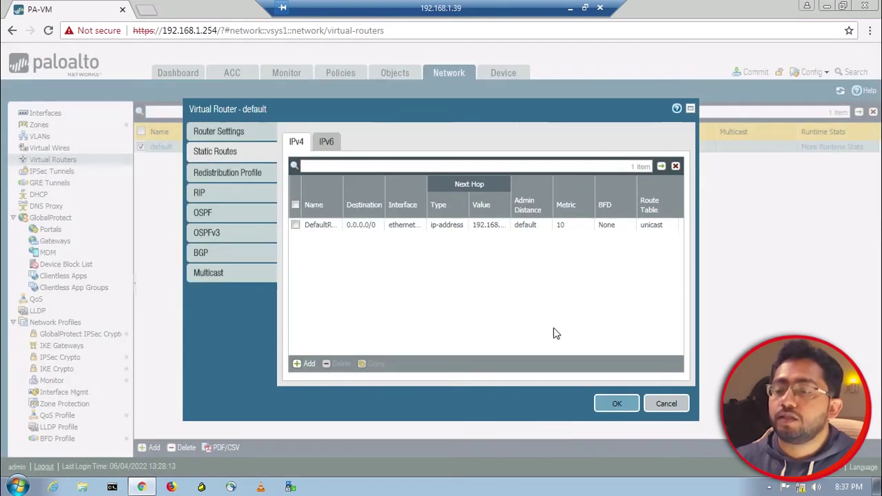
click(617, 404)
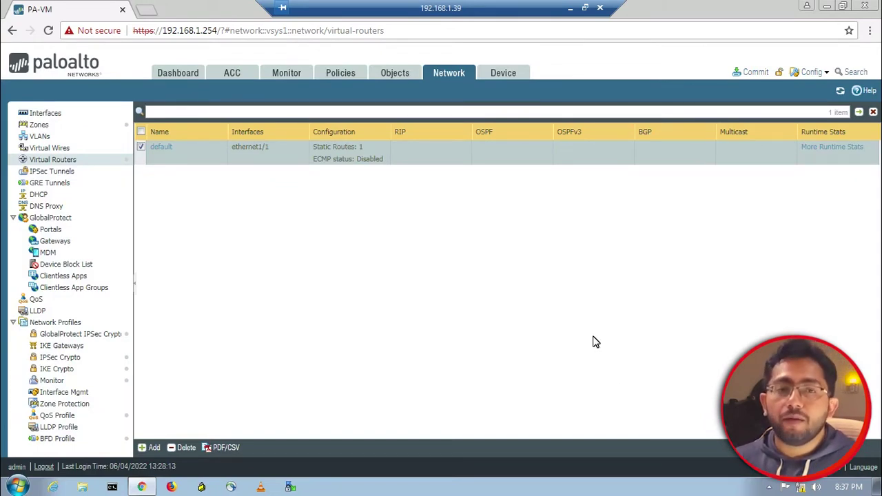
In Device > Setup > Services, set primary DNS to 8.8.4.4 and secondary to 8.8.8.8
click(505, 78)
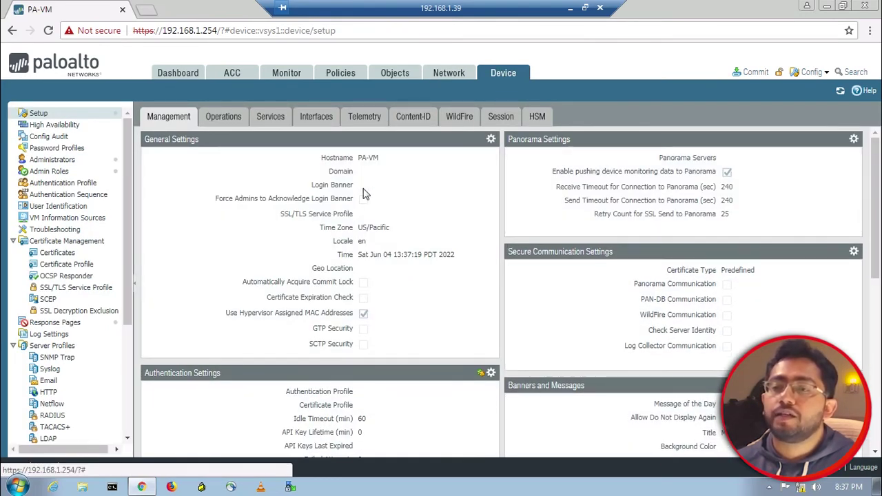
click(272, 121)
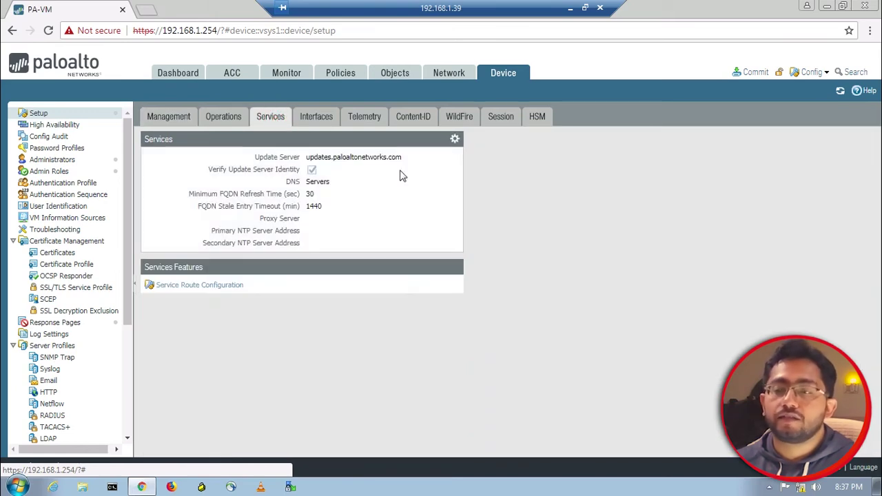
click(456, 139)
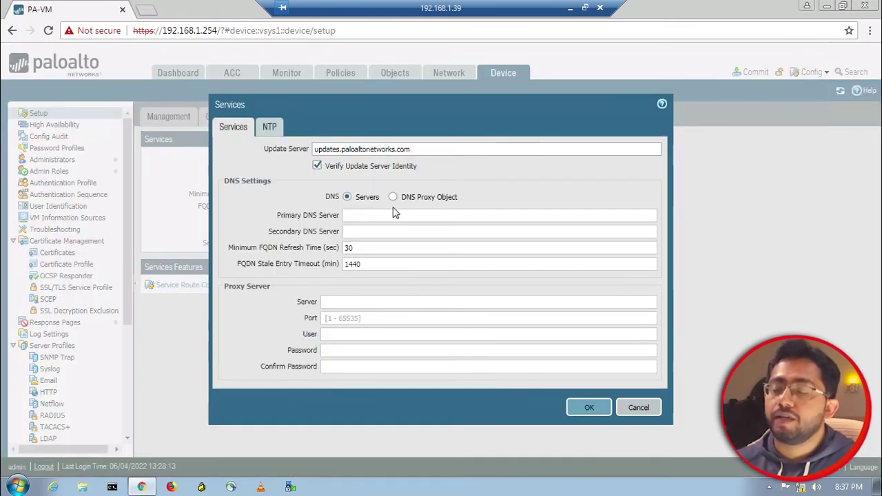
click(387, 215)
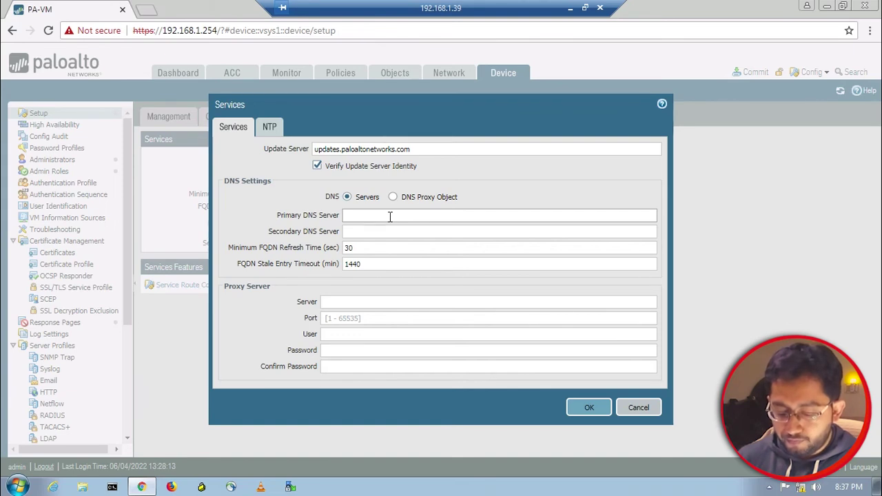
text(8)
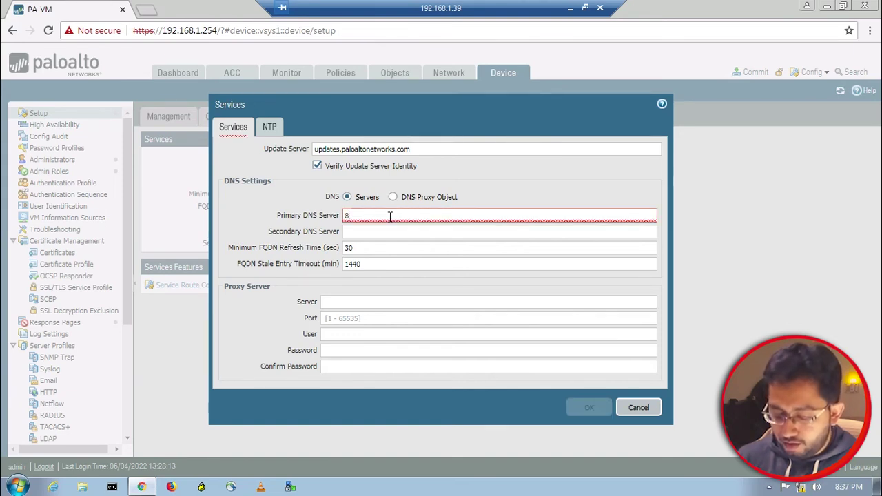
text(.8.4.4)
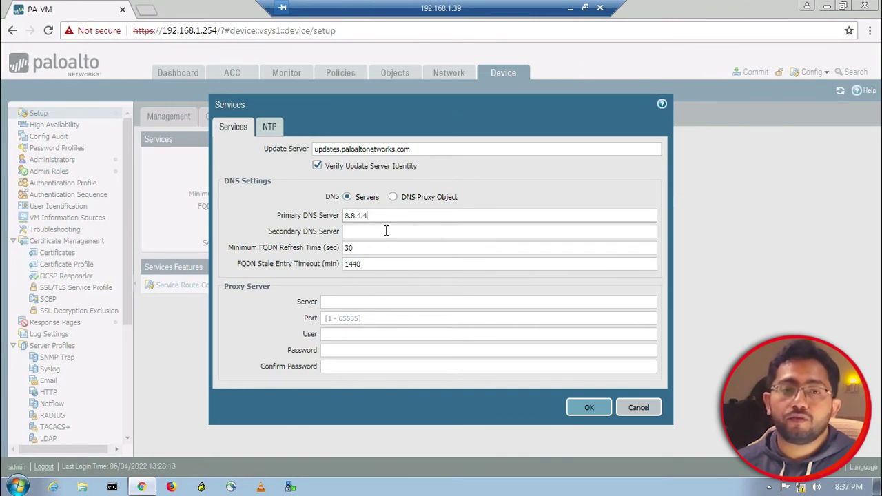
click(386, 231)
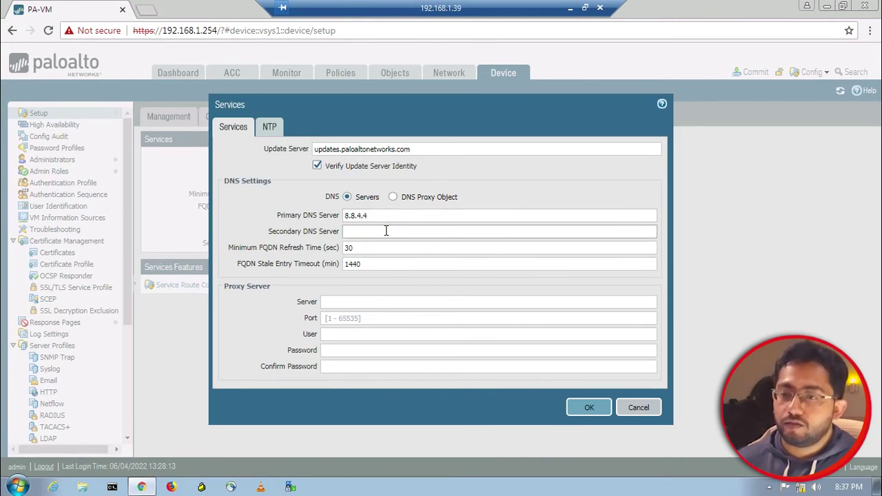
text(8.8.8.8)
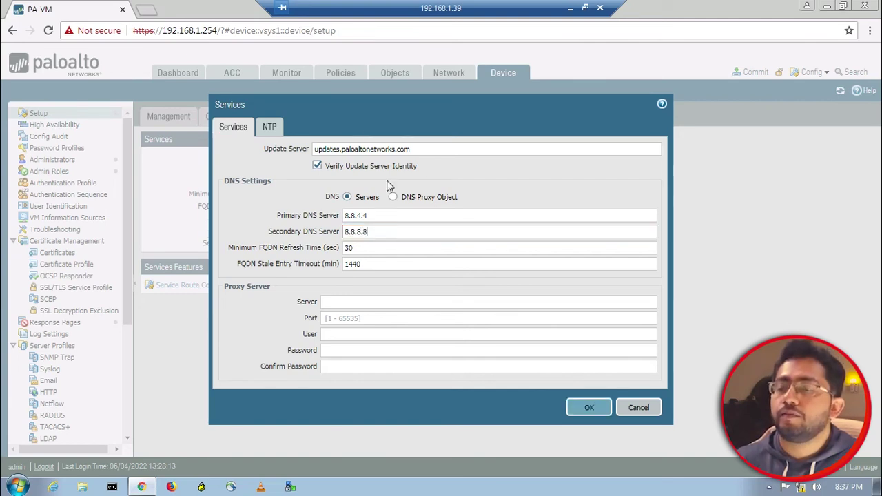
click(583, 407)
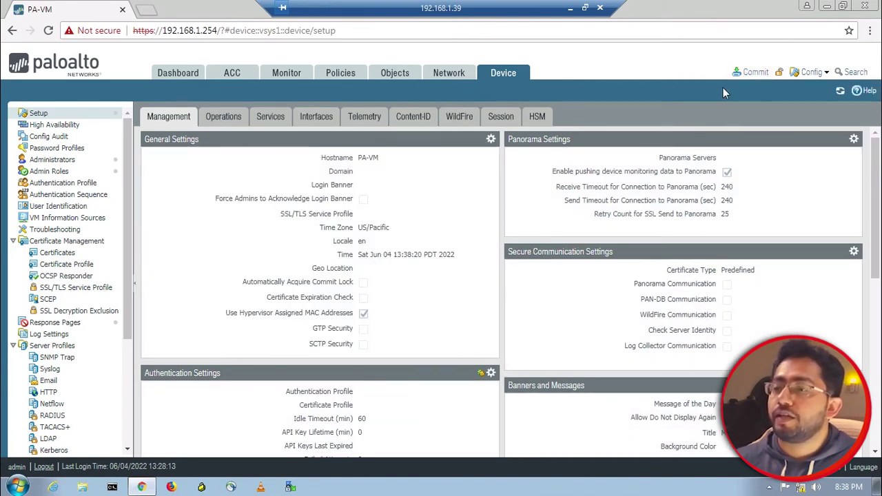
Preview the pending commit changes with 20 lines of context and scroll through the config audit
click(753, 73)
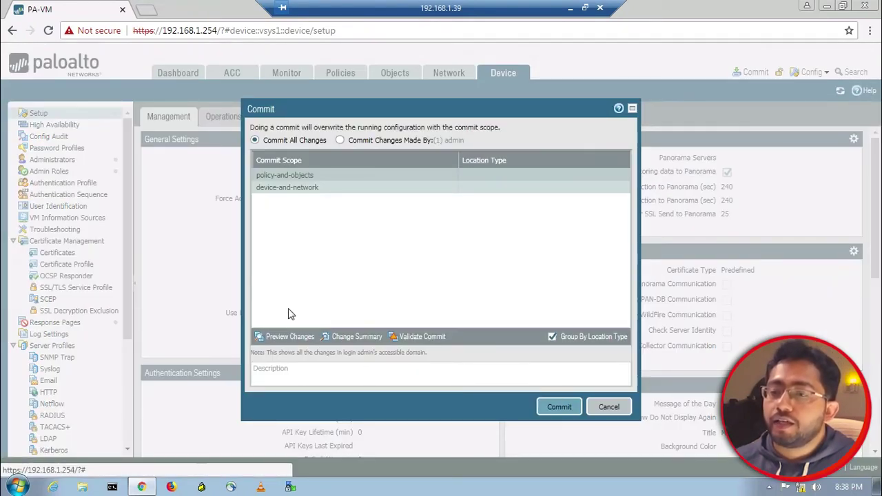
click(283, 337)
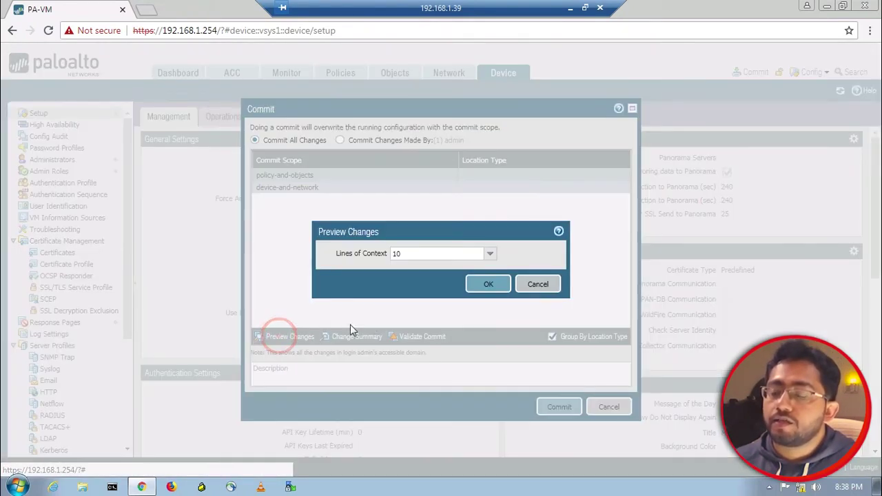
click(490, 254)
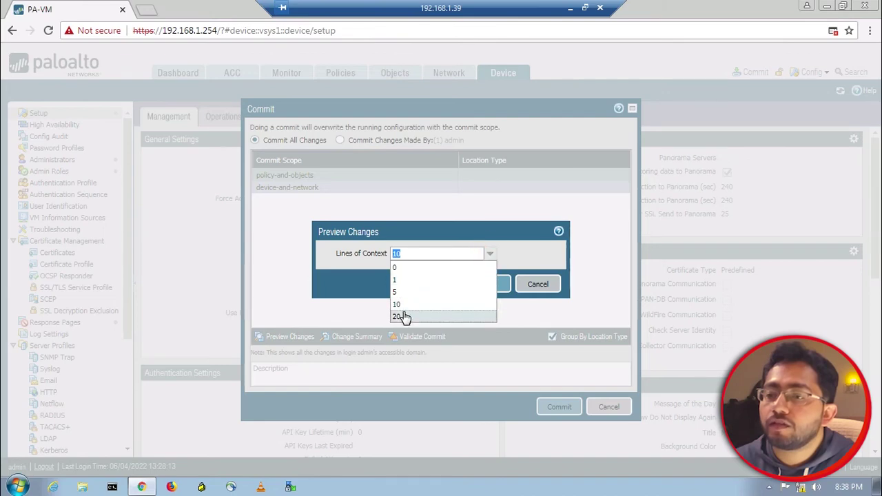
click(402, 316)
click(493, 286)
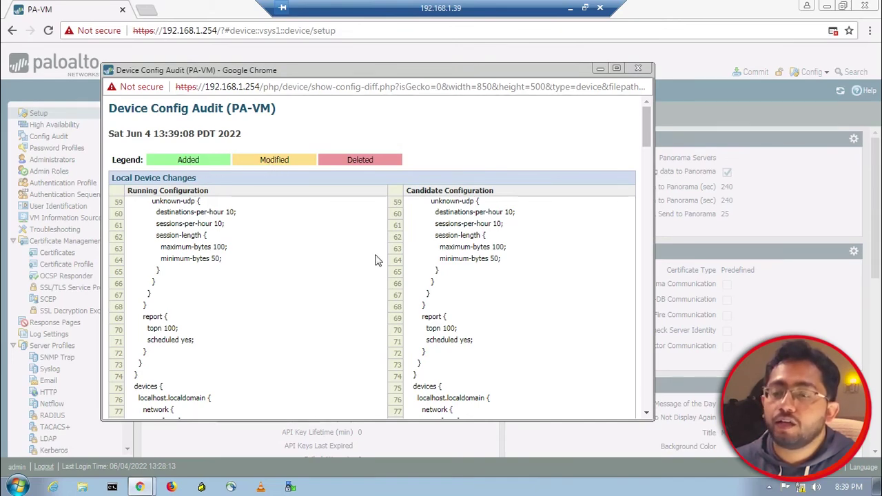
scroll(383, 259, down, 4)
scroll(390, 261, down, 3)
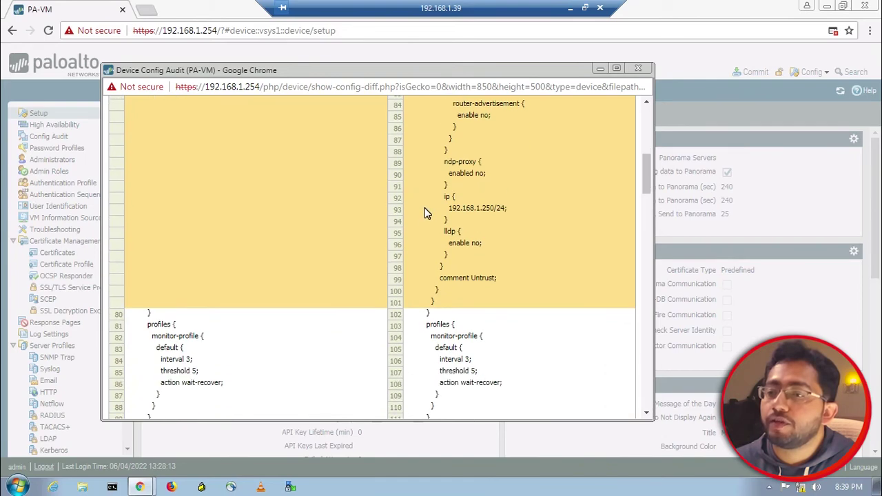
scroll(425, 207, up, 2)
scroll(442, 249, down, 20)
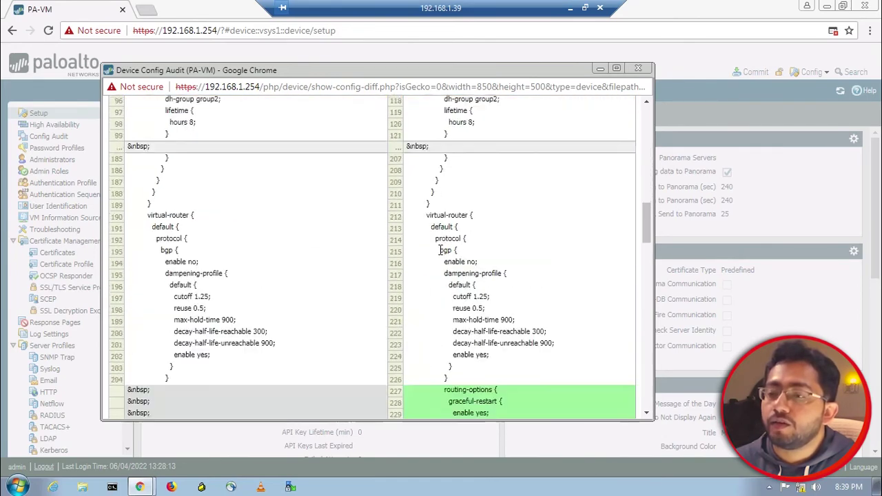
scroll(441, 252, up, 2)
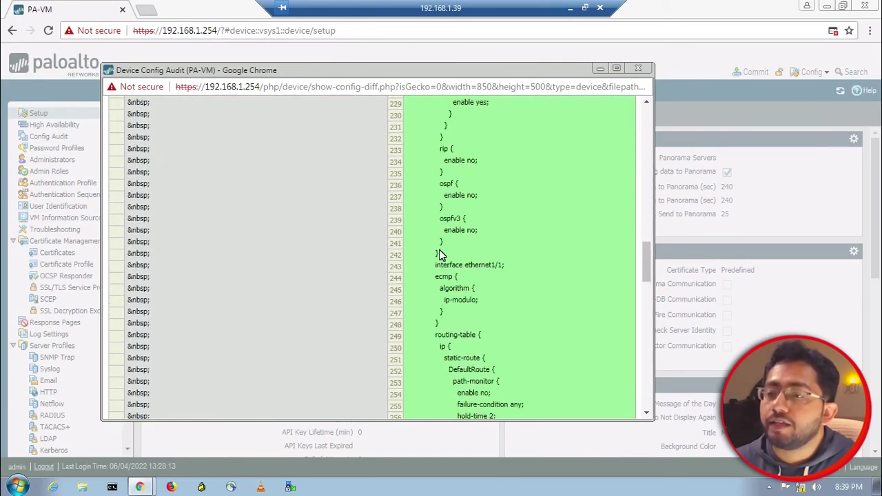
scroll(441, 255, down, 5)
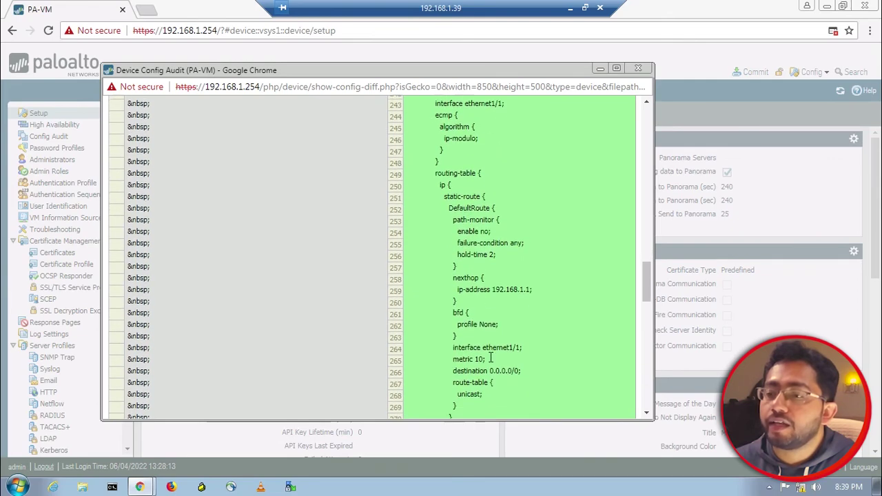
scroll(491, 362, up, 8)
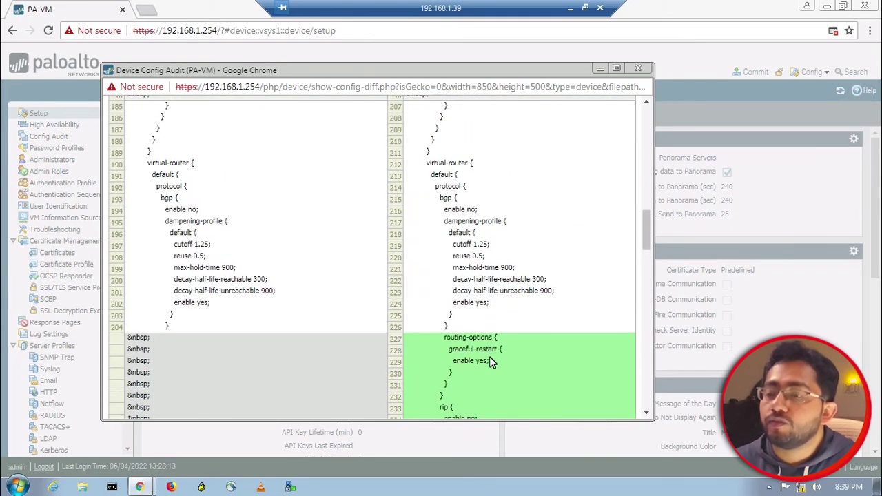
scroll(490, 361, down, 15)
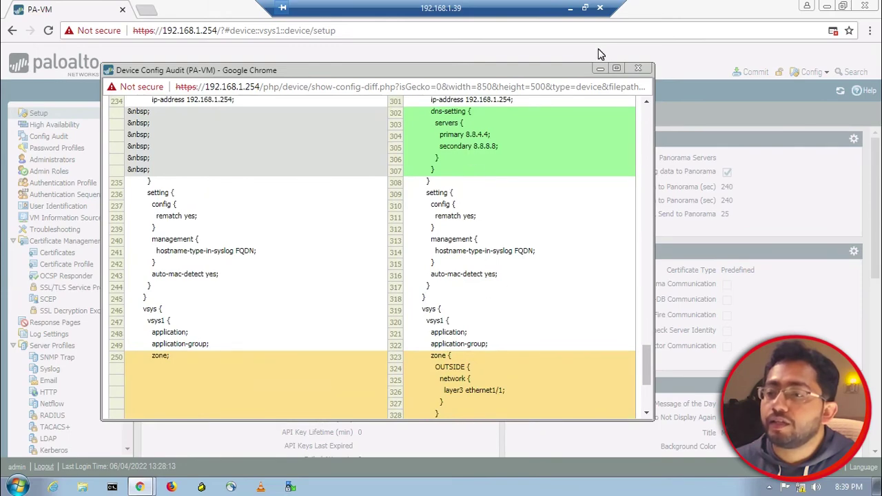
Close the config audit window and commit all changes to the firewall
click(638, 69)
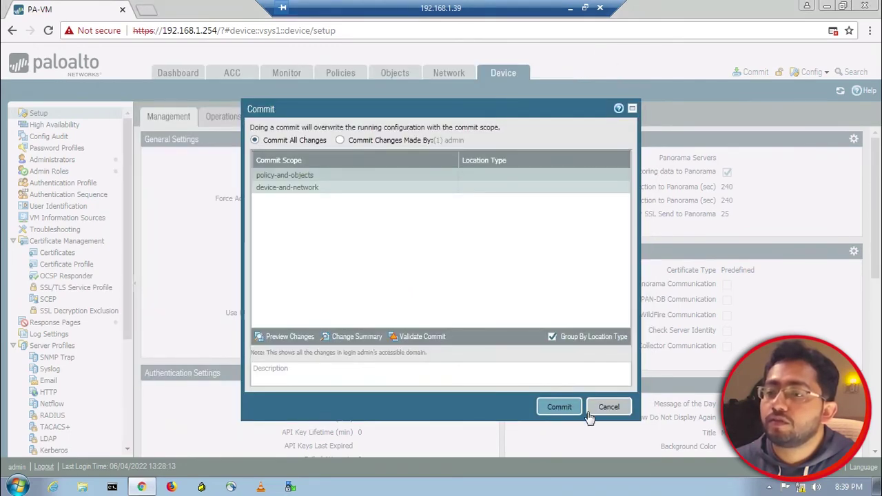
click(558, 407)
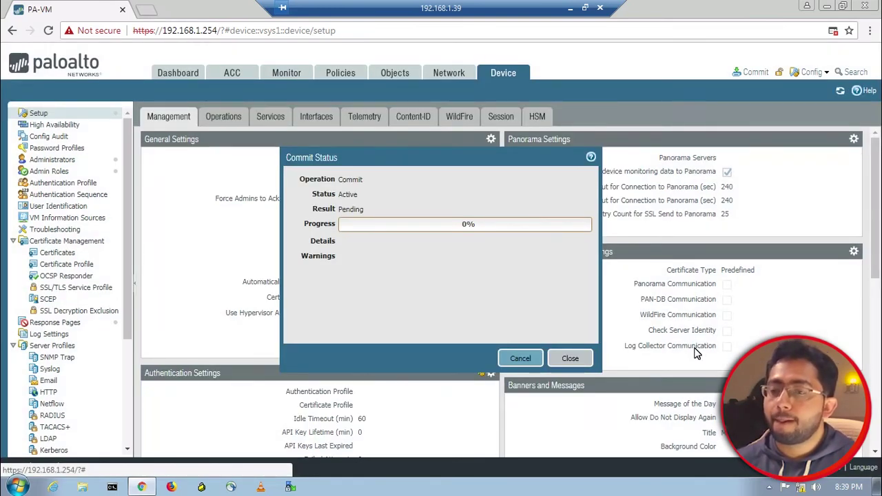
click(17, 487)
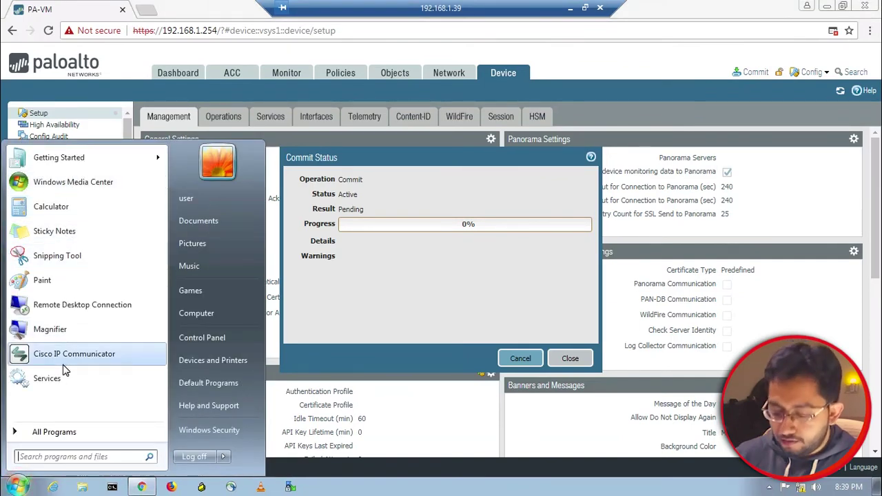
Launch PuTTY, connect via SSH to 192.168.1.254 and accept the firewall's host key
text(p0utt)
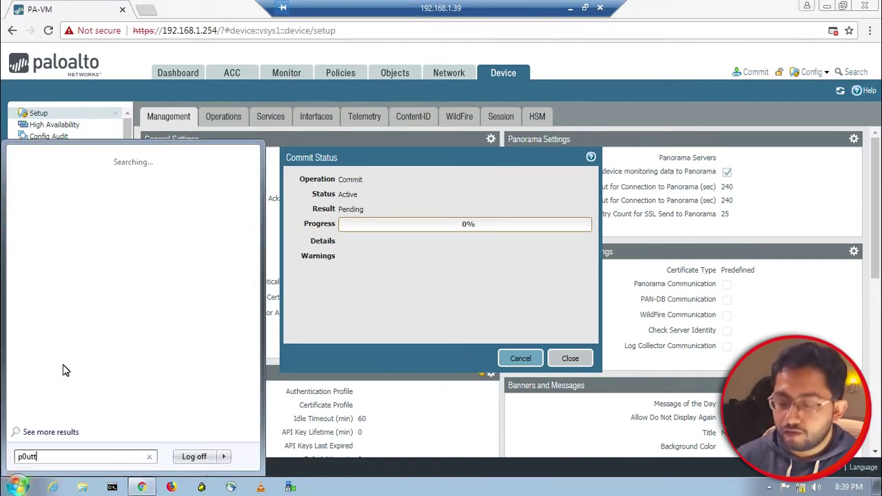
text(utty)
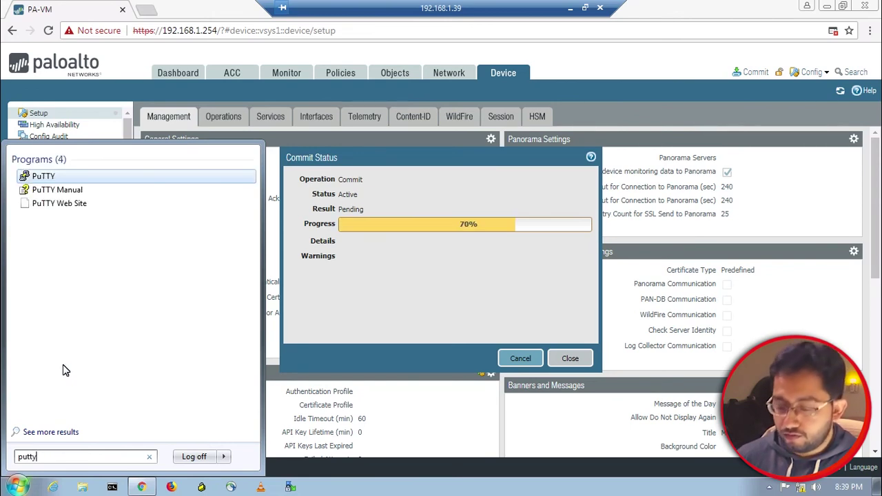
key(Return)
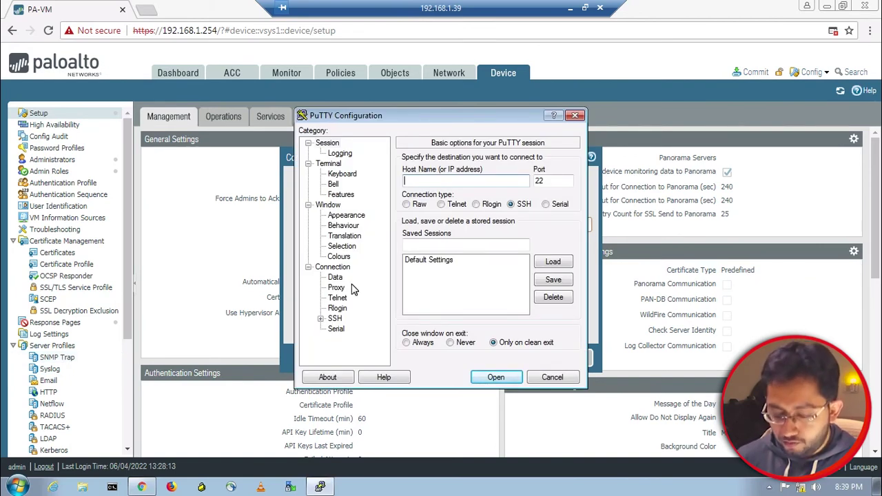
text(192.1)
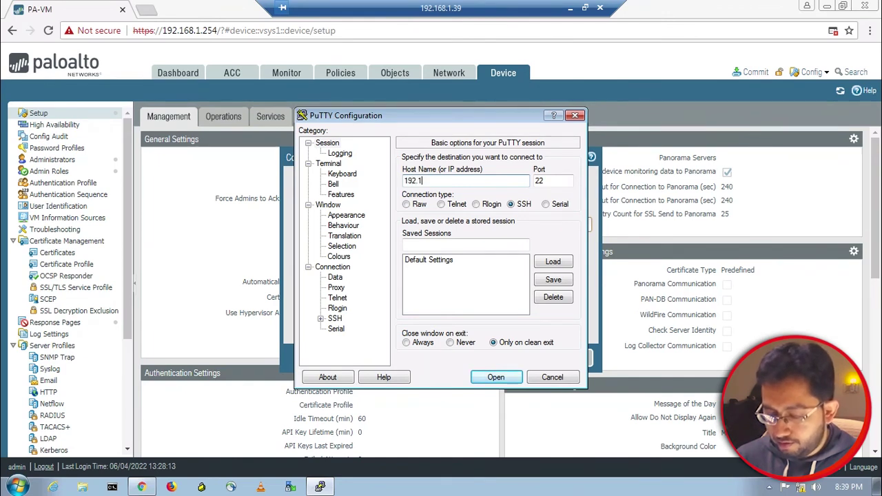
text(68.1.)
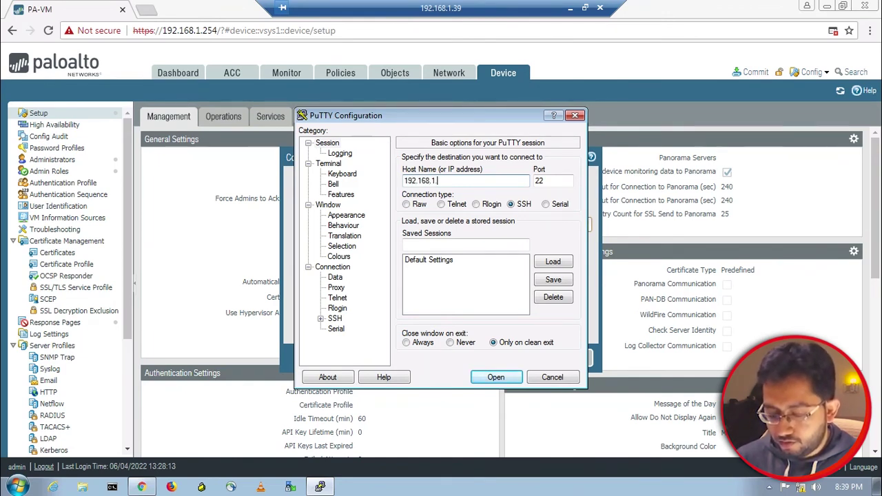
text(254)
key(Return)
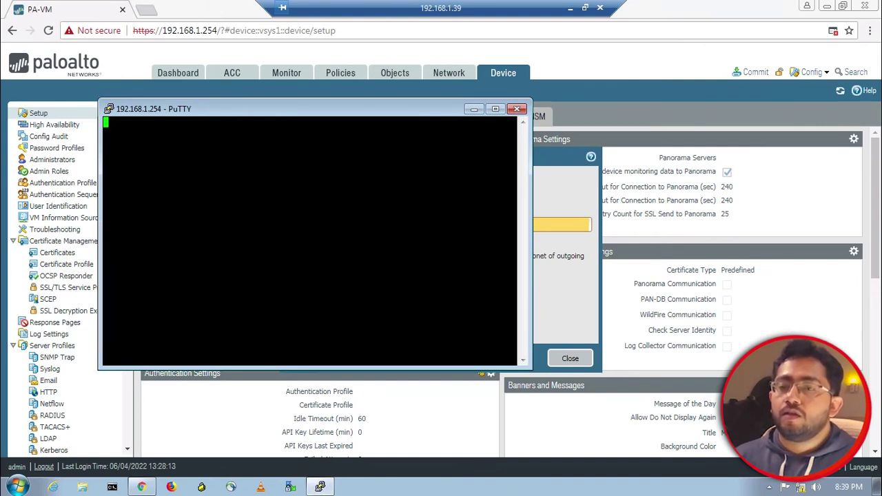
drag(344, 113, 289, 119)
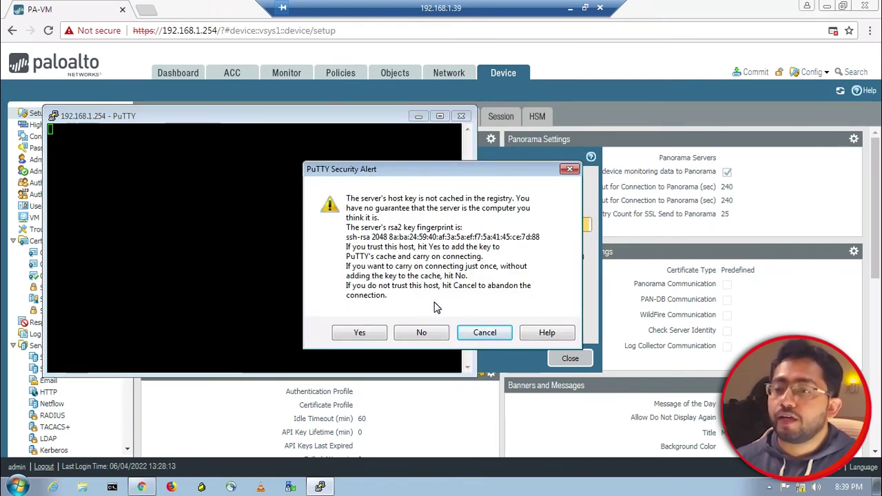
click(375, 334)
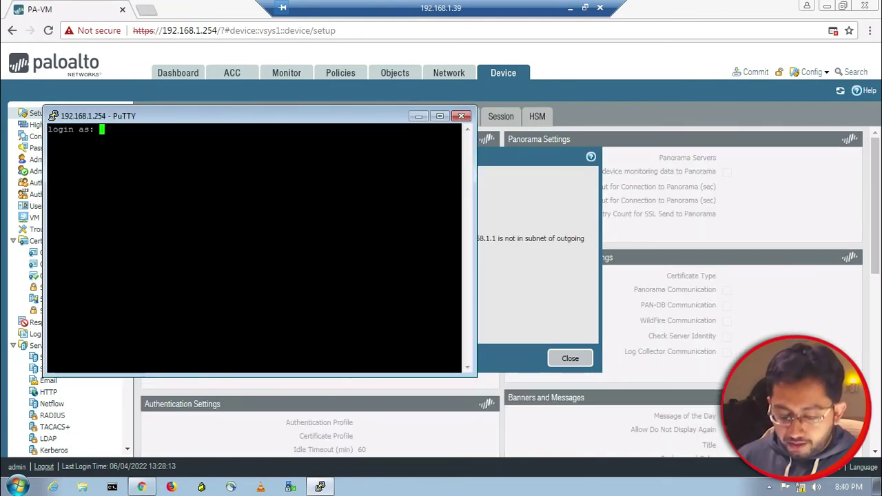
Log in as admin with the administrator password to reach the PA-VM prompt
text(admin)
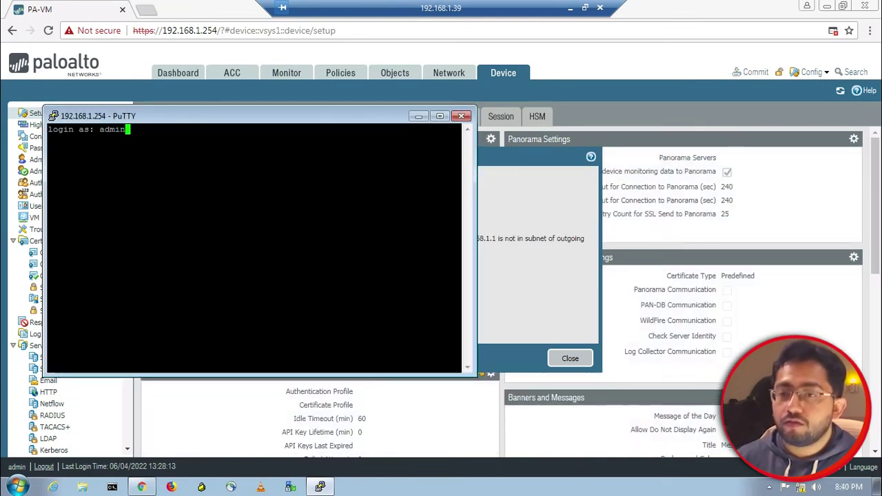
key(Return)
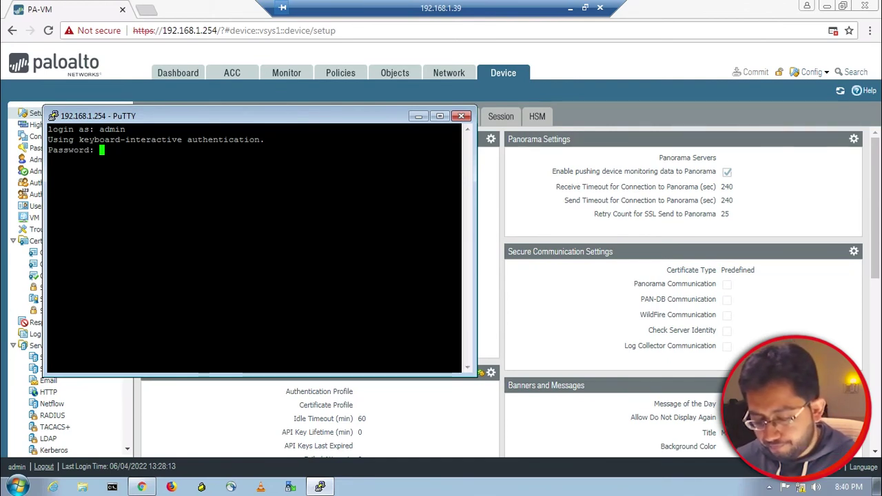
key(Return)
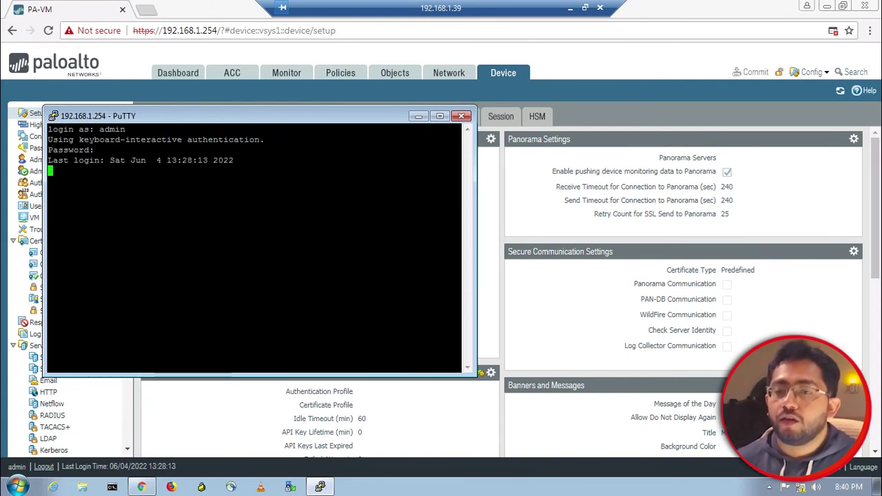
key(Return)
key(Return)
key(Return)
key(Return)
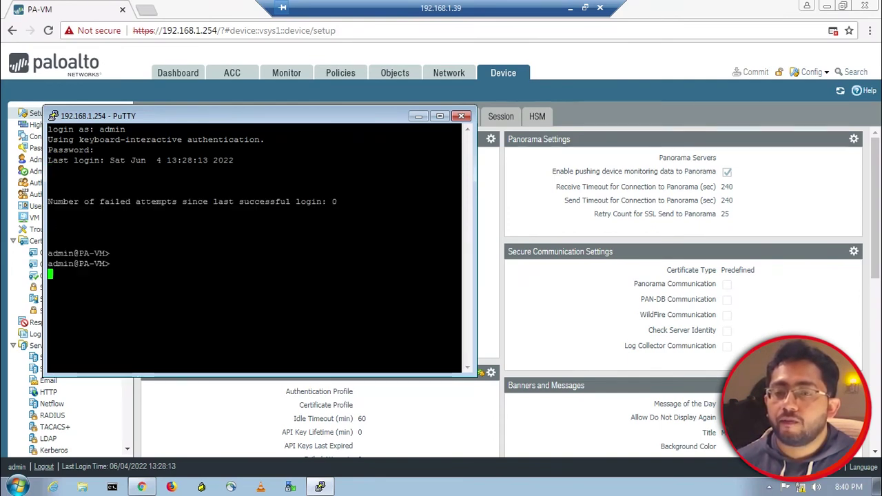
Run 'show routing route' and highlight the 0.0.0.0/0 default route and its 192.168.1.1 next hop
text(show )
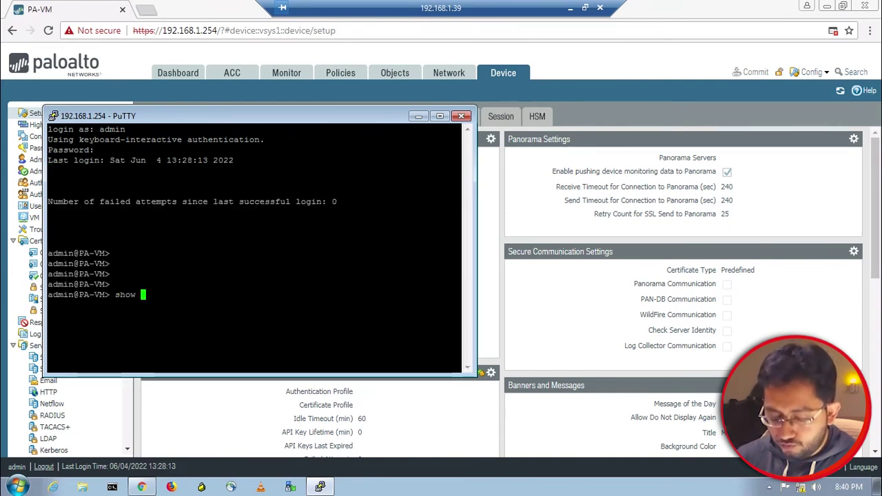
text(routing route)
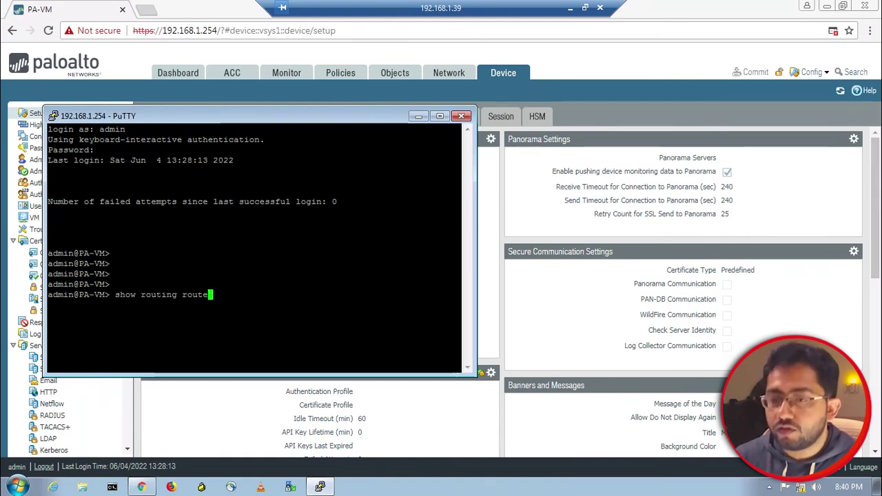
key(Return)
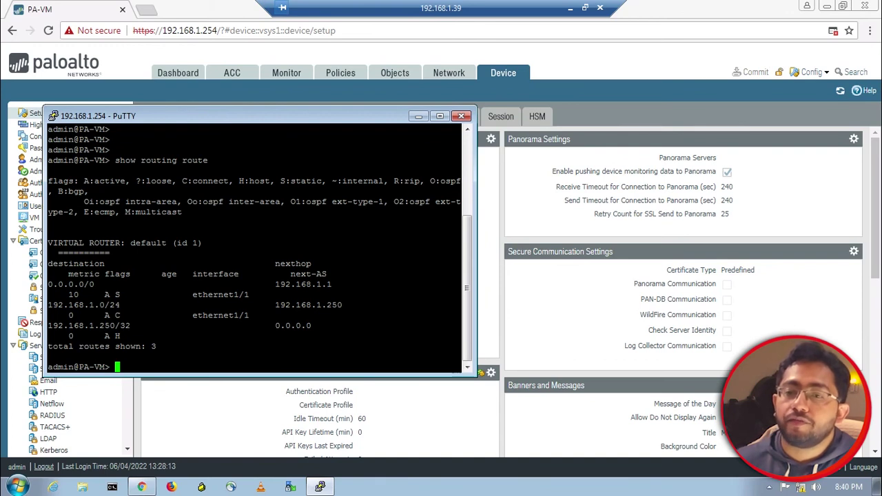
drag(74, 284, 141, 285)
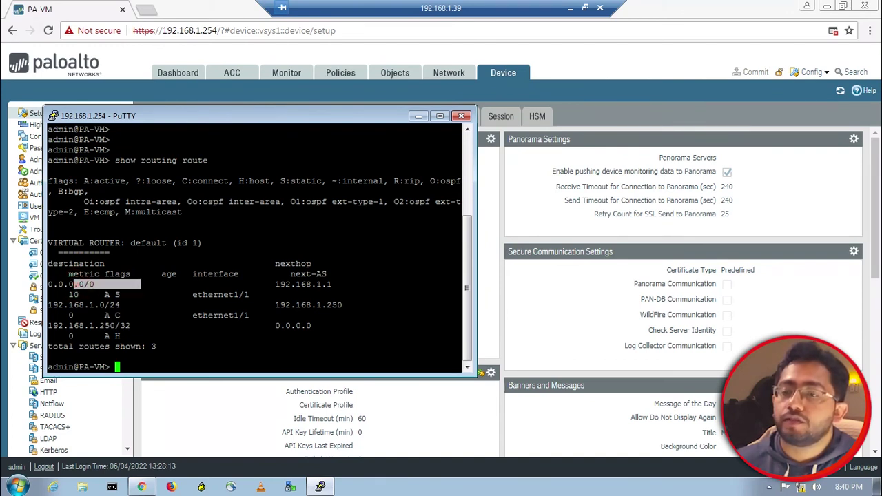
drag(265, 284, 336, 284)
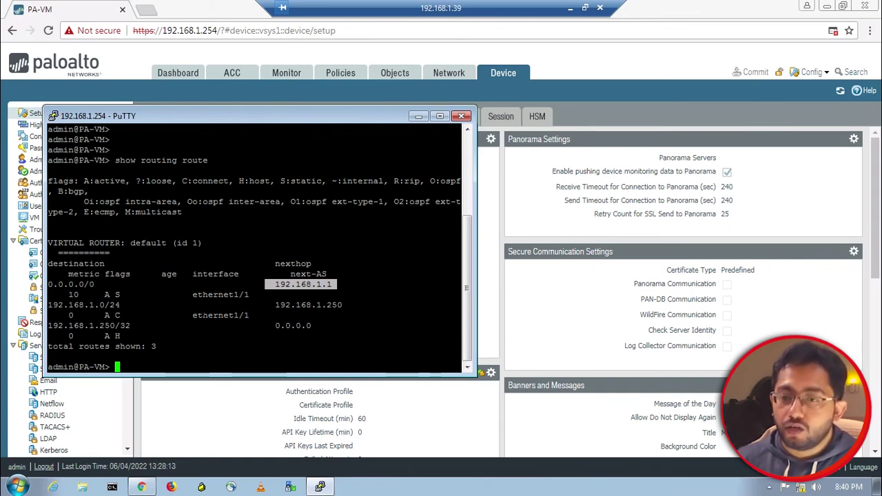
Ping 8.8.8.8 with no source address and stop it, showing 100% packet loss
text(ing )
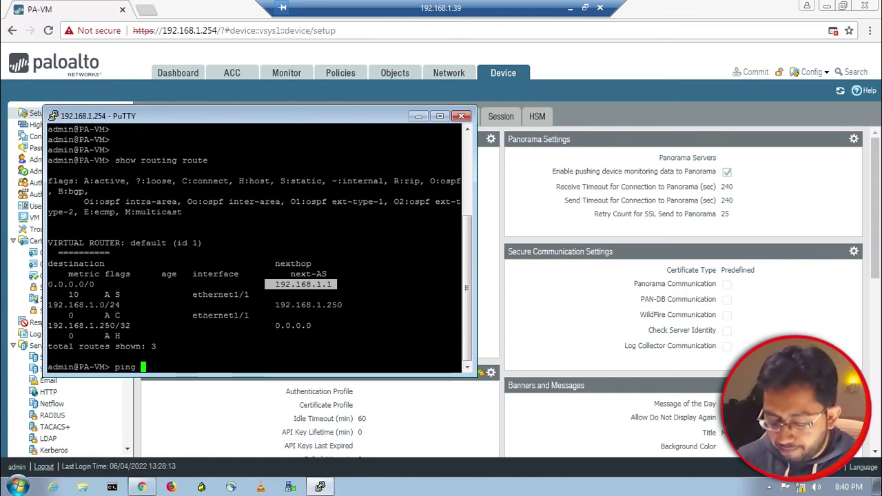
text(host)
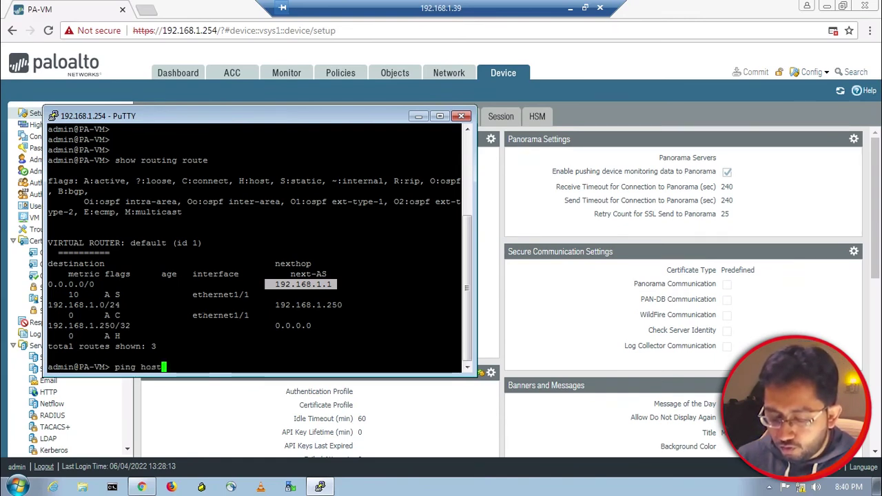
text( 8.8.8.)
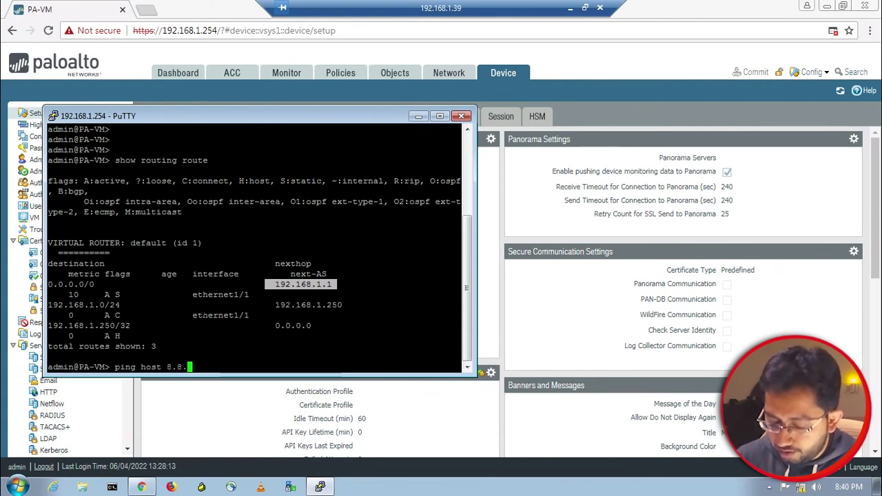
key(Return)
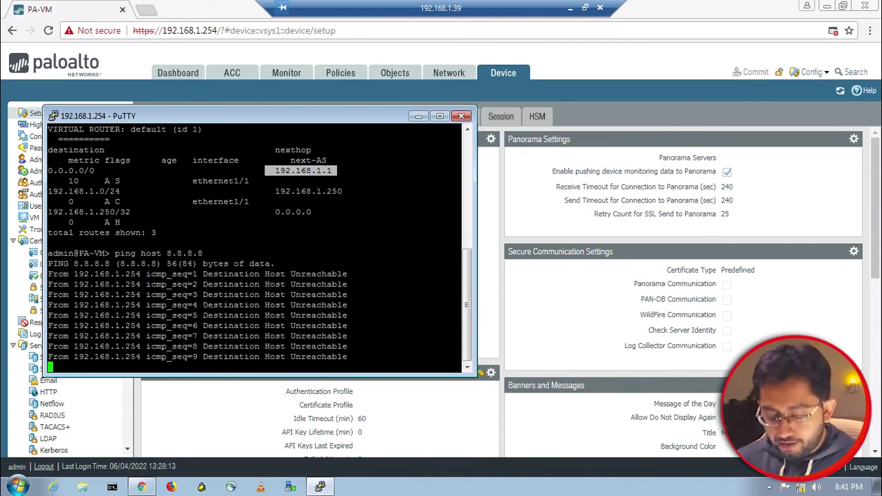
key(ctrl+c)
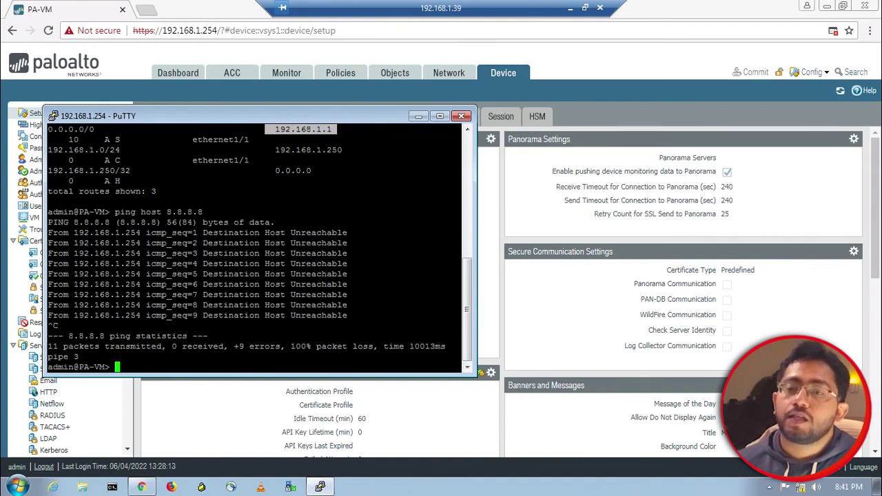
Highlight the Destination Host Unreachable replies for seq 1 to 6, then clear the highlight
drag(74, 232, 140, 284)
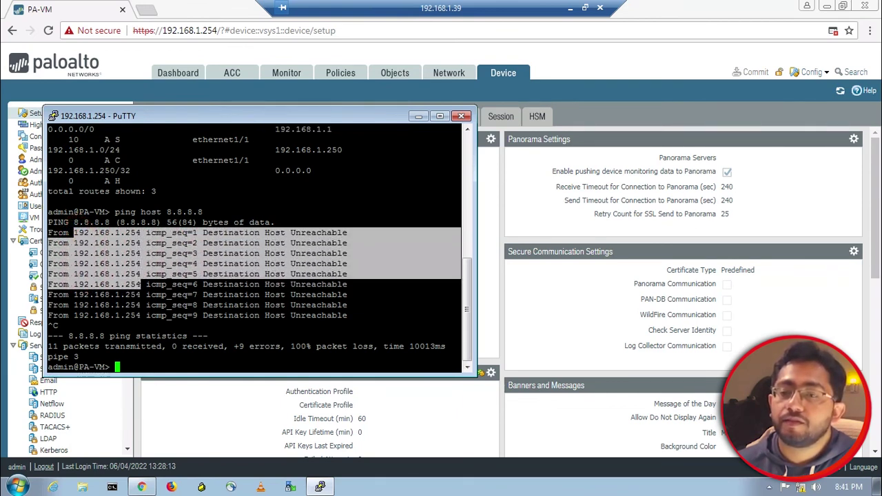
click(93, 246)
drag(48, 232, 140, 305)
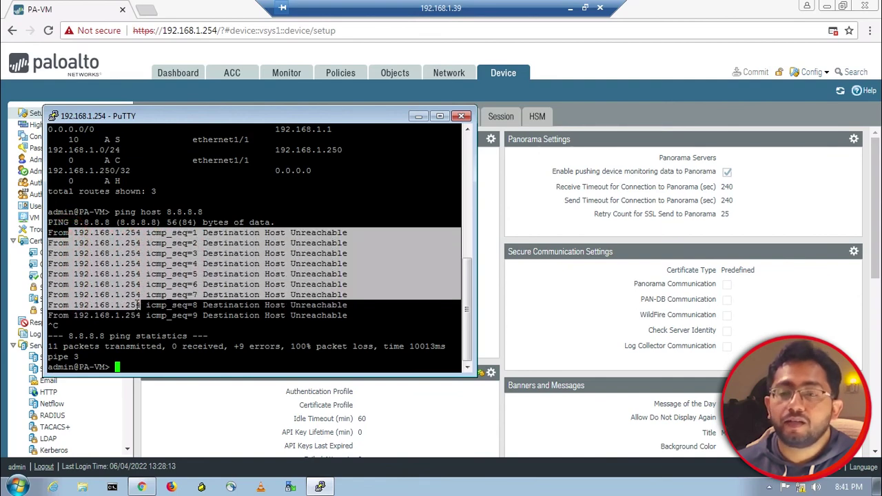
drag(48, 233, 145, 284)
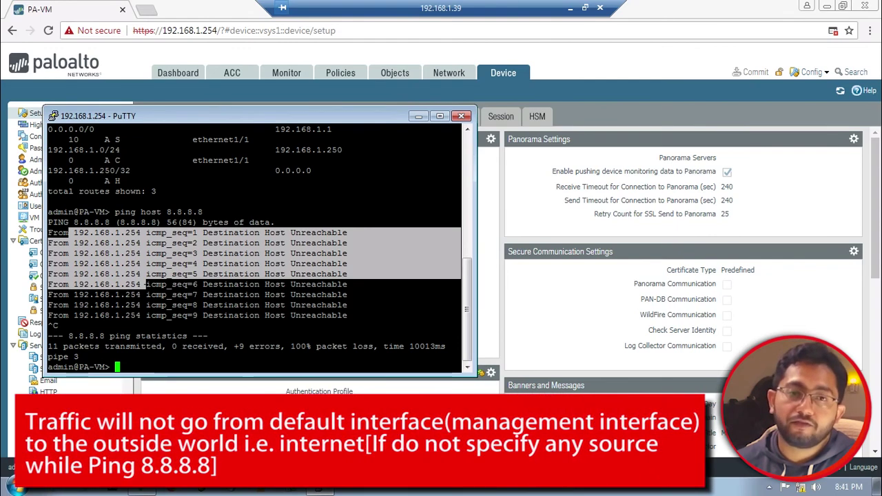
click(145, 270)
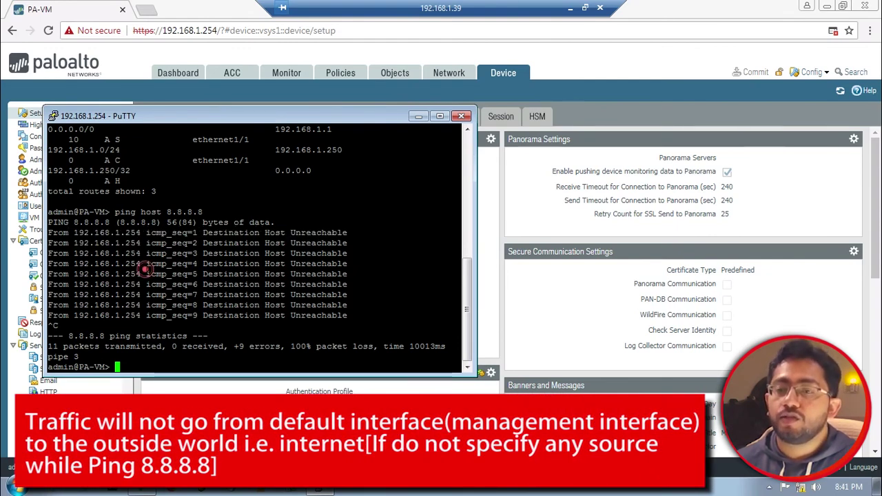
Re-run the 8.8.8.8 ping with source 192.168.1.250, getting 8 of 9 replies (11% loss)
key(Up)
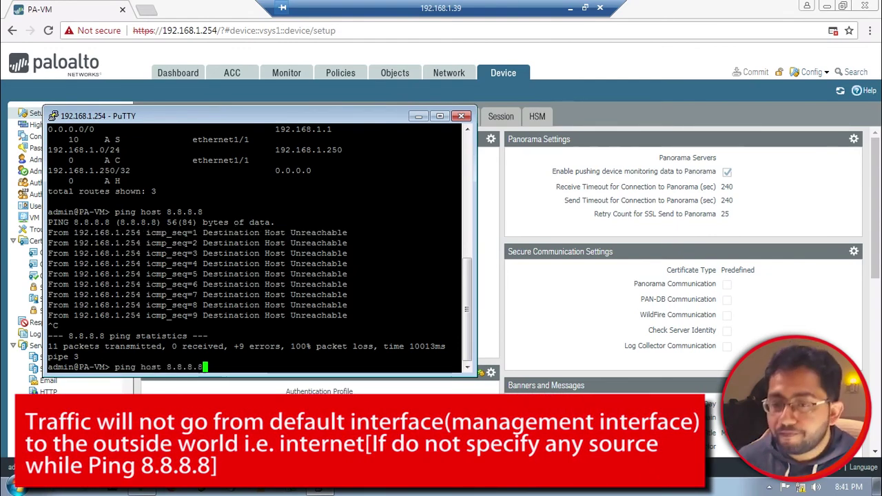
key(Left)
key(Left)
key(Left)
key(Left)
key(Left)
key(Left)
key(Left)
key(Left)
key(Left)
key(Left)
key(Left)
key(Left)
key(Left)
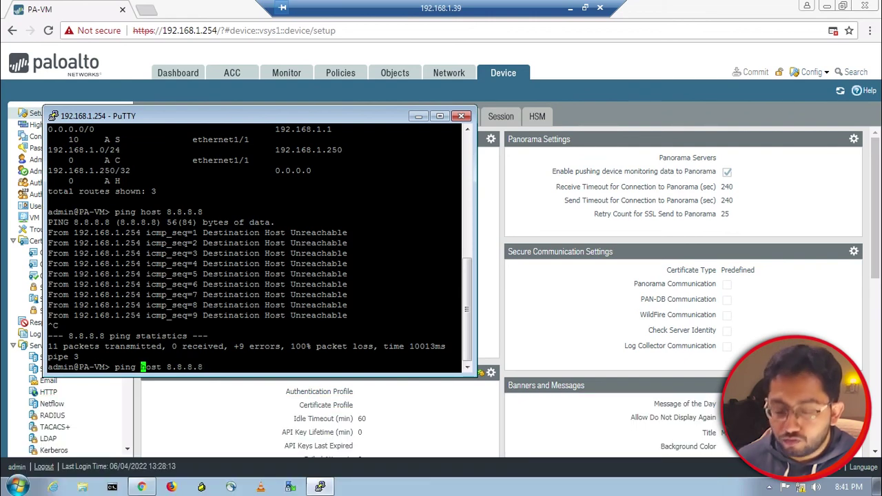
text(source )
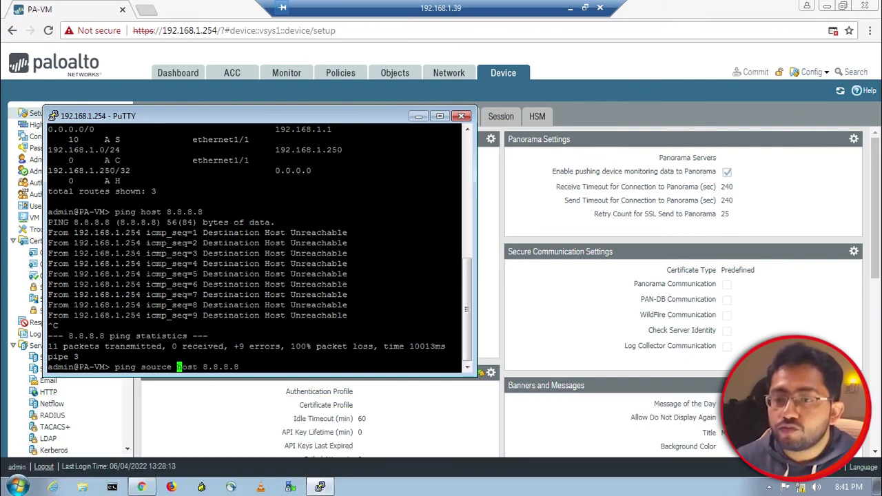
text(192.168)
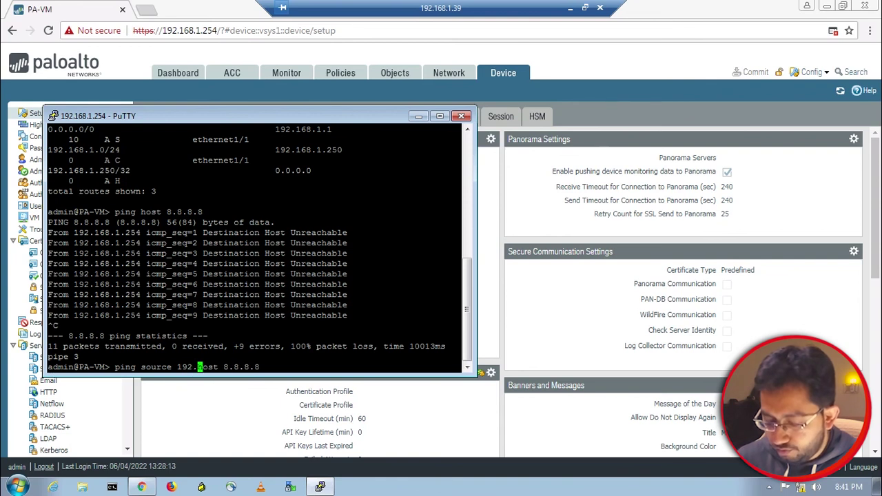
text(.1.250)
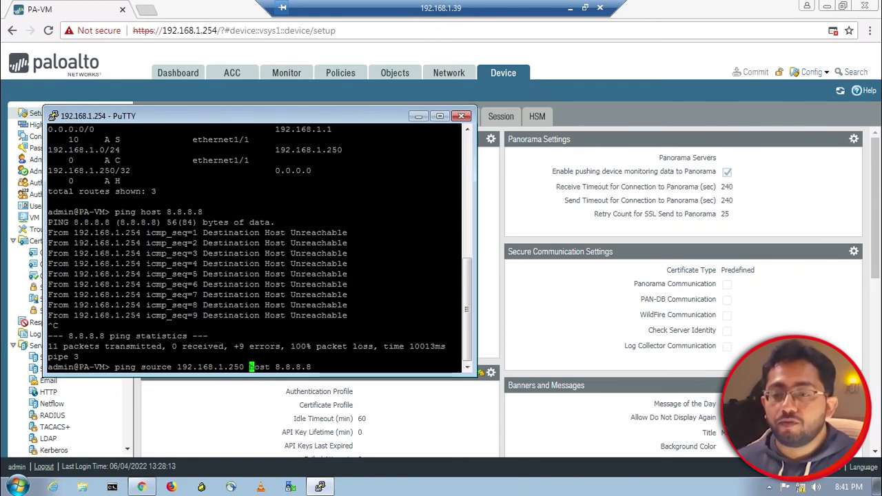
key(Return)
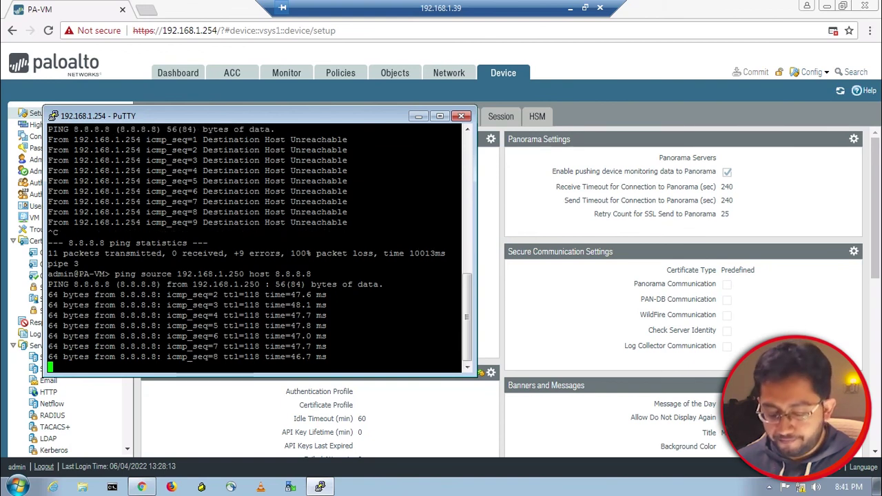
key(ctrl+c)
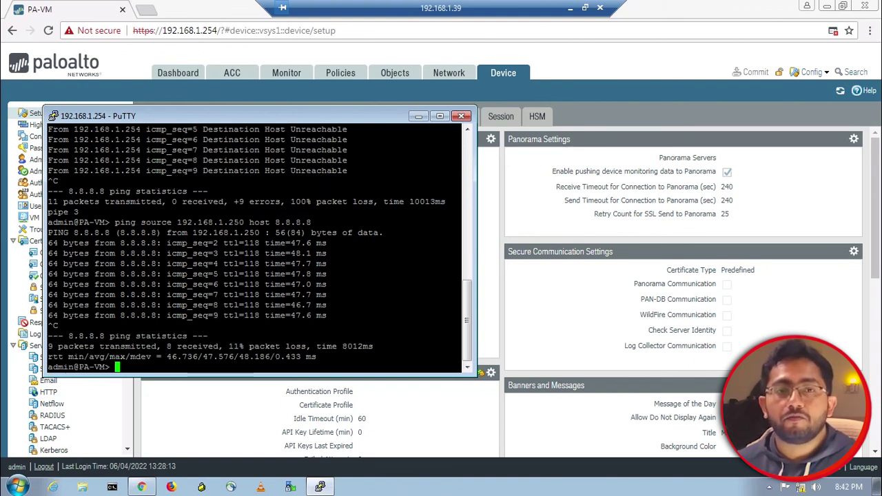